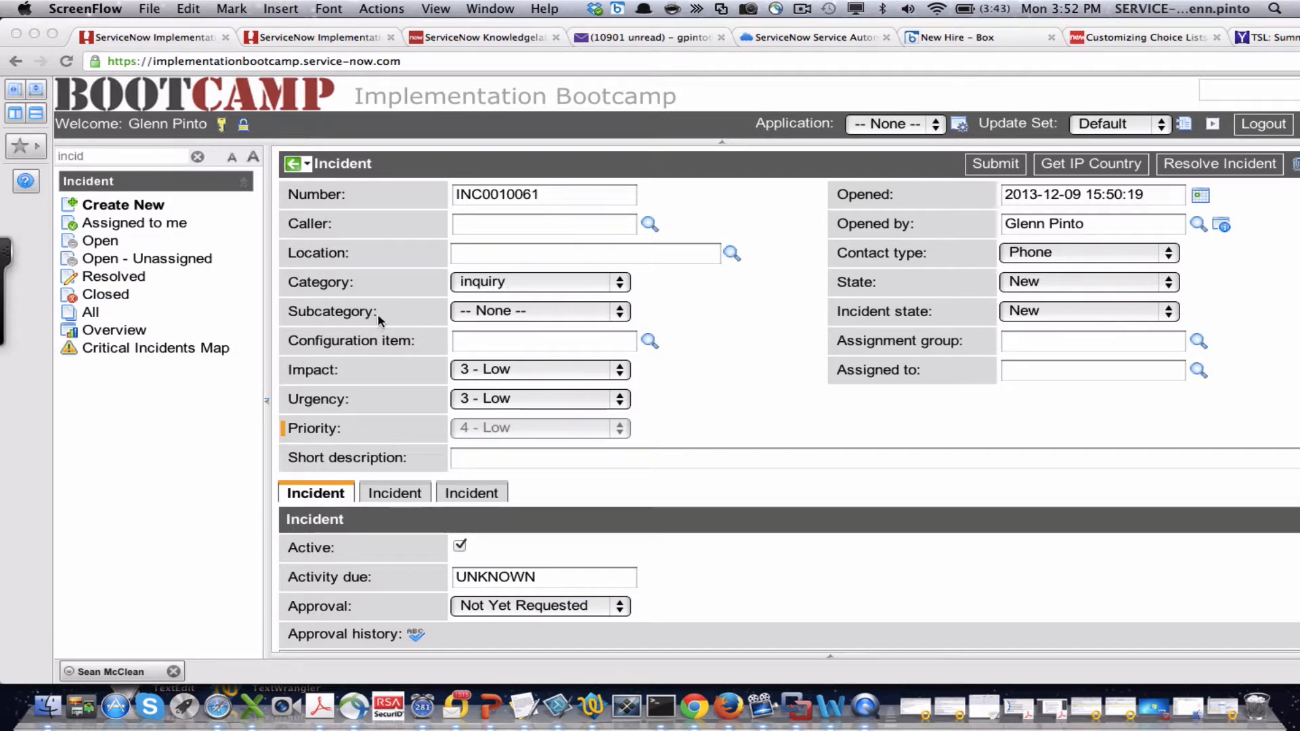
- Review the Category field's personalized choices on the incident form, and leave them without saving
{"action": "right_click", "coordinate": [339, 288]}
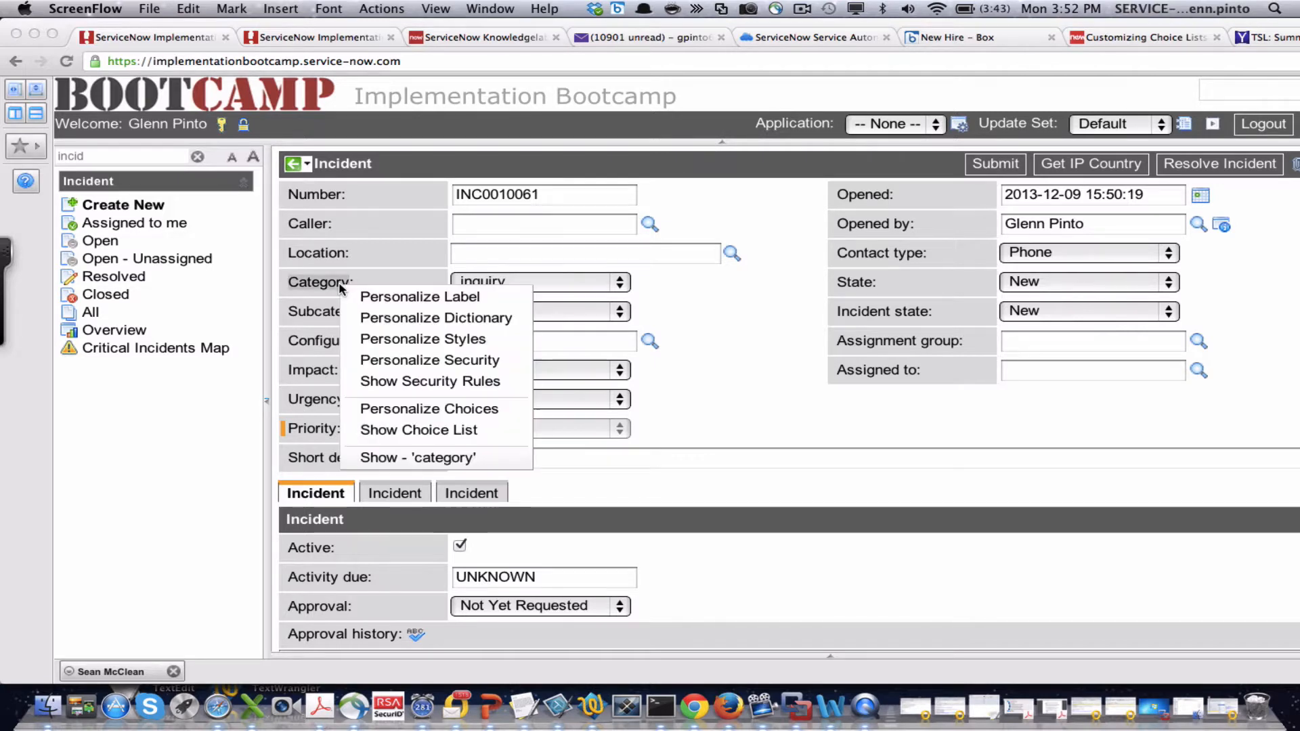
{"action": "left_click", "coordinate": [417, 410]}
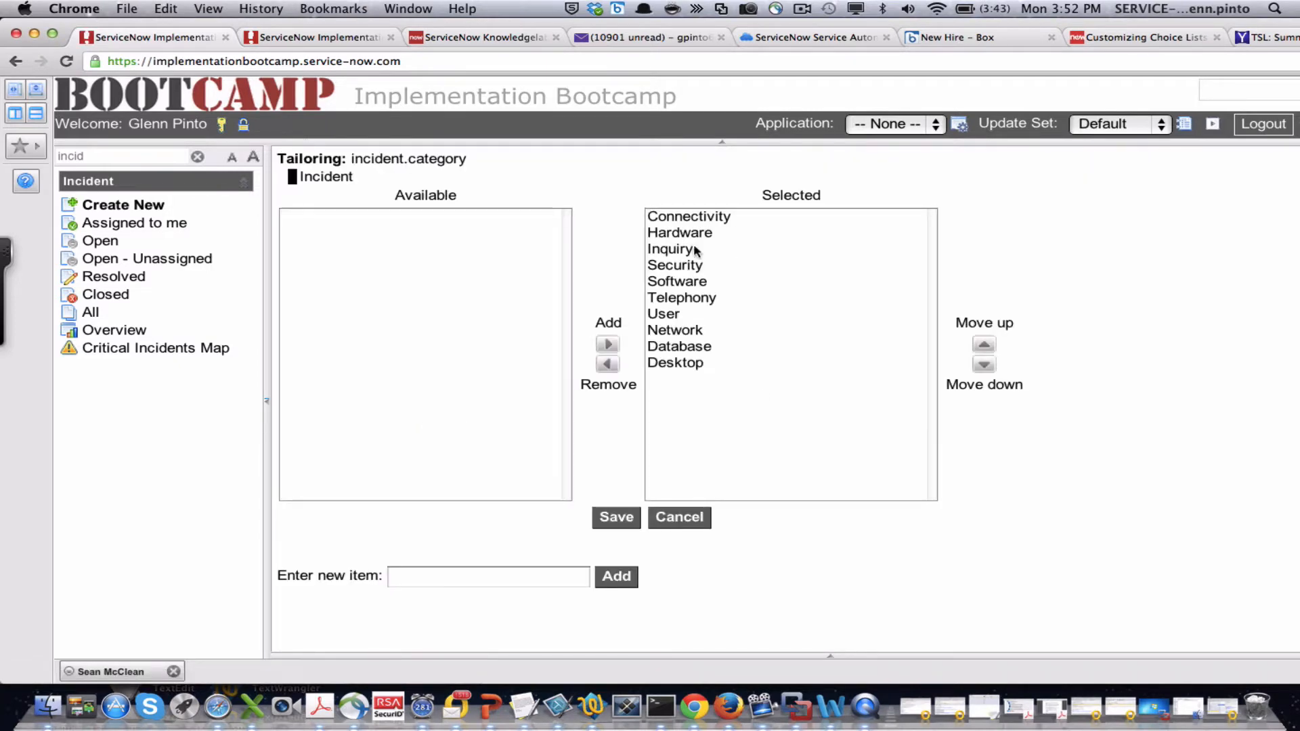
{"action": "left_click", "coordinate": [680, 517]}
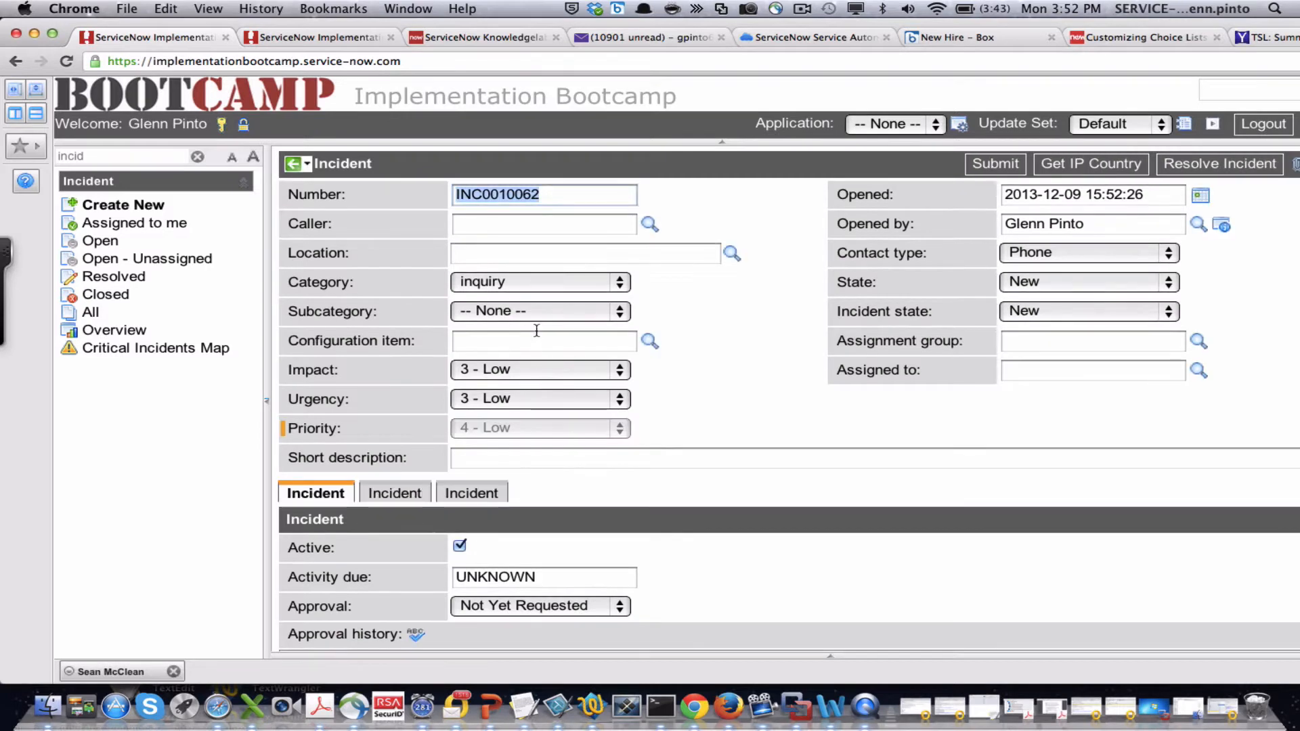
- Check the subcategories offered for the User category, and set the category to Telephony to view its subcategories
{"action": "left_click", "coordinate": [552, 283]}
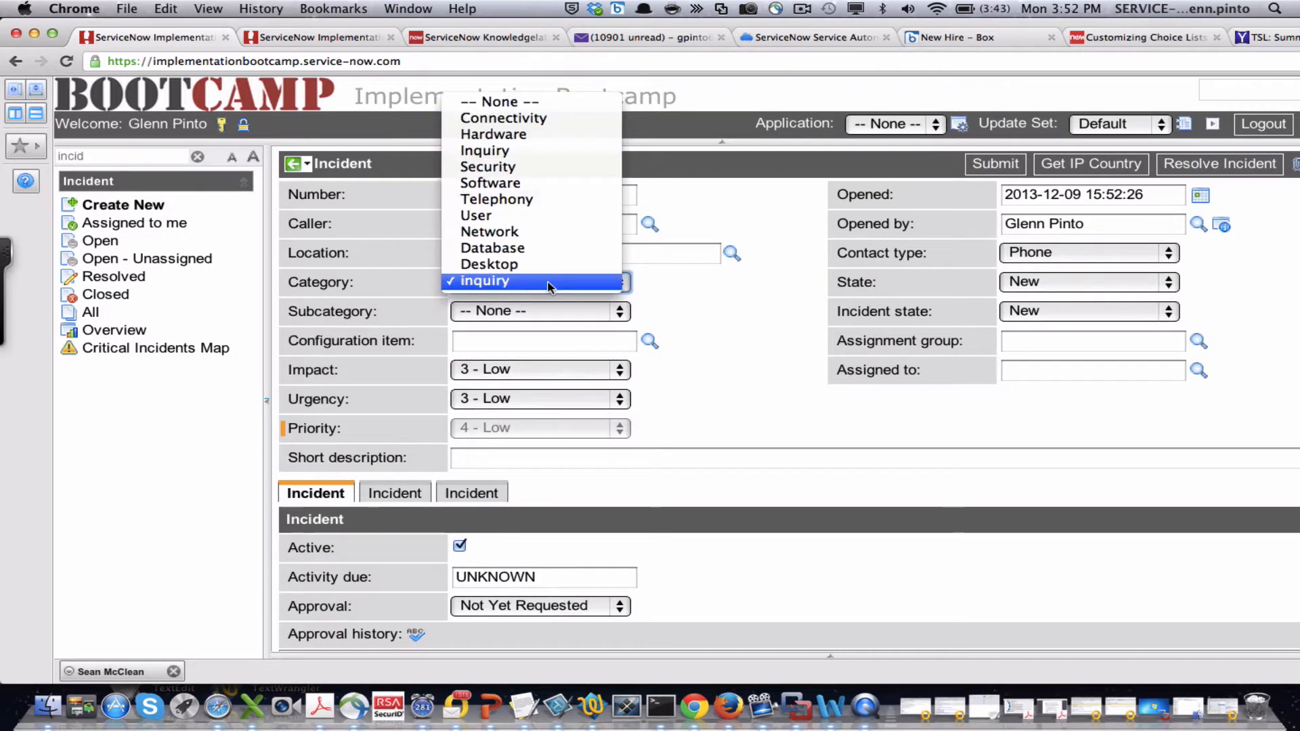
{"action": "left_click", "coordinate": [535, 218]}
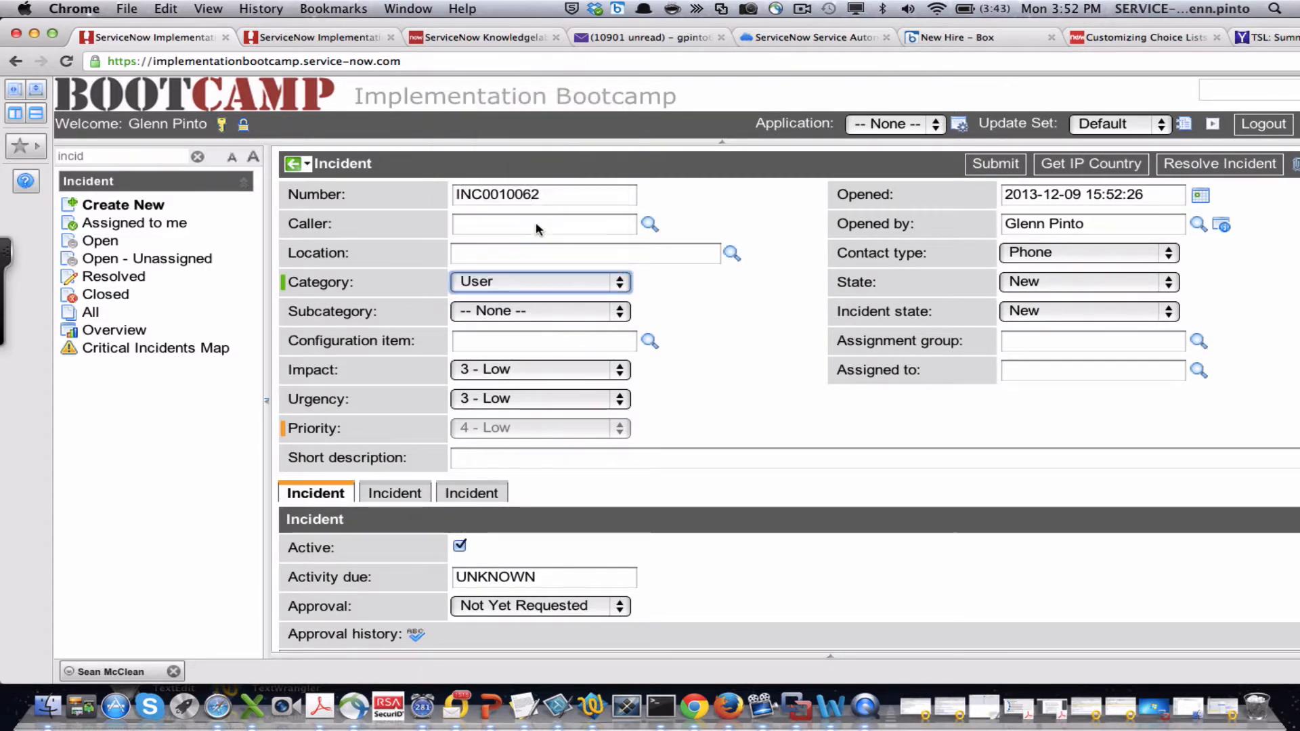
{"action": "left_click", "coordinate": [528, 317]}
{"action": "left_click", "coordinate": [498, 303]}
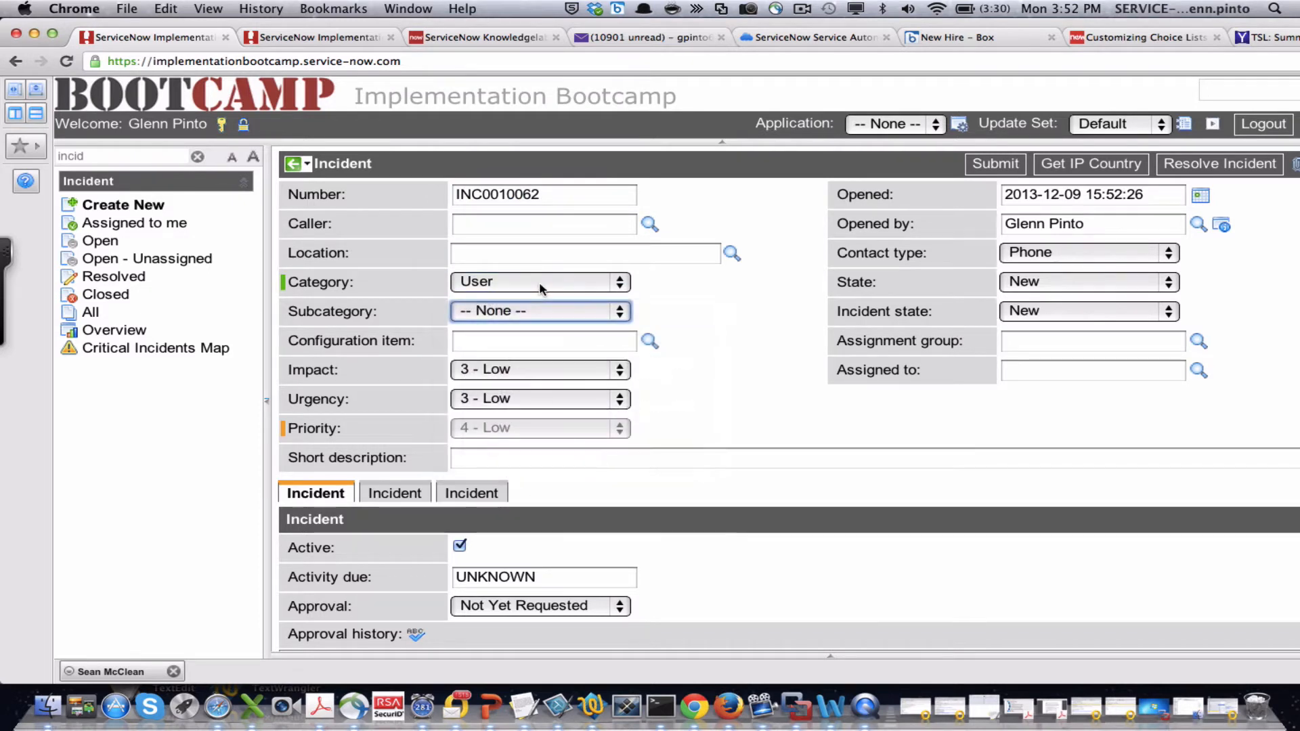
{"action": "left_click", "coordinate": [541, 283]}
{"action": "left_click", "coordinate": [532, 264]}
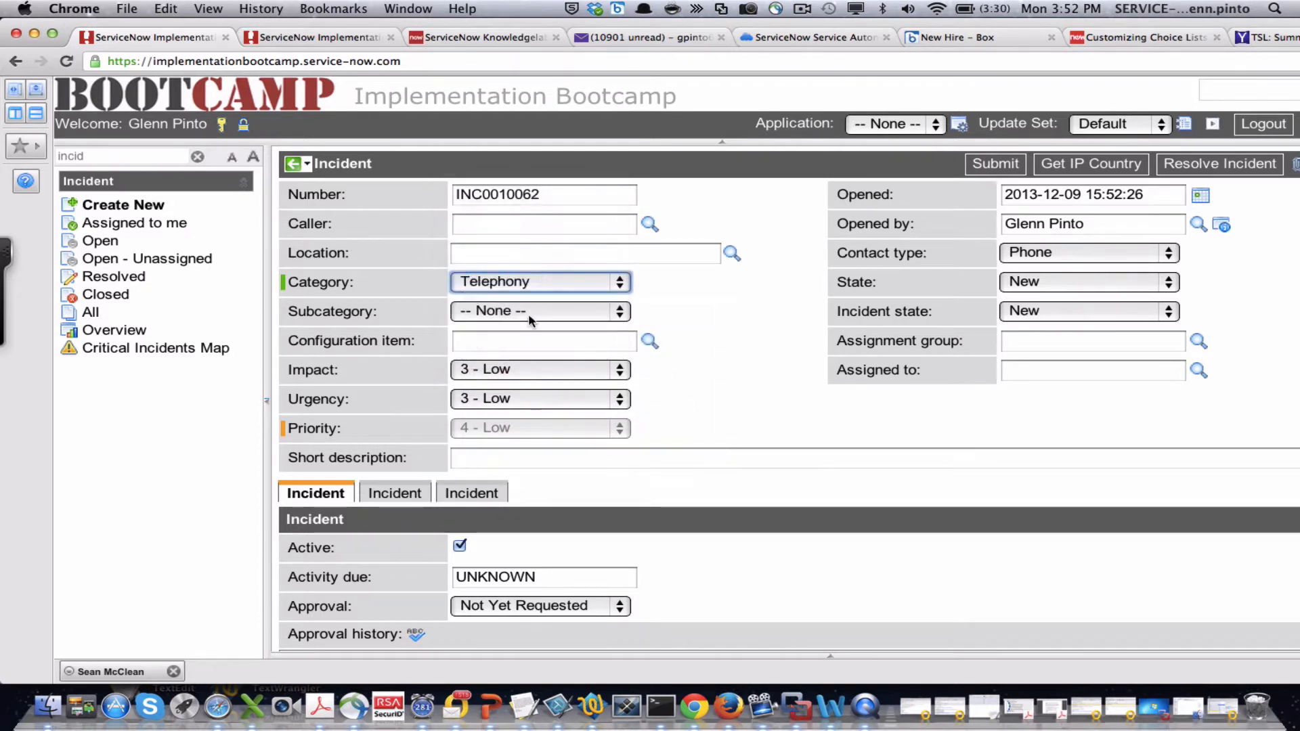
{"action": "left_click", "coordinate": [528, 313]}
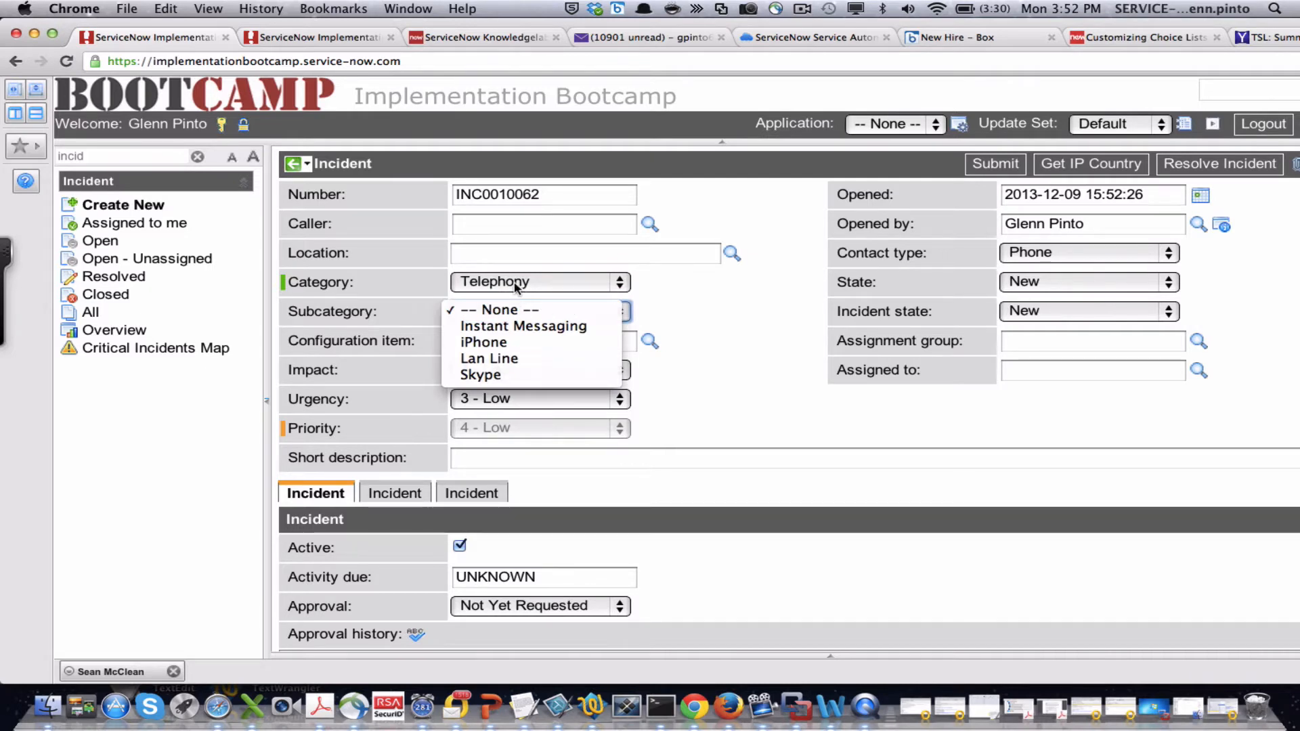
- Review the Subcategory field's personalized choices for Telephony, discarding the incident changes, and cancel without saving
{"action": "right_click", "coordinate": [370, 318]}
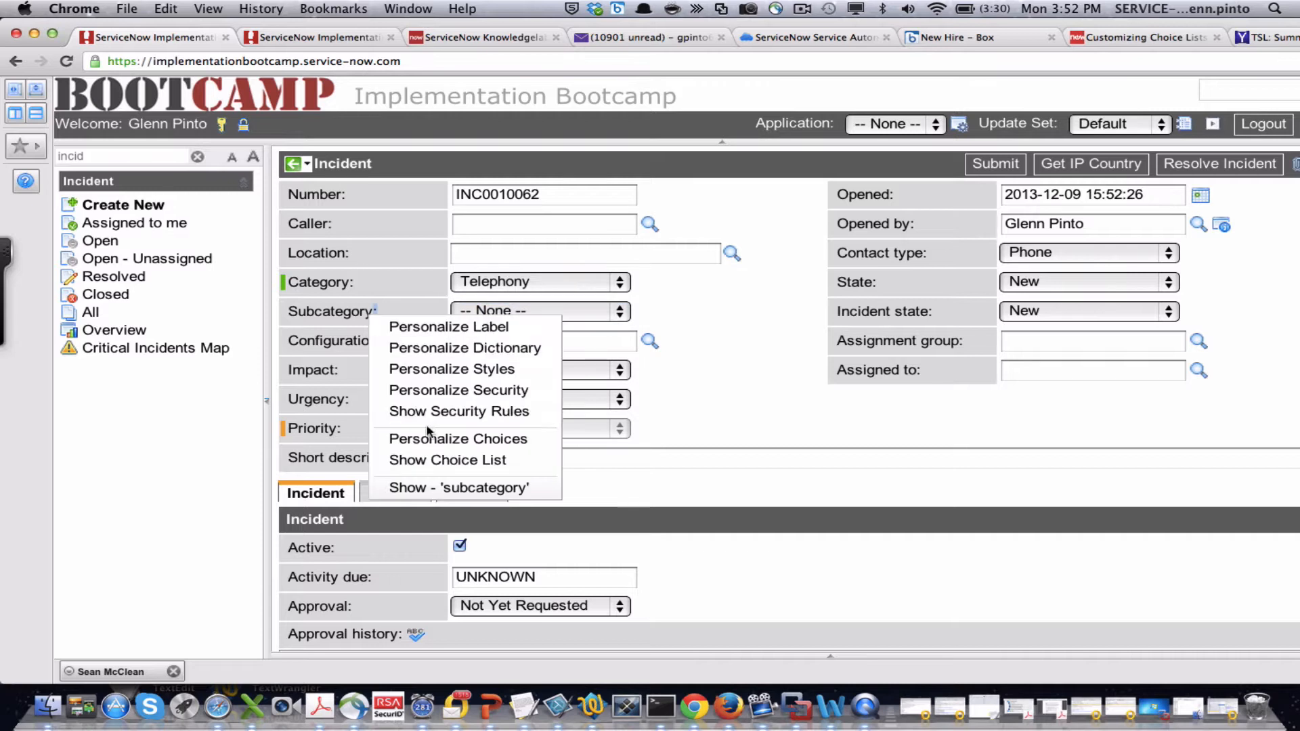
{"action": "left_click", "coordinate": [428, 440]}
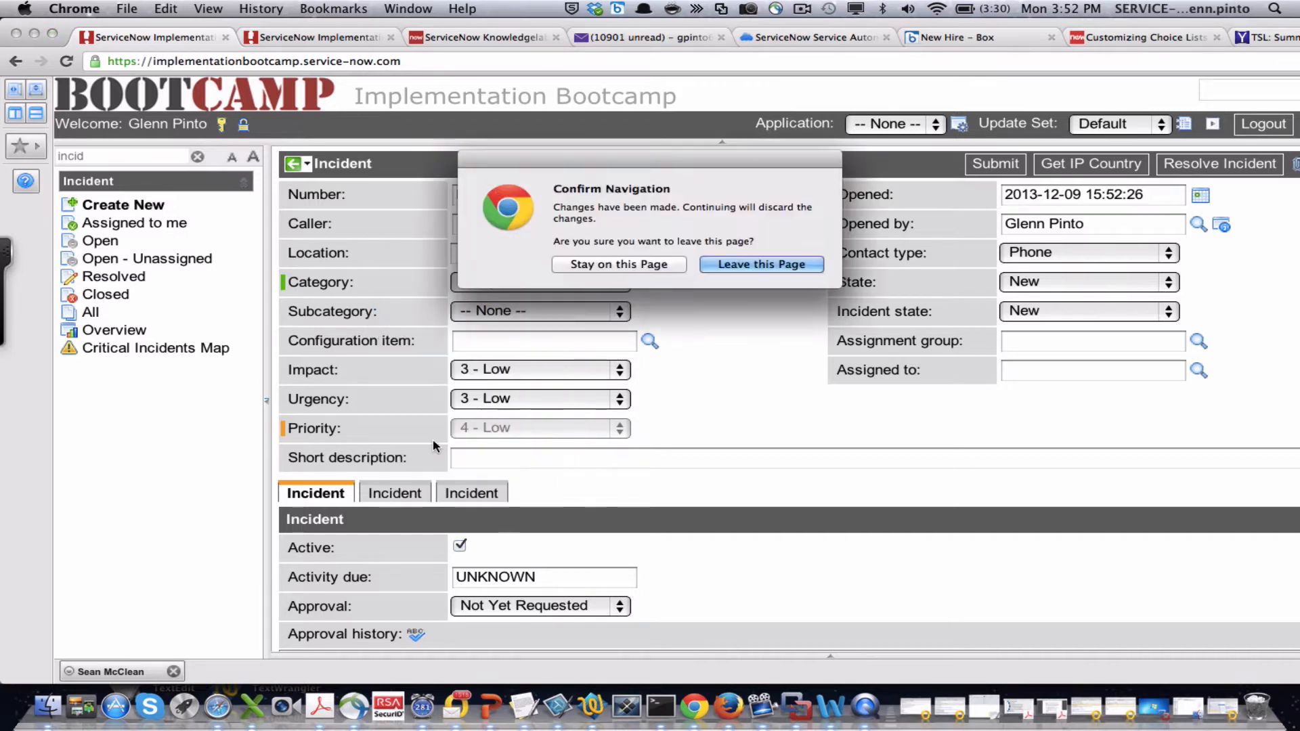
{"action": "left_click", "coordinate": [694, 344]}
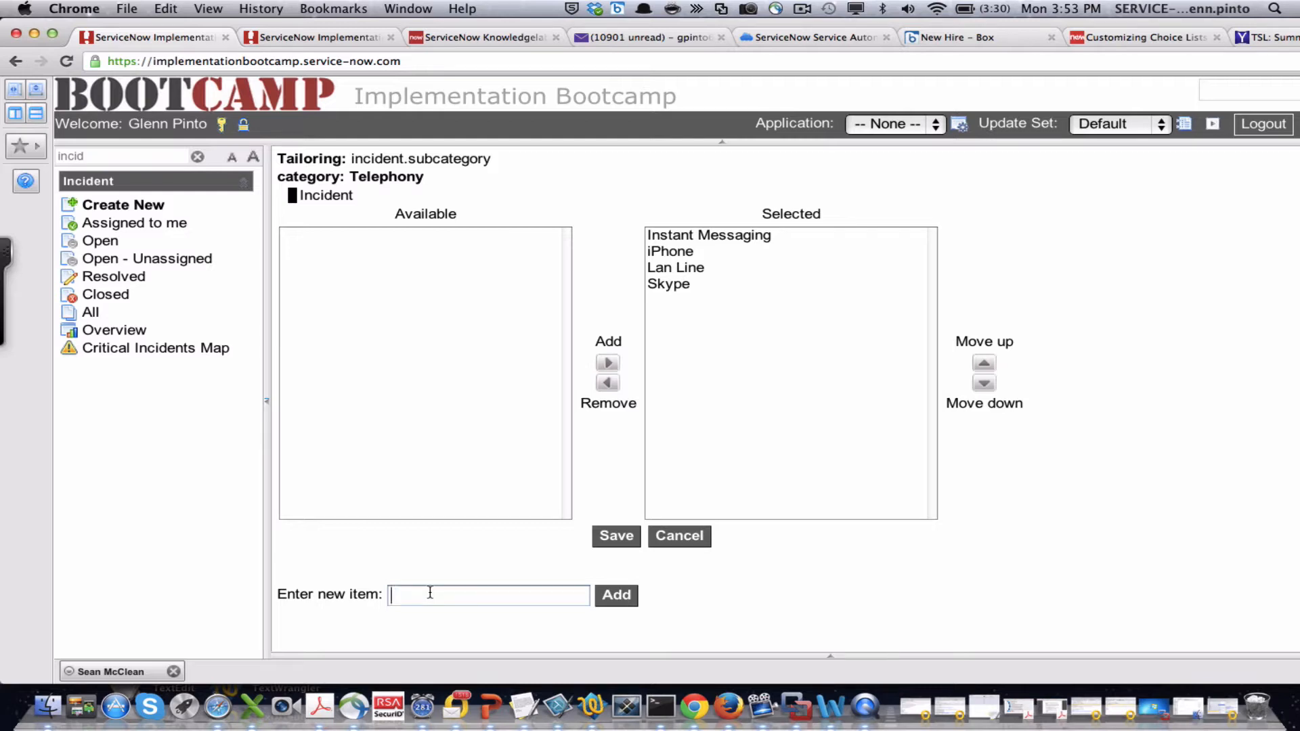
{"action": "left_click", "coordinate": [696, 537]}
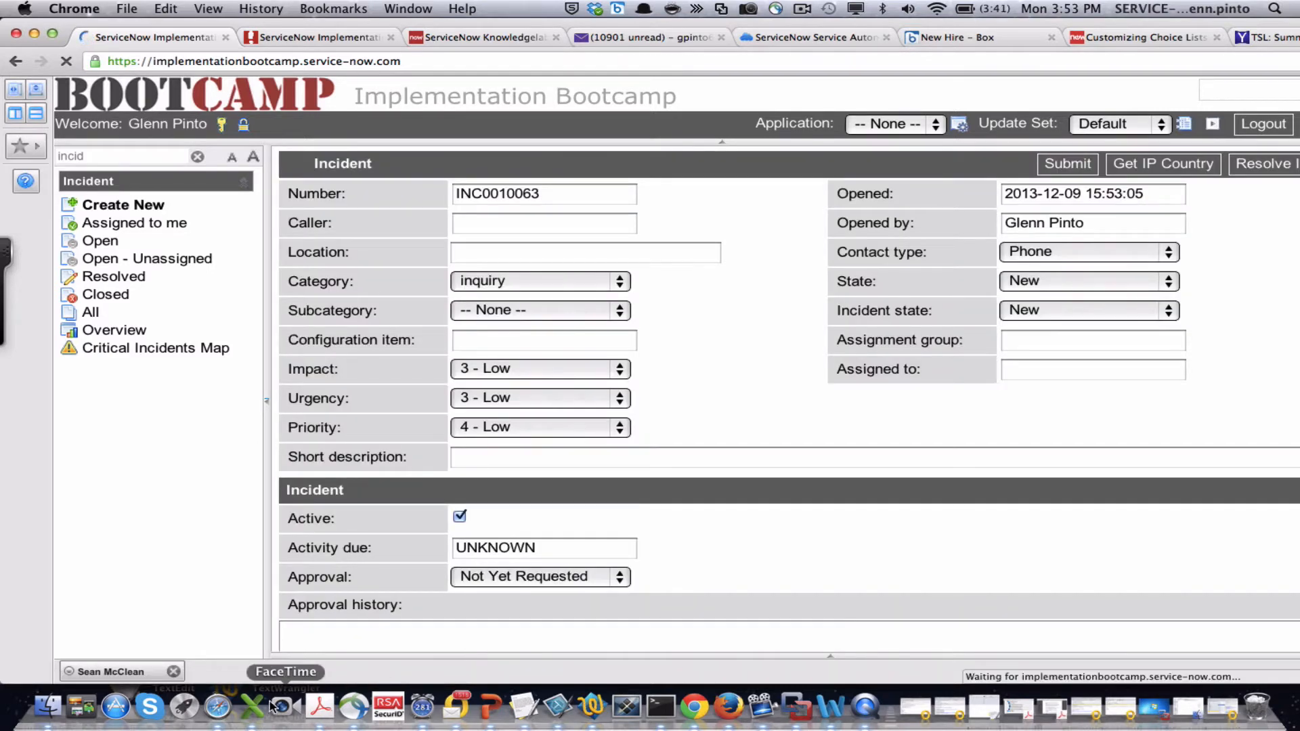
- Switch to Excel and examine the Category and Subcategory columns, including the Connectivity pairs in rows 2 and 3
{"action": "left_click", "coordinate": [251, 707]}
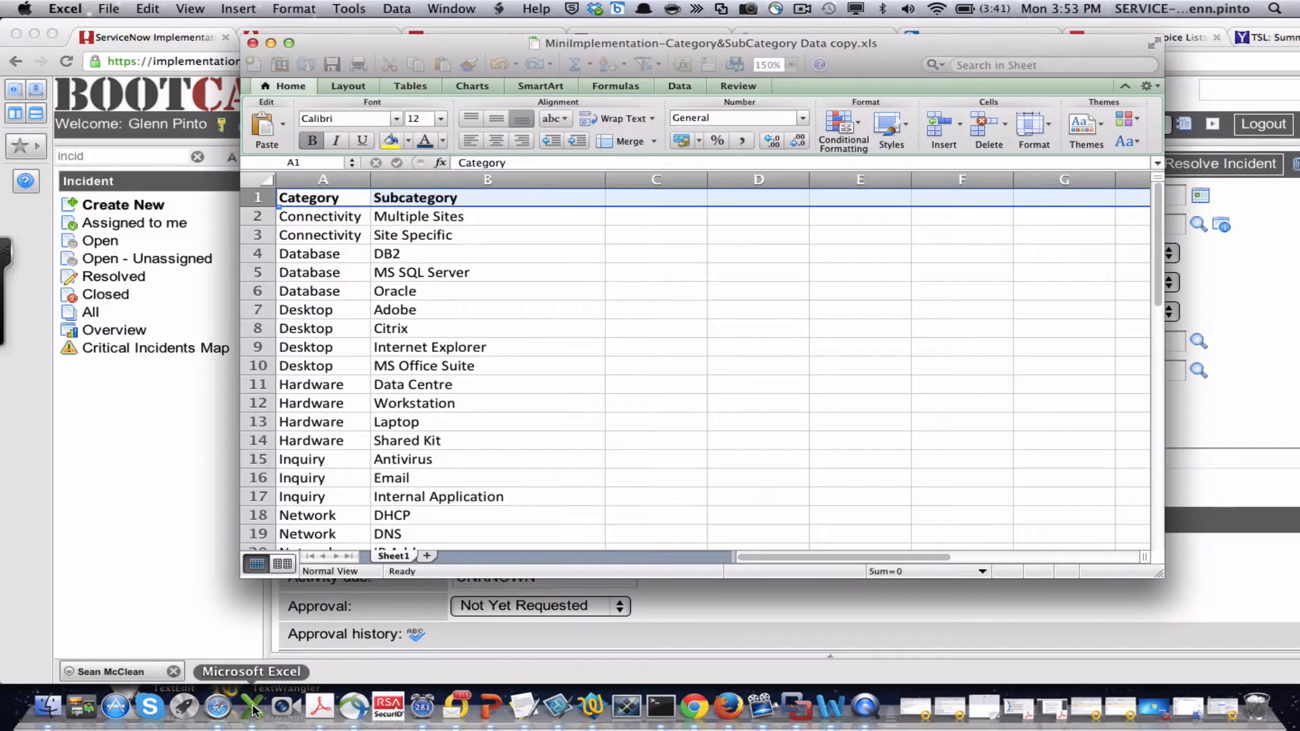
{"action": "left_click", "coordinate": [330, 199]}
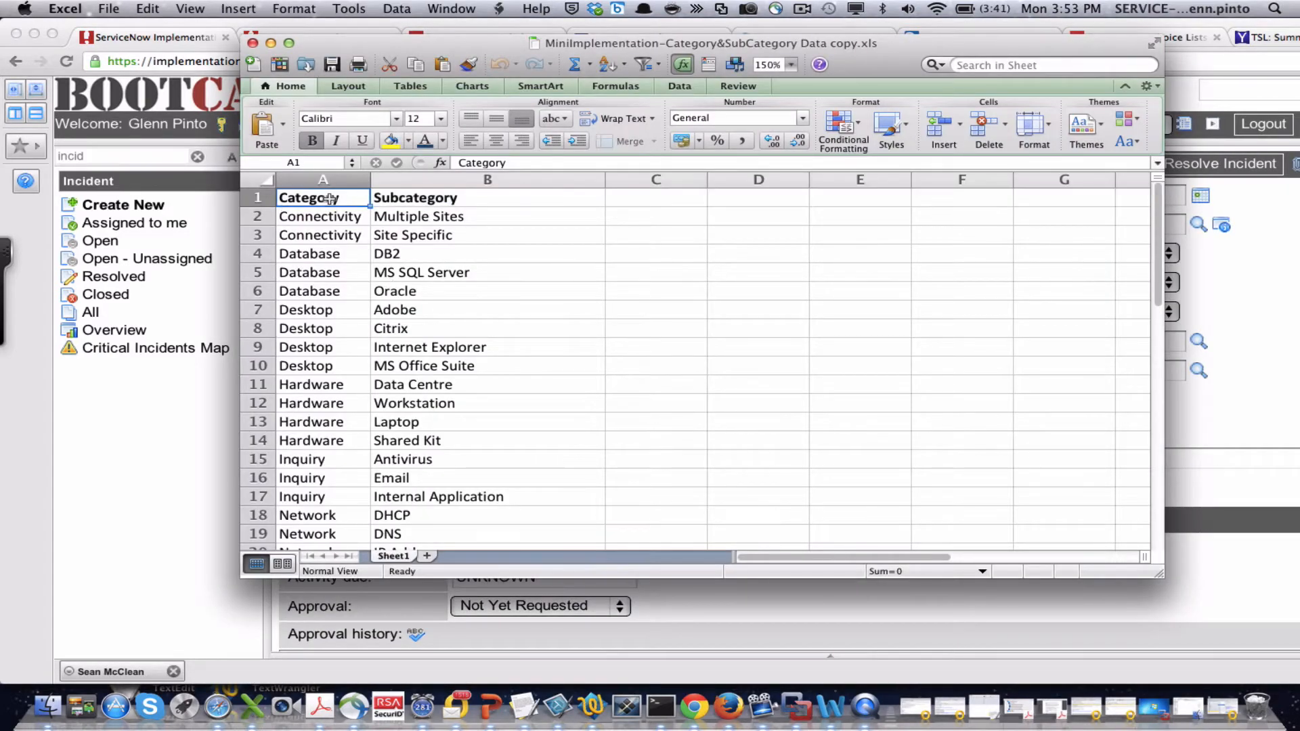
{"action": "left_click", "coordinate": [410, 197]}
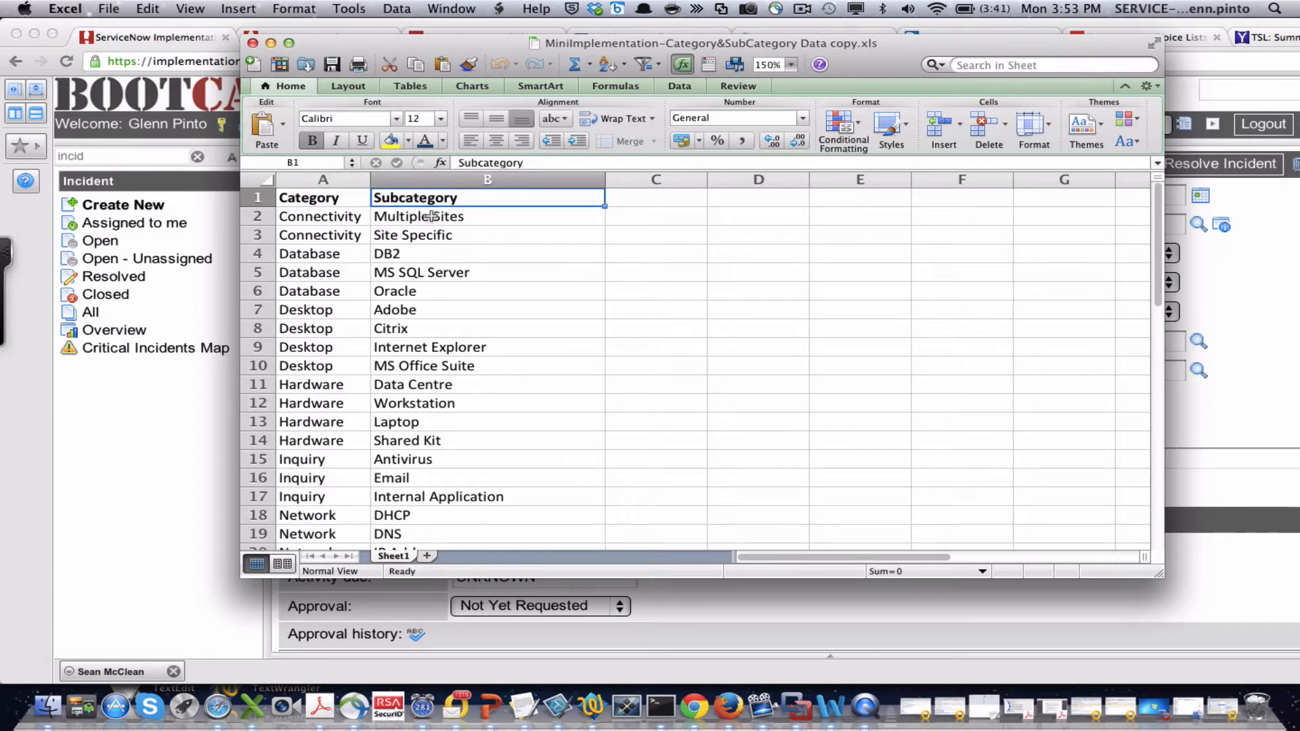
{"action": "left_click", "coordinate": [431, 216]}
{"action": "left_click", "coordinate": [350, 216]}
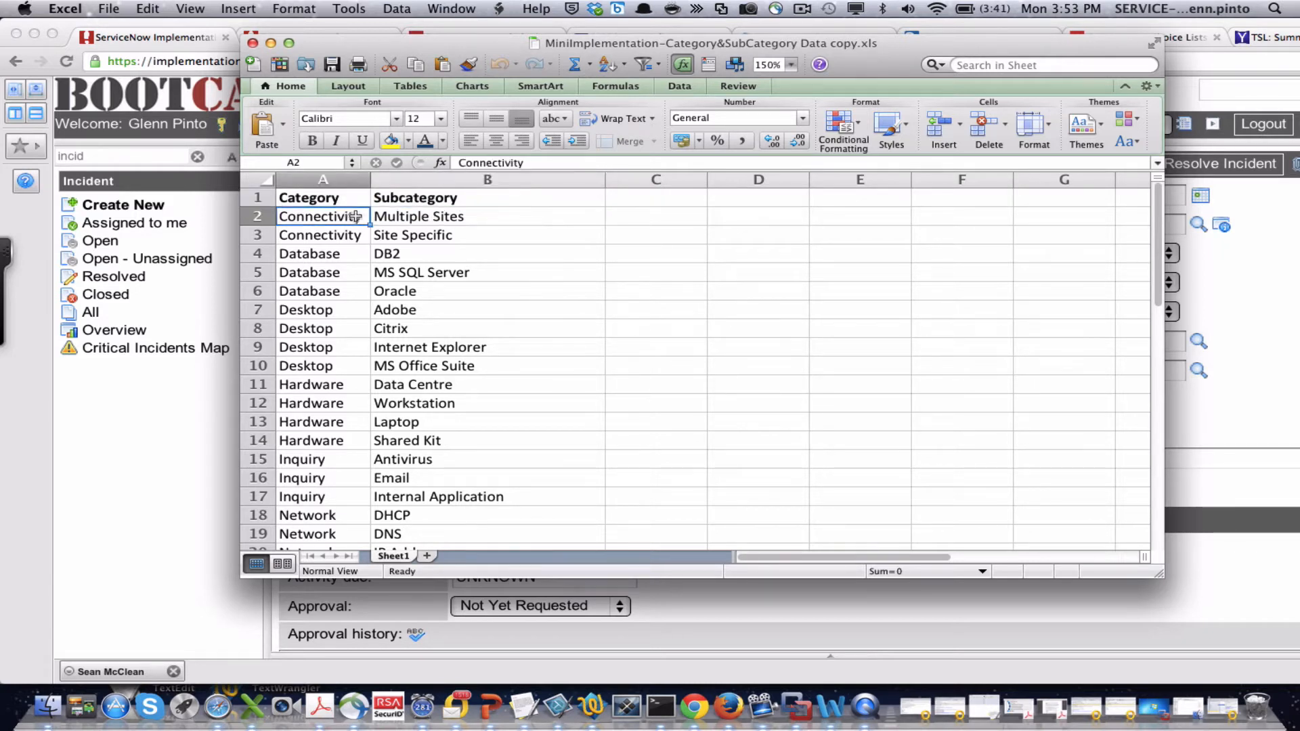
{"action": "left_click", "coordinate": [412, 237]}
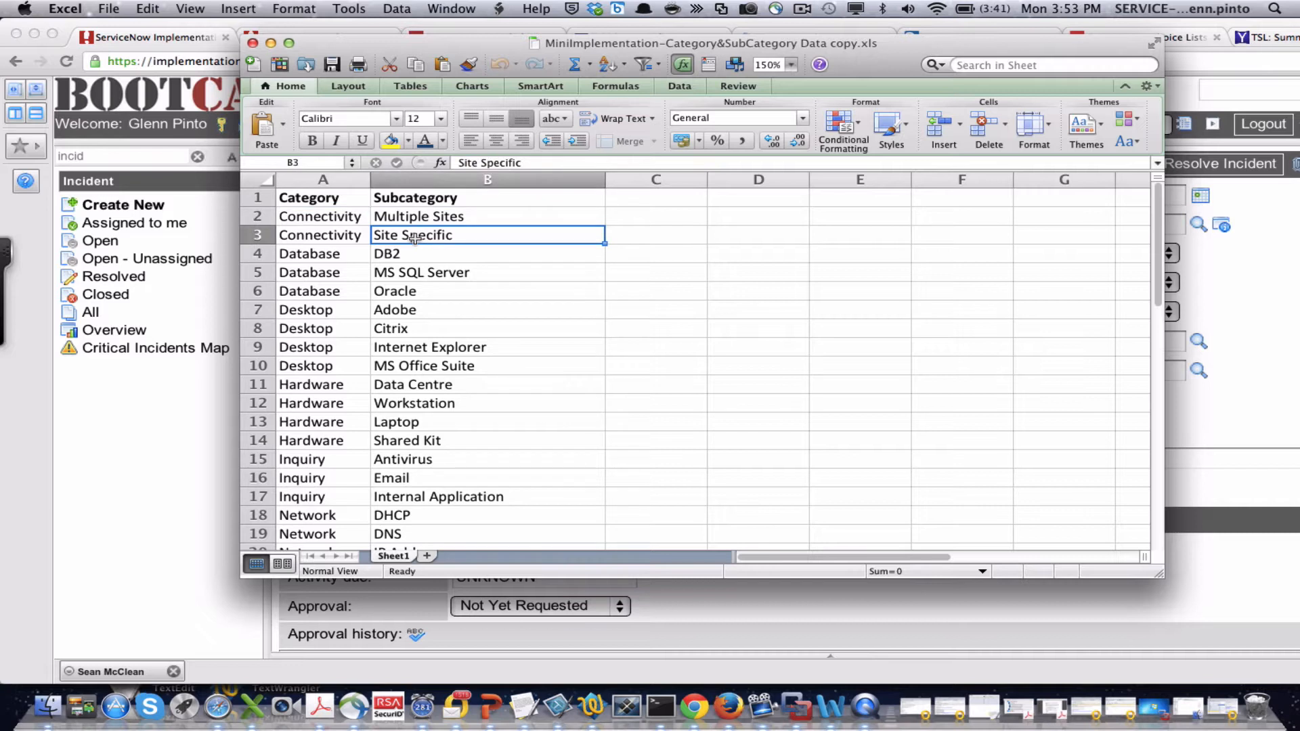
{"action": "left_click", "coordinate": [346, 235]}
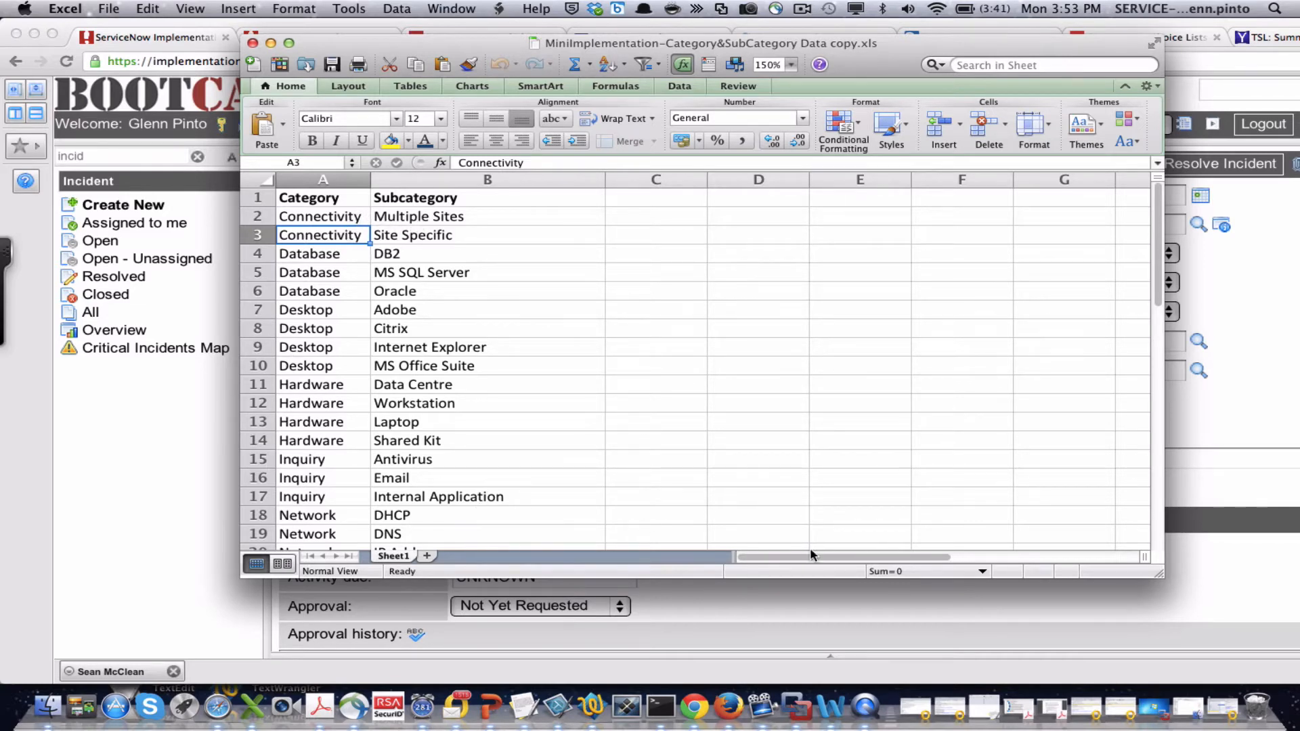
- Return to ServiceNow in Chrome and show the choice list for the incident Category field
{"action": "left_click", "coordinate": [811, 602]}
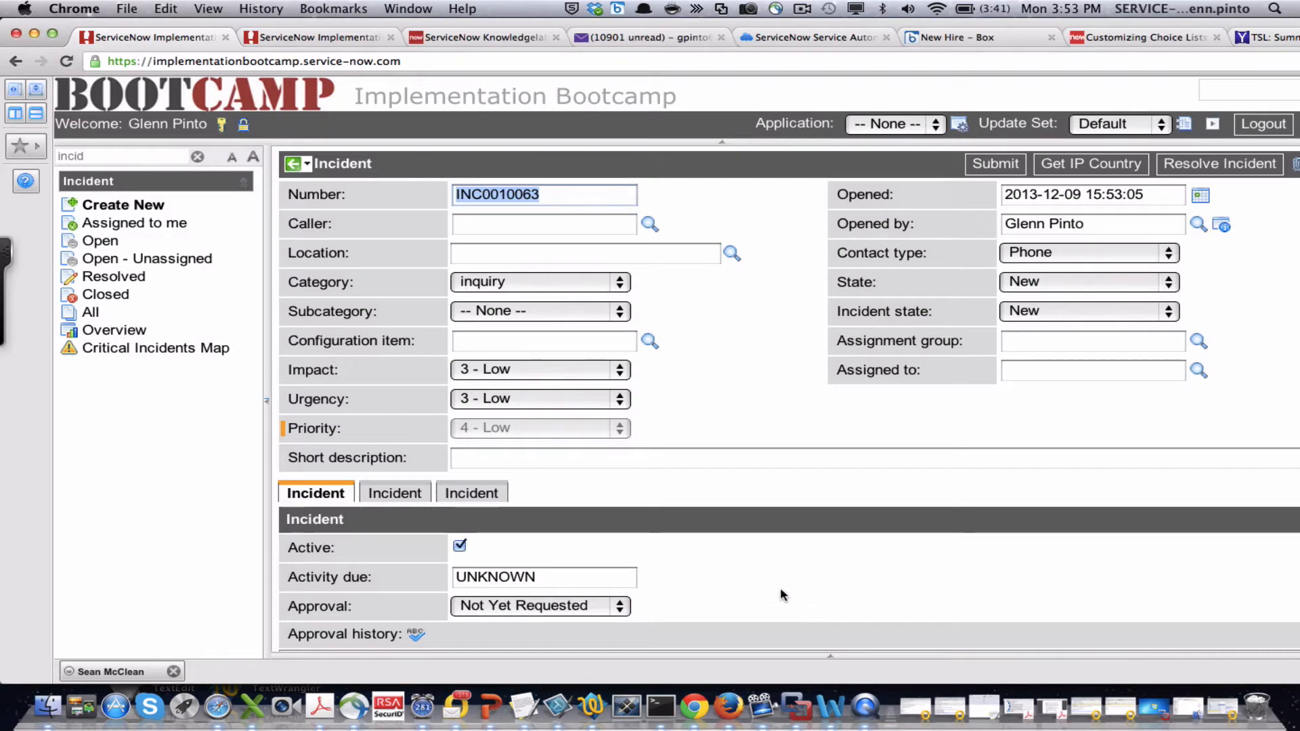
{"action": "right_click", "coordinate": [350, 284]}
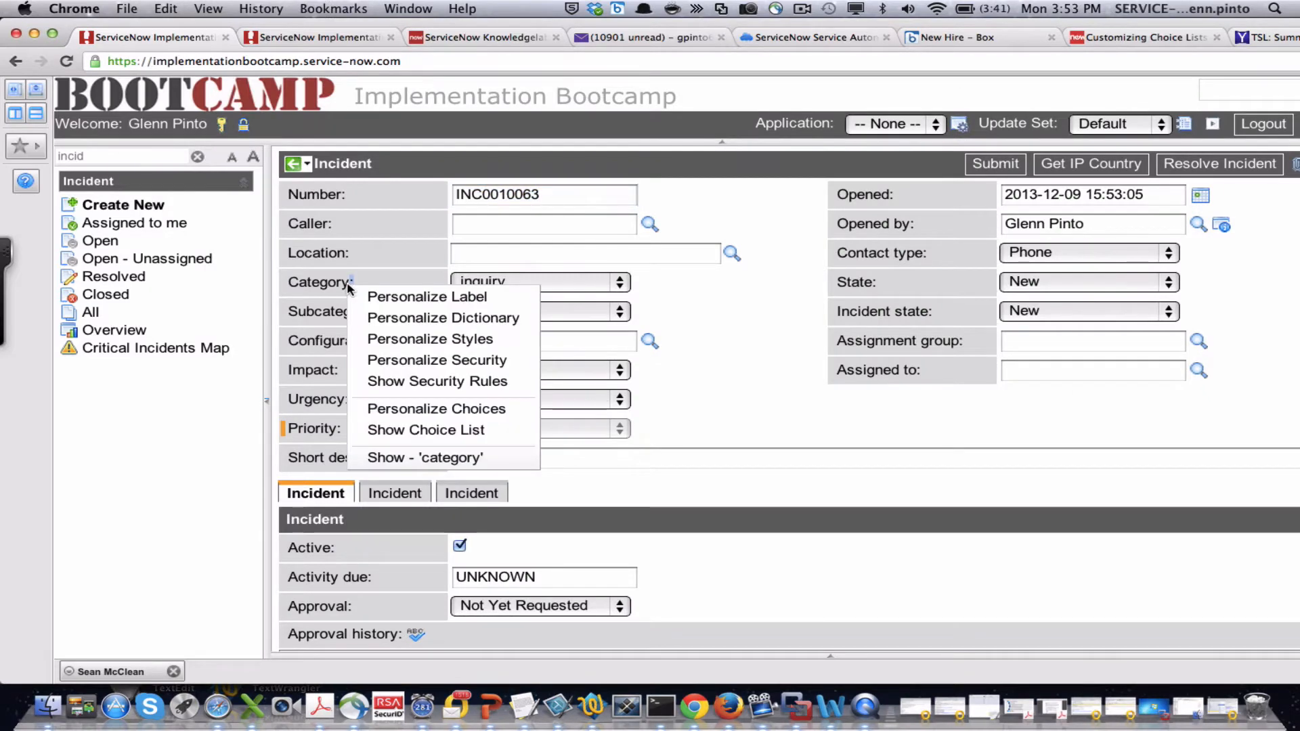
{"action": "left_click", "coordinate": [396, 431]}
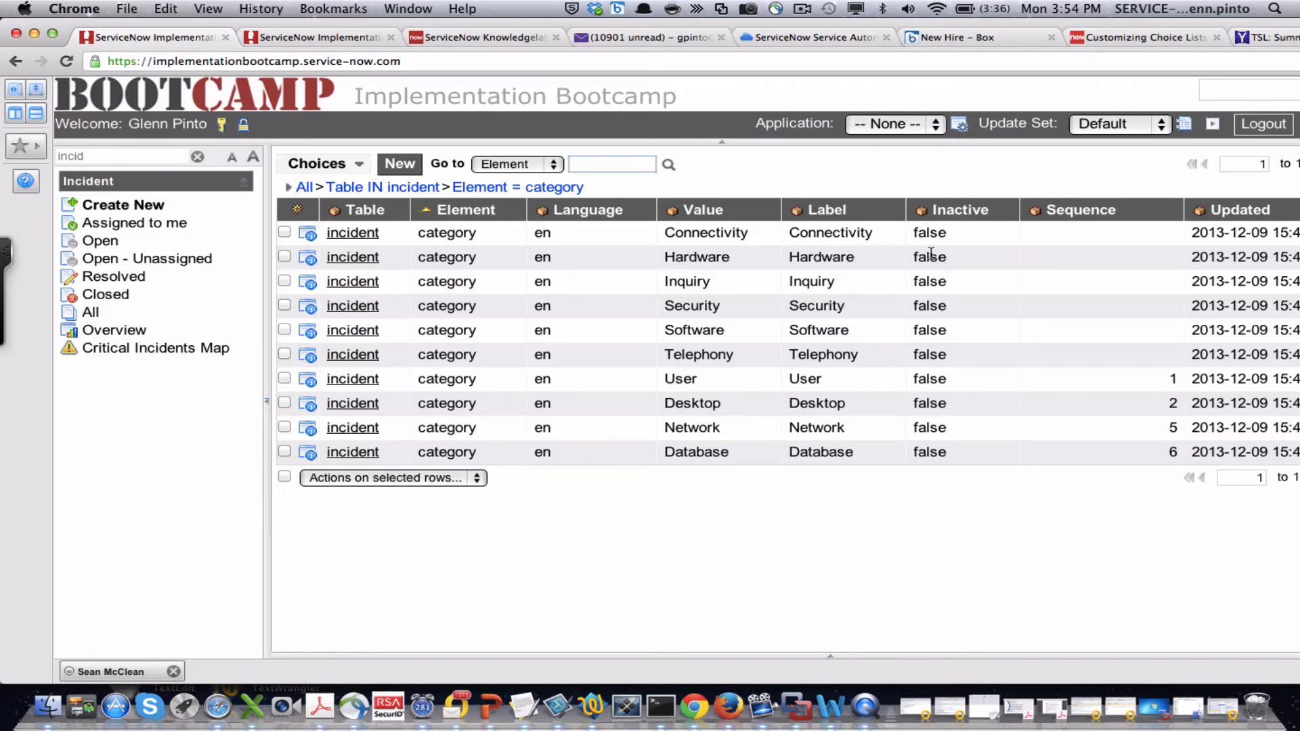
- Start a new incident and show the choice list for its Subcategory field
{"action": "left_click", "coordinate": [135, 204]}
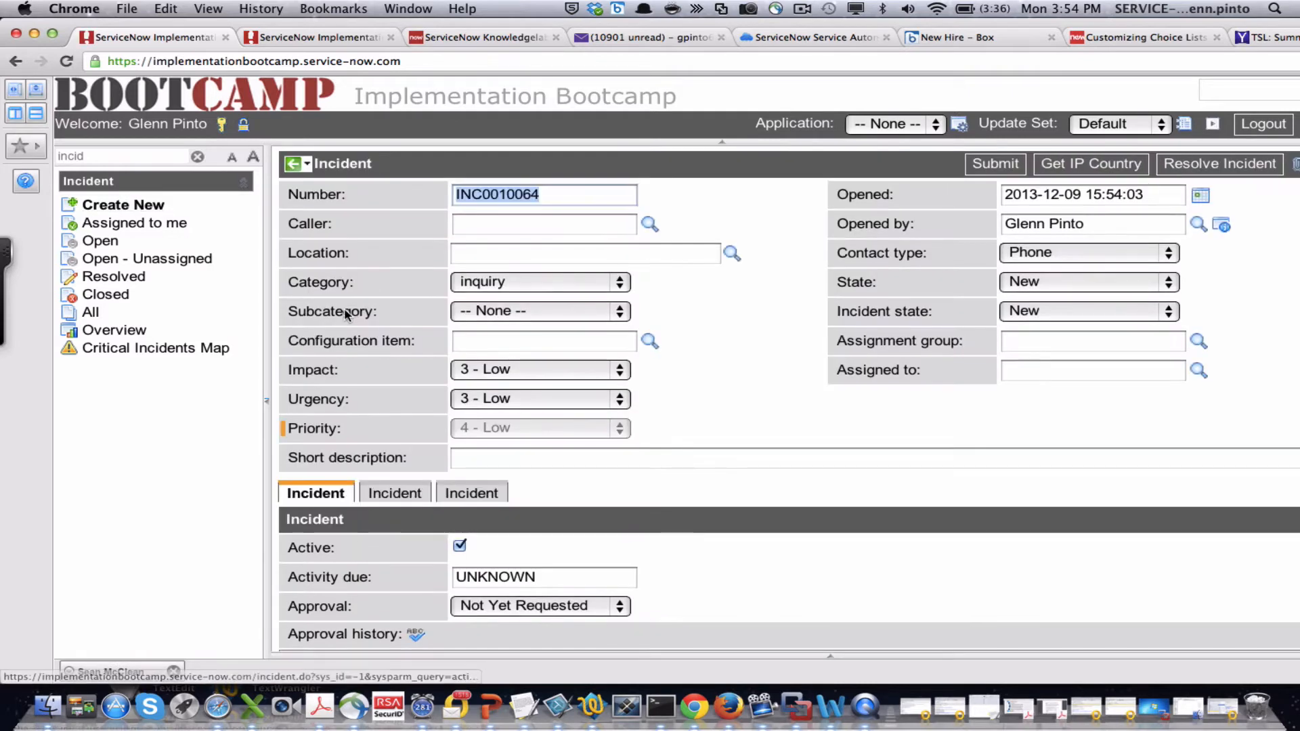
{"action": "right_click", "coordinate": [346, 312]}
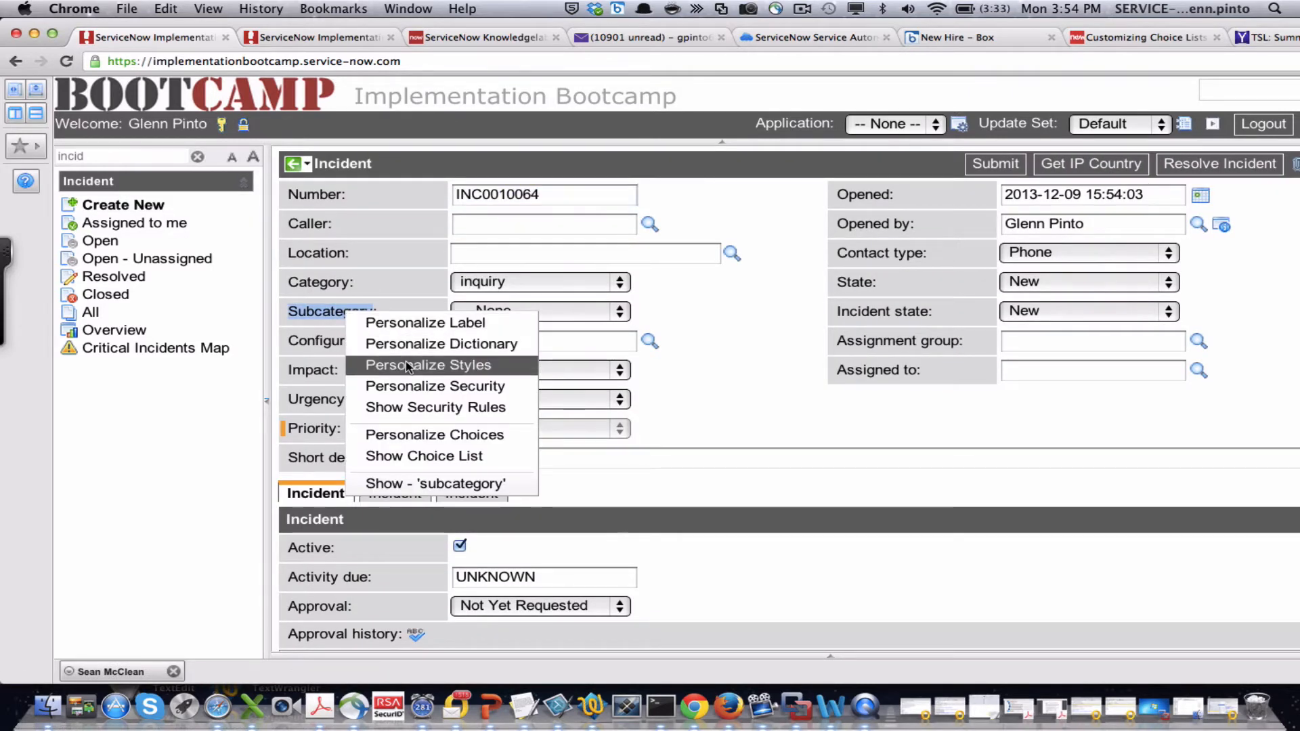
{"action": "left_click", "coordinate": [414, 456]}
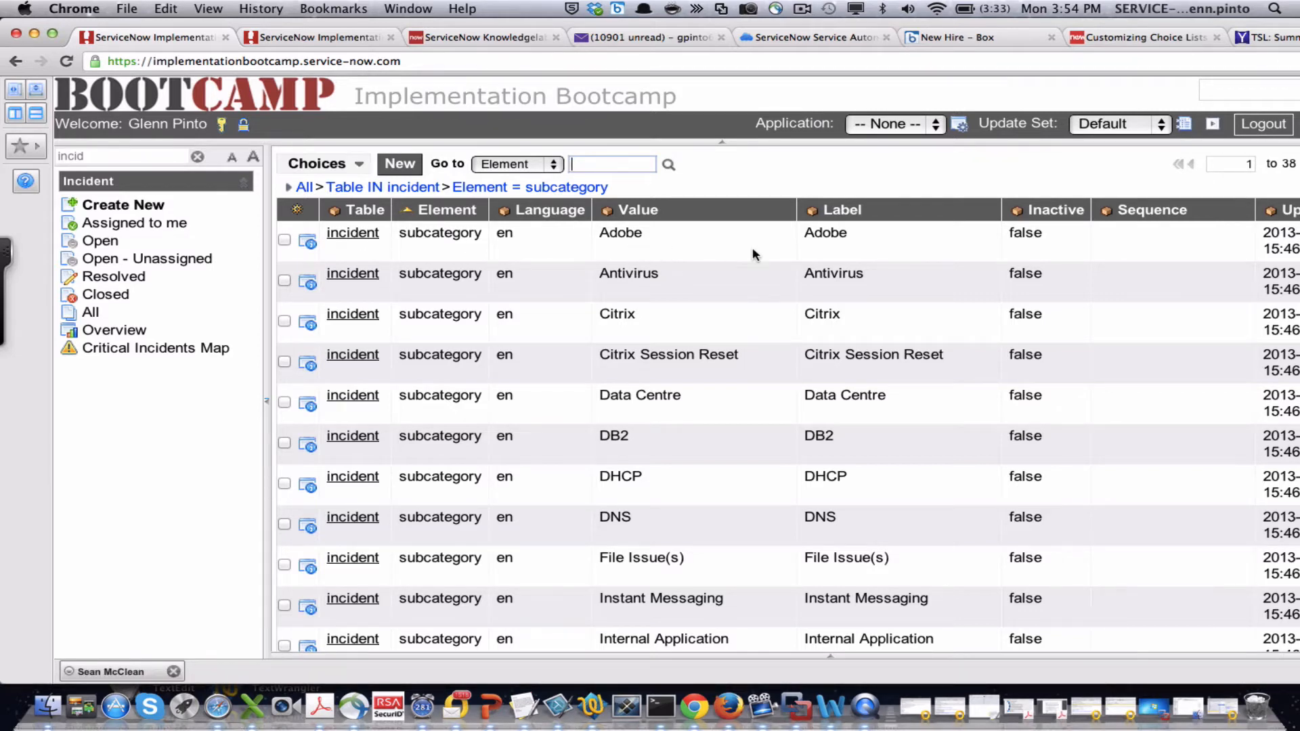
- Open the Adobe subcategory choice record and examine its label and dependent value
{"action": "left_click", "coordinate": [358, 236]}
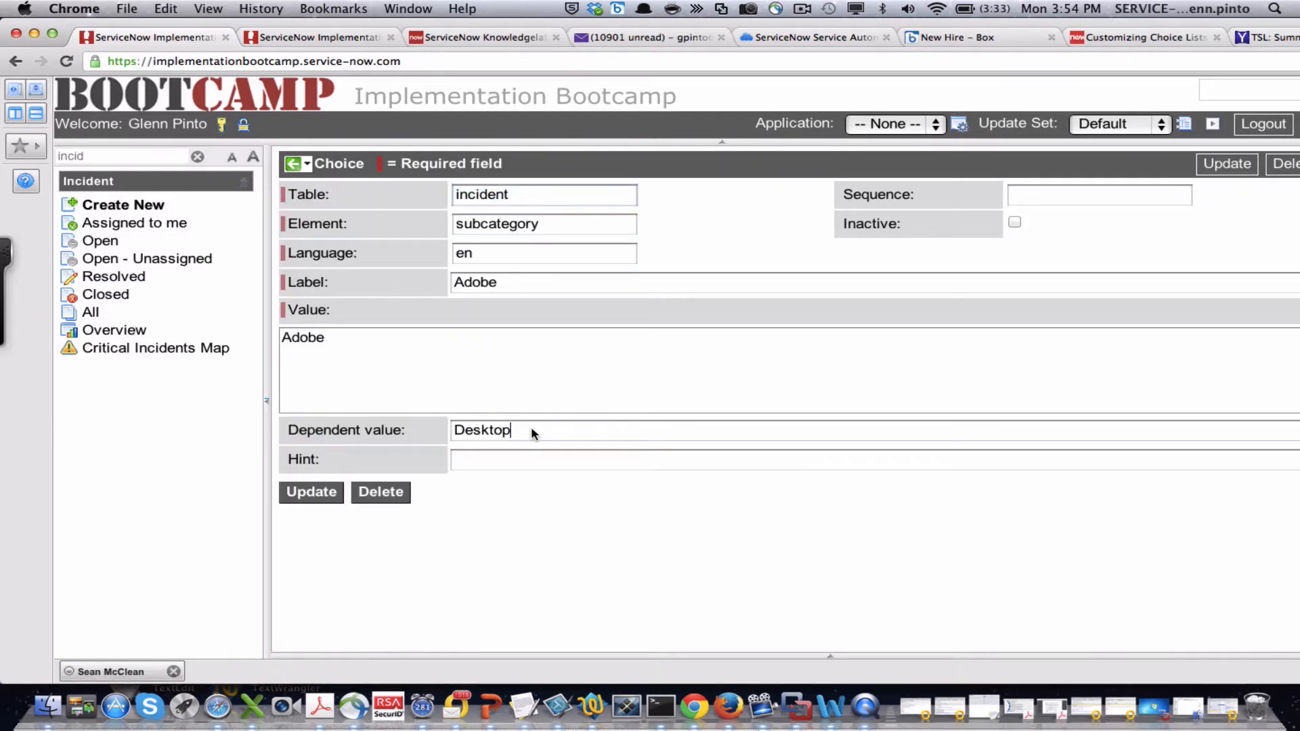
{"action": "double_click", "coordinate": [483, 432]}
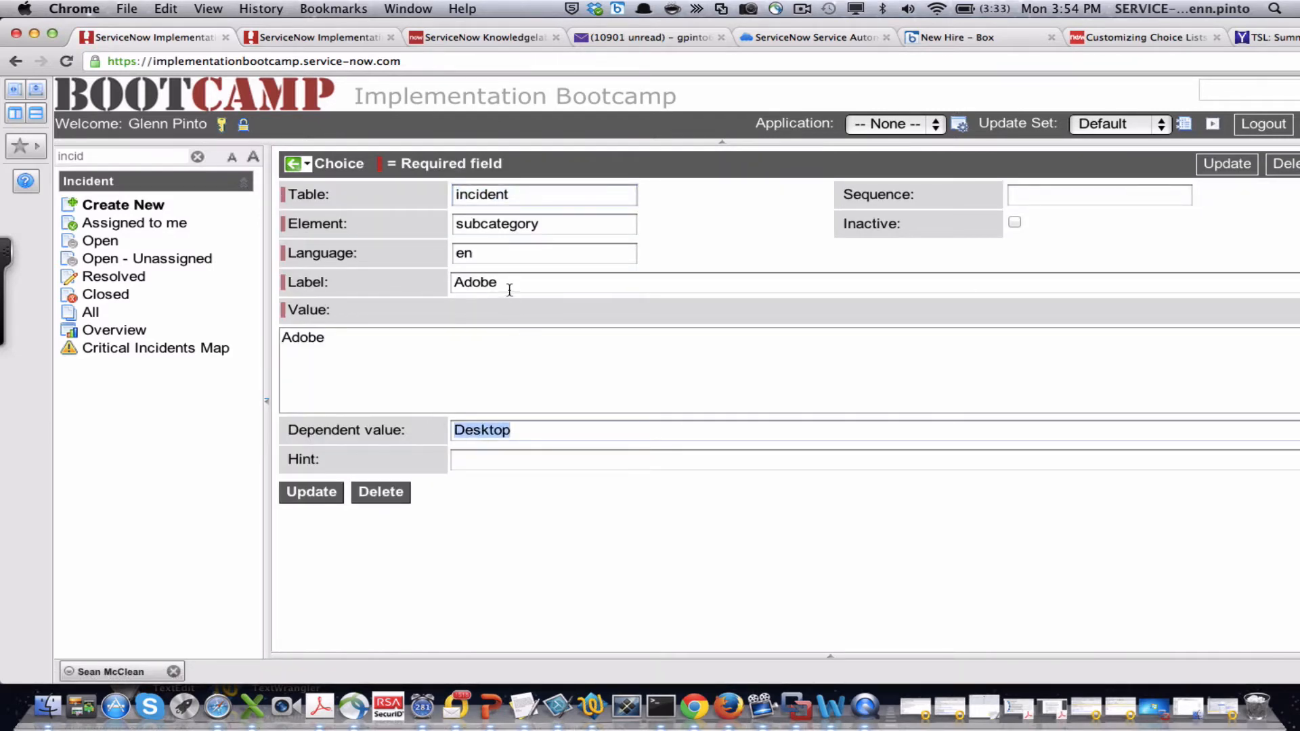
{"action": "left_click_drag", "start_coordinate": [509, 283], "coordinate": [440, 286]}
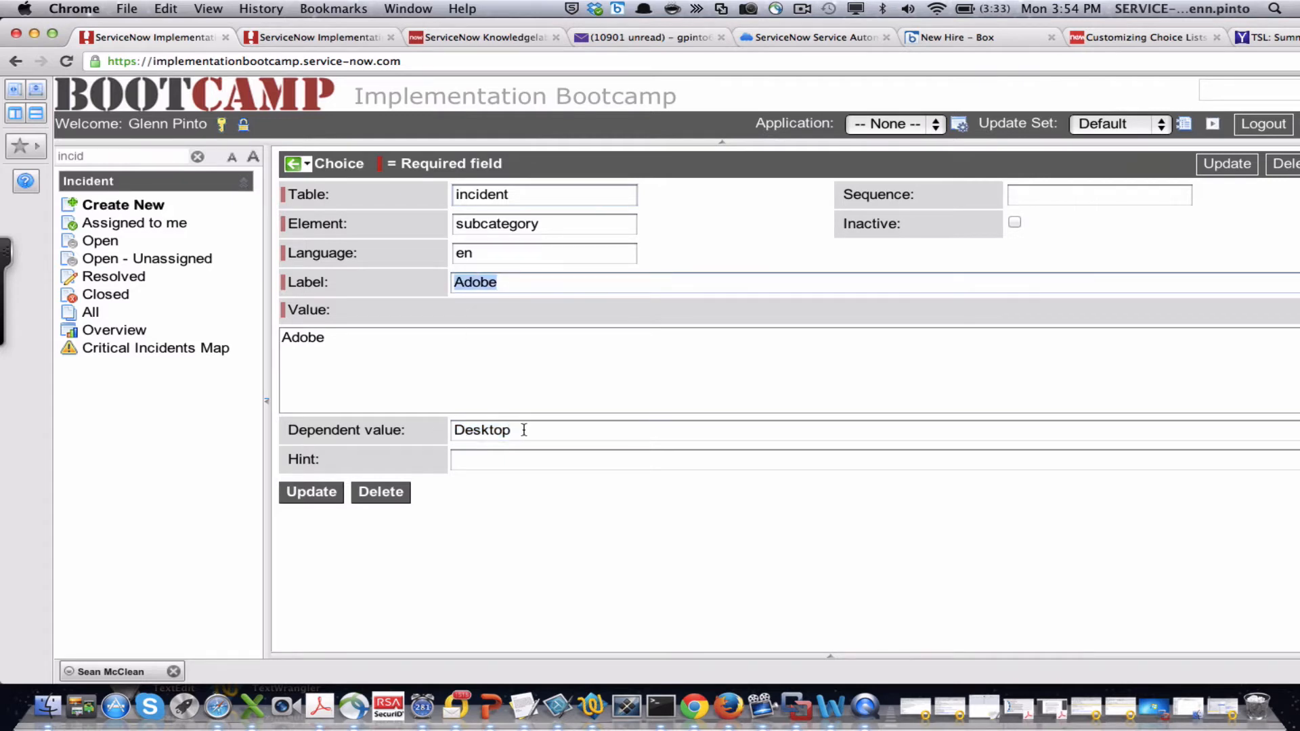
{"action": "left_click_drag", "start_coordinate": [532, 430], "coordinate": [421, 417]}
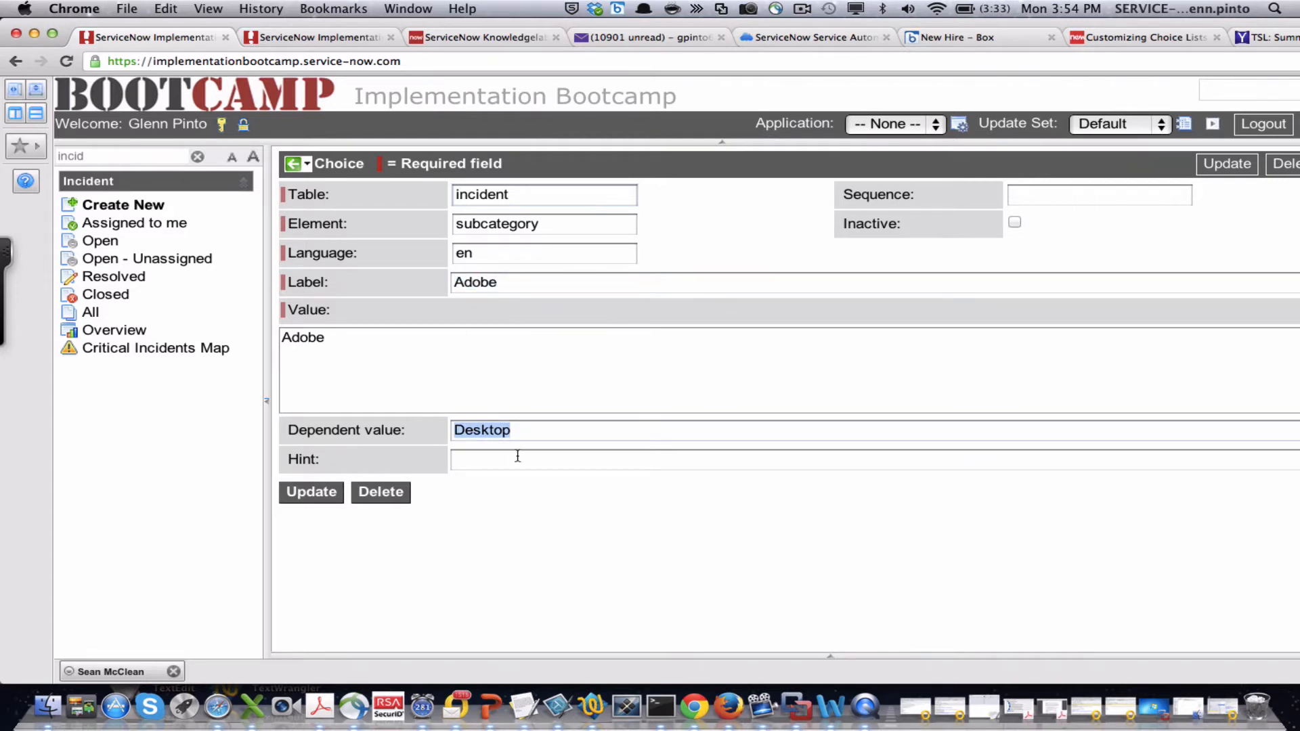
- Start a new incident, set its category to Desktop, and view the subcategories offered
{"action": "left_click", "coordinate": [152, 210]}
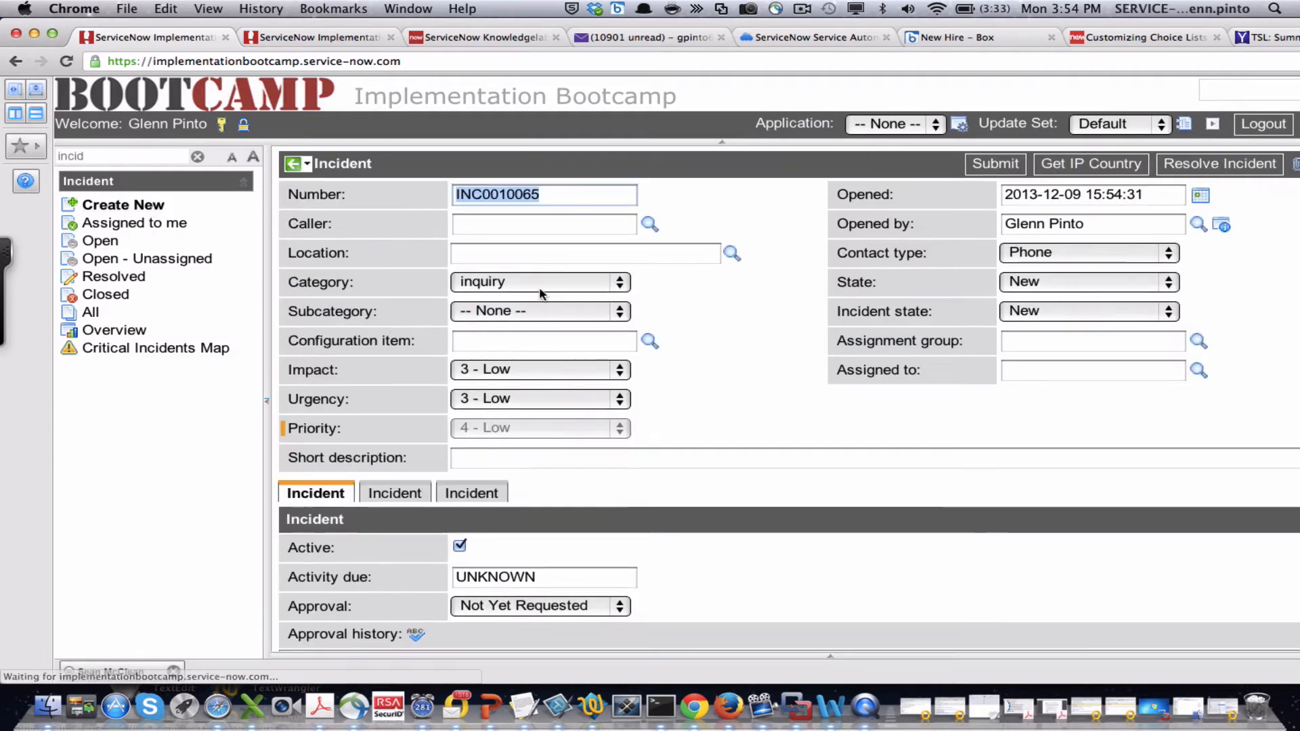
{"action": "left_click", "coordinate": [545, 288]}
{"action": "left_click", "coordinate": [542, 264]}
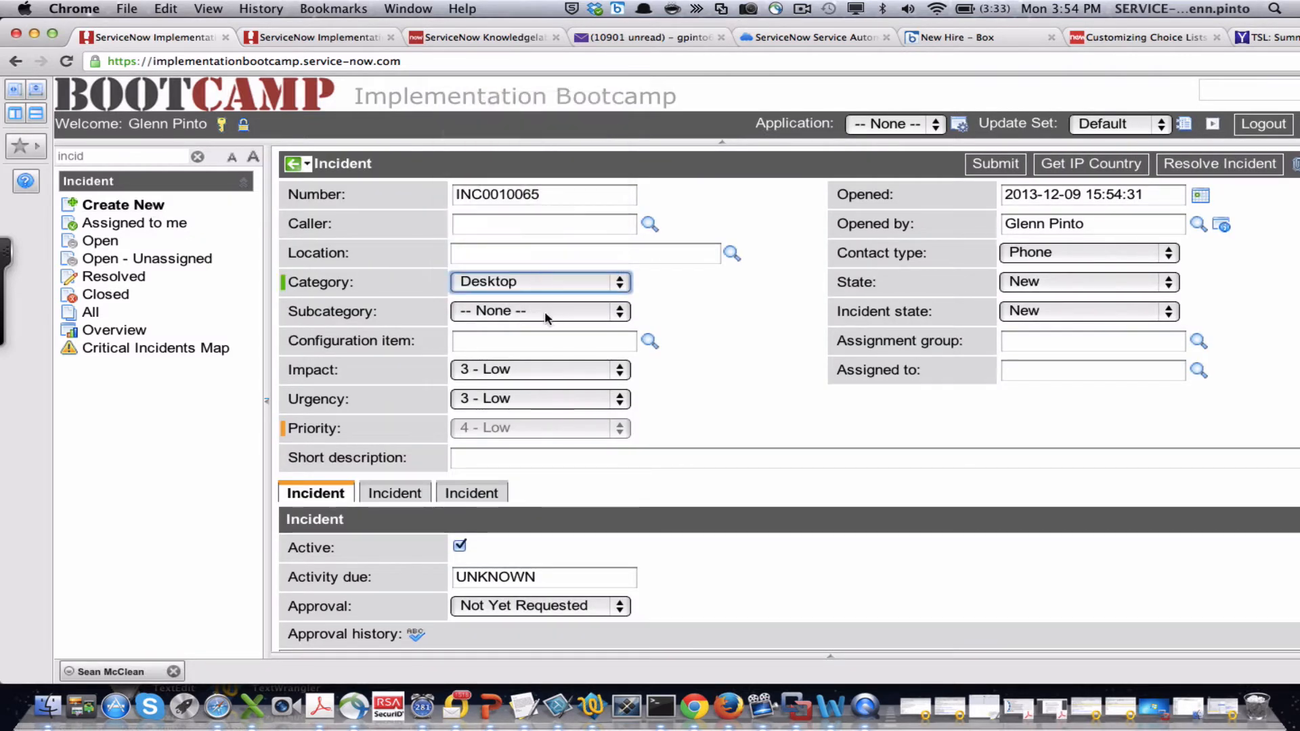
{"action": "left_click", "coordinate": [544, 311]}
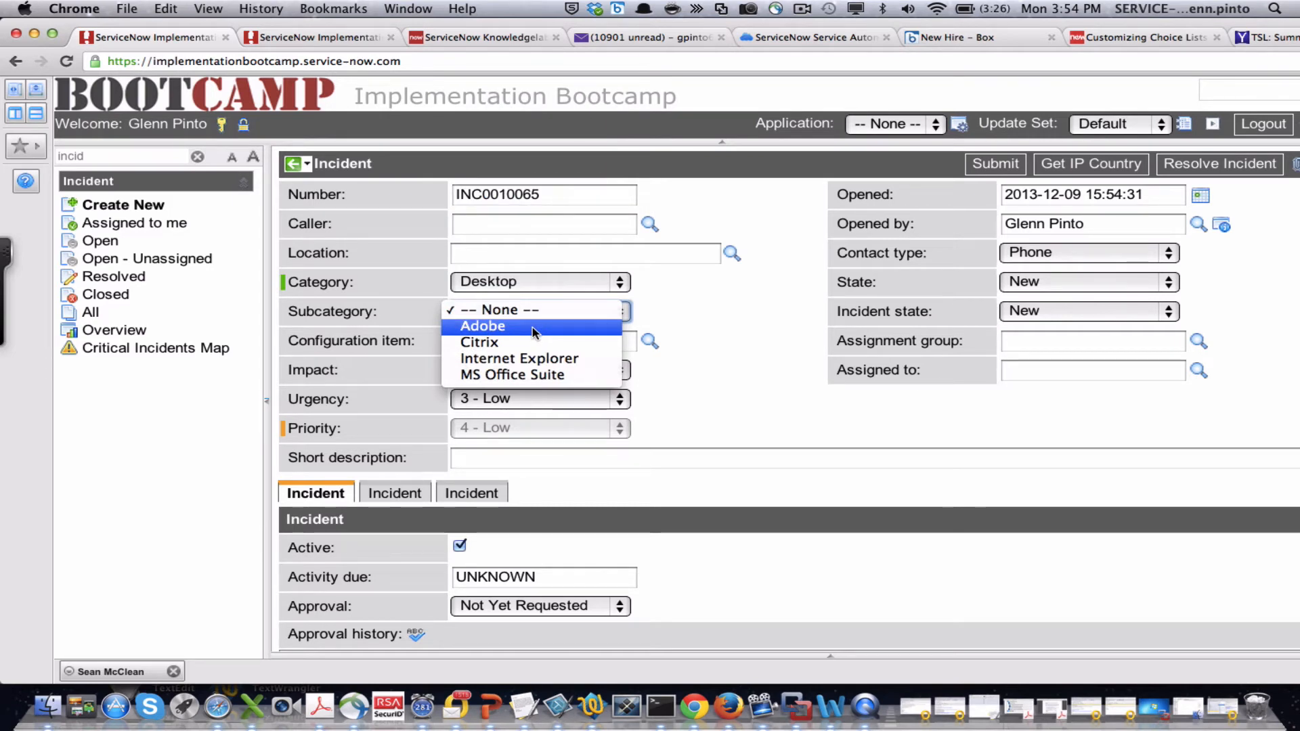
- Review the Subcategory field's personalized choices for Desktop, discarding the incident changes, and cancel without saving
{"action": "right_click", "coordinate": [334, 313]}
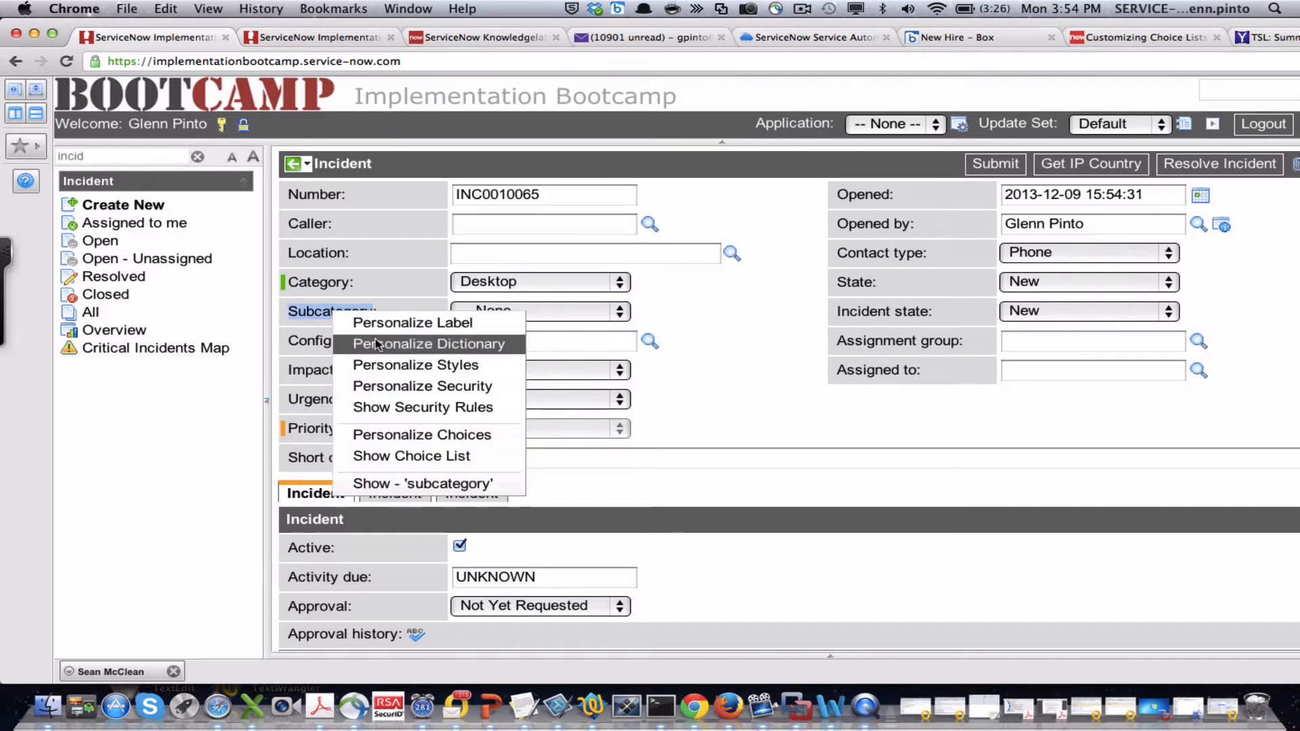
{"action": "left_click", "coordinate": [393, 433]}
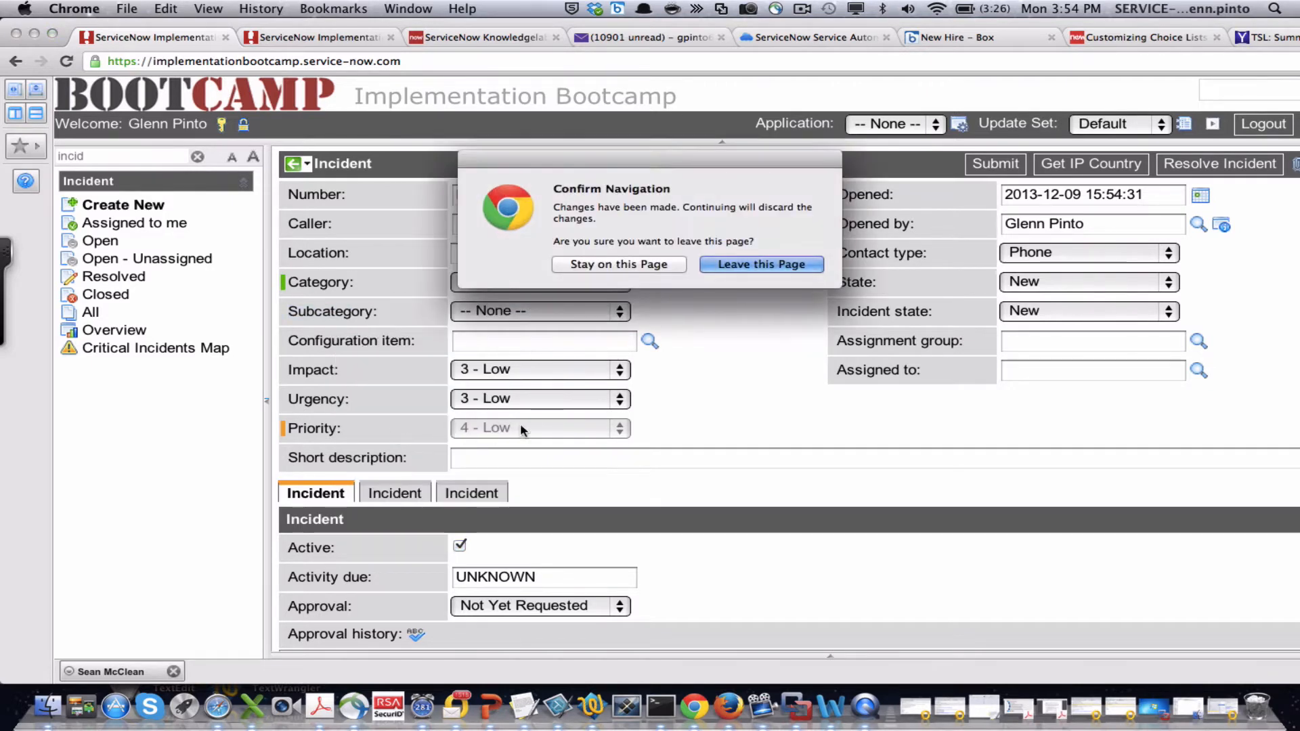
{"action": "left_click", "coordinate": [750, 267]}
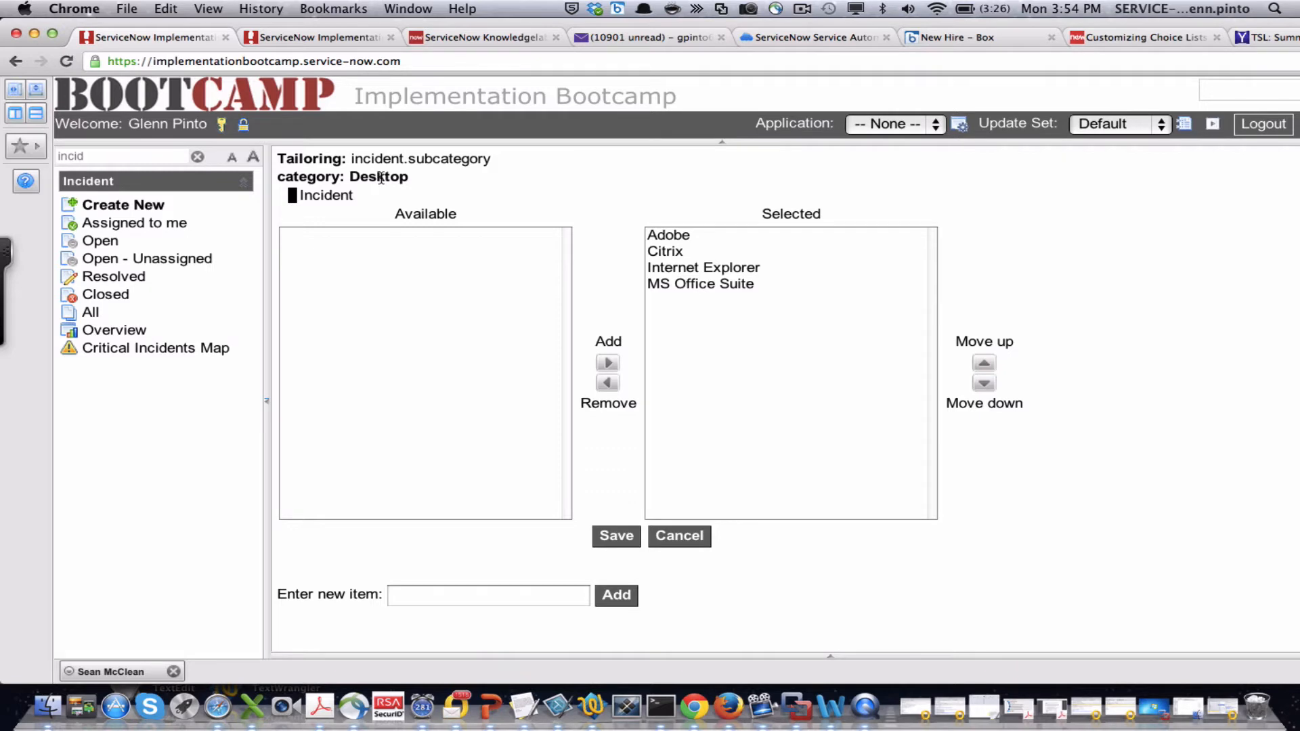
{"action": "left_click", "coordinate": [679, 538]}
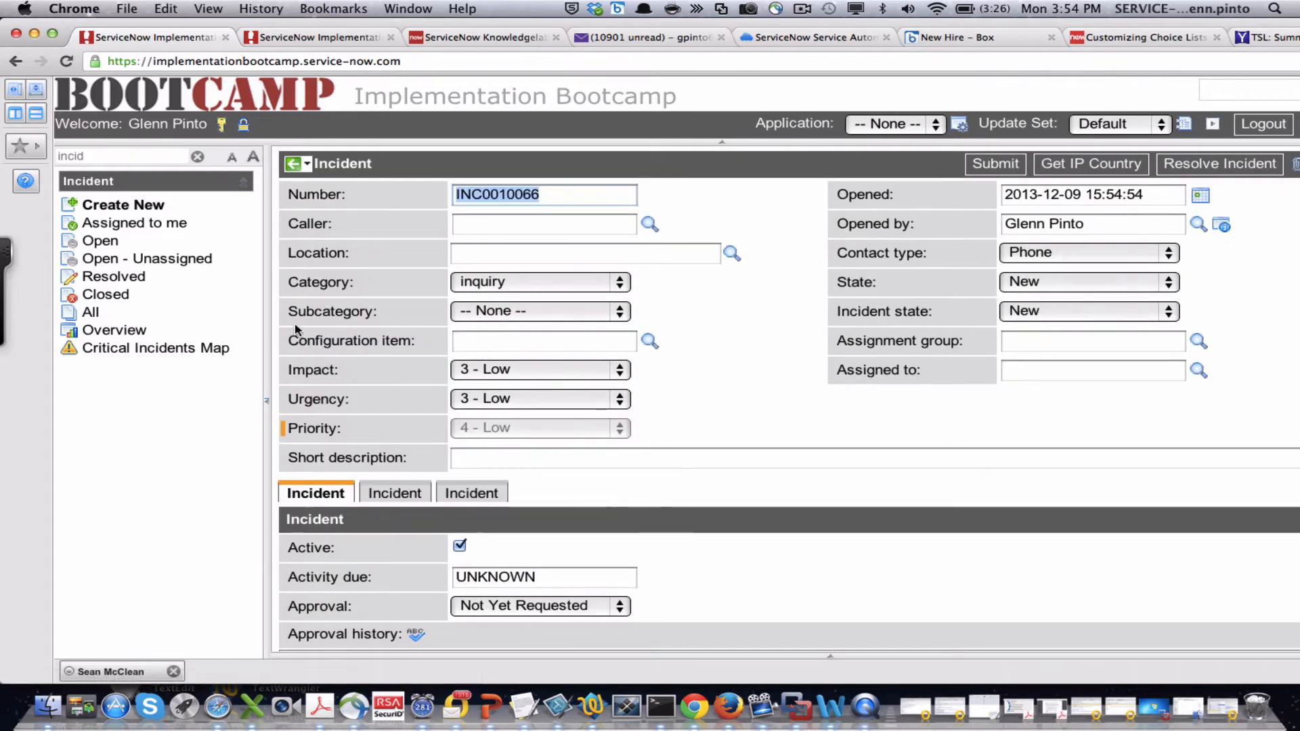
- Open the Incident Category Transform map from the transform maps list and compare its field maps with the Excel category data
{"action": "left_click", "coordinate": [101, 154]}
{"action": "type", "text": "transform"}
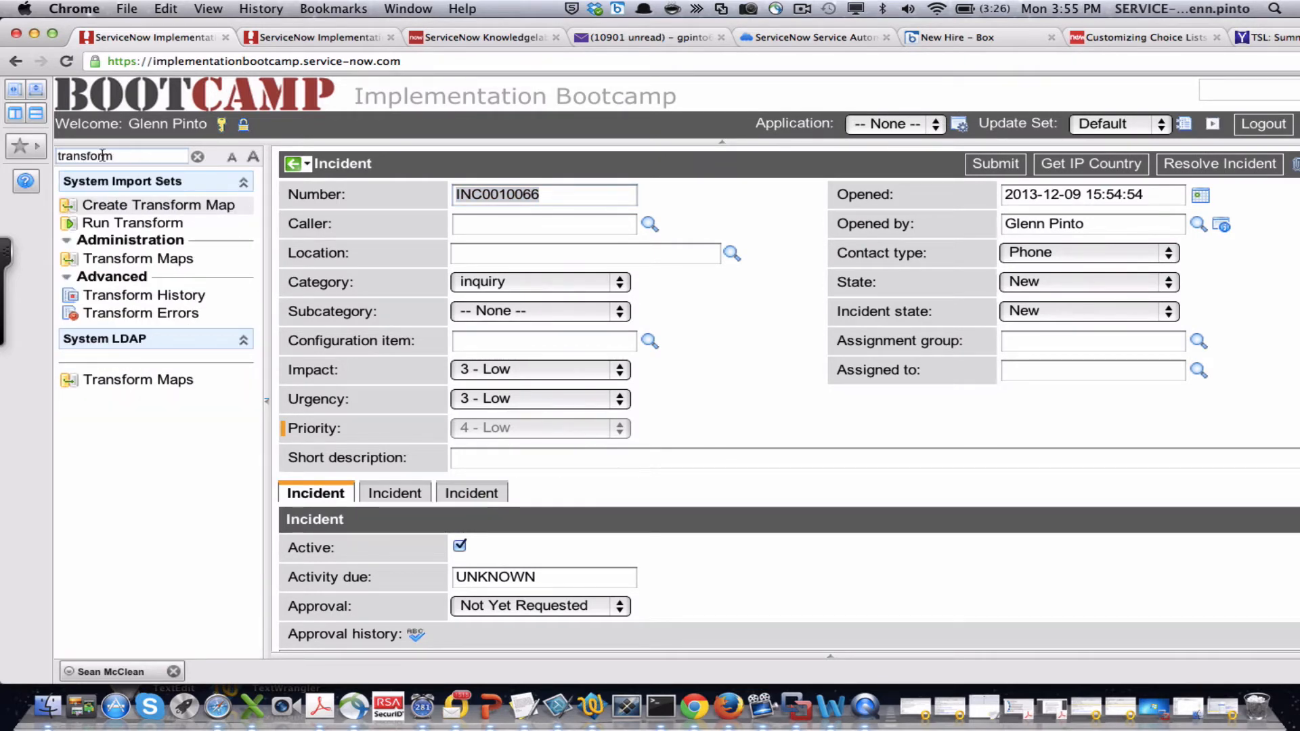
{"action": "left_click", "coordinate": [176, 265]}
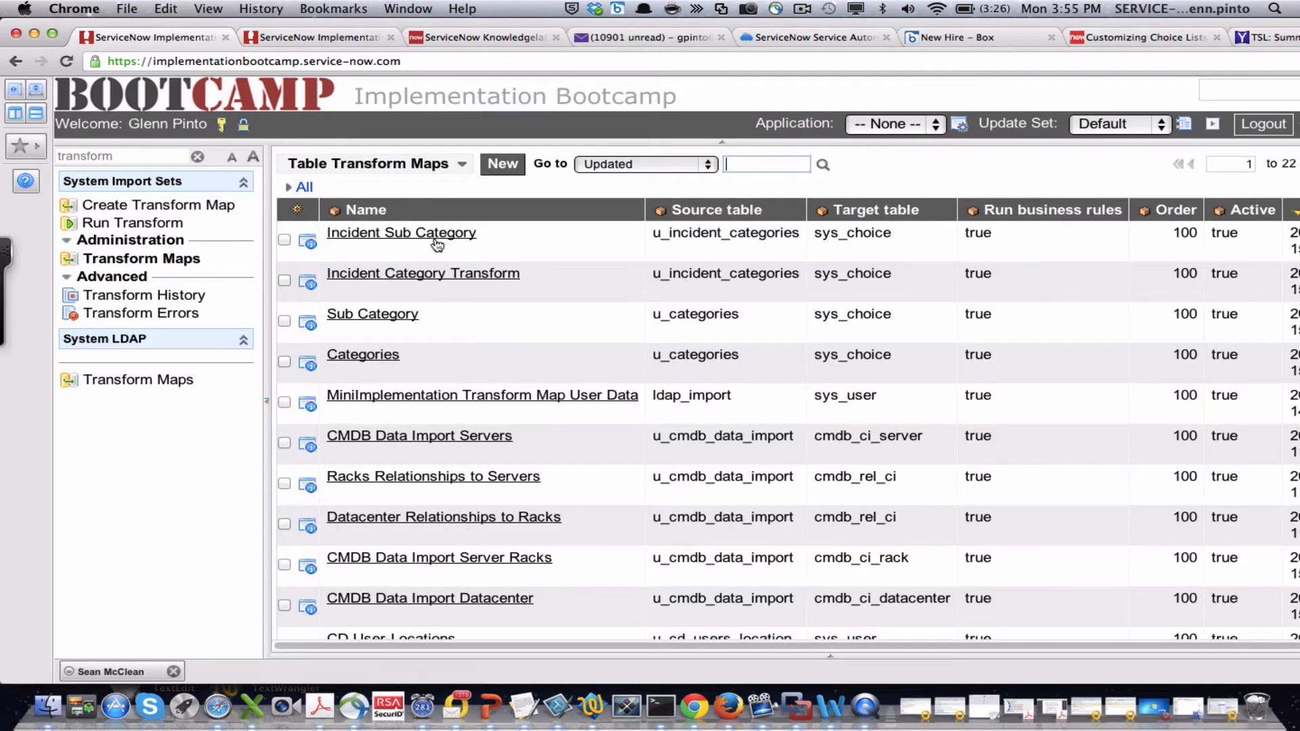
{"action": "left_click", "coordinate": [436, 277]}
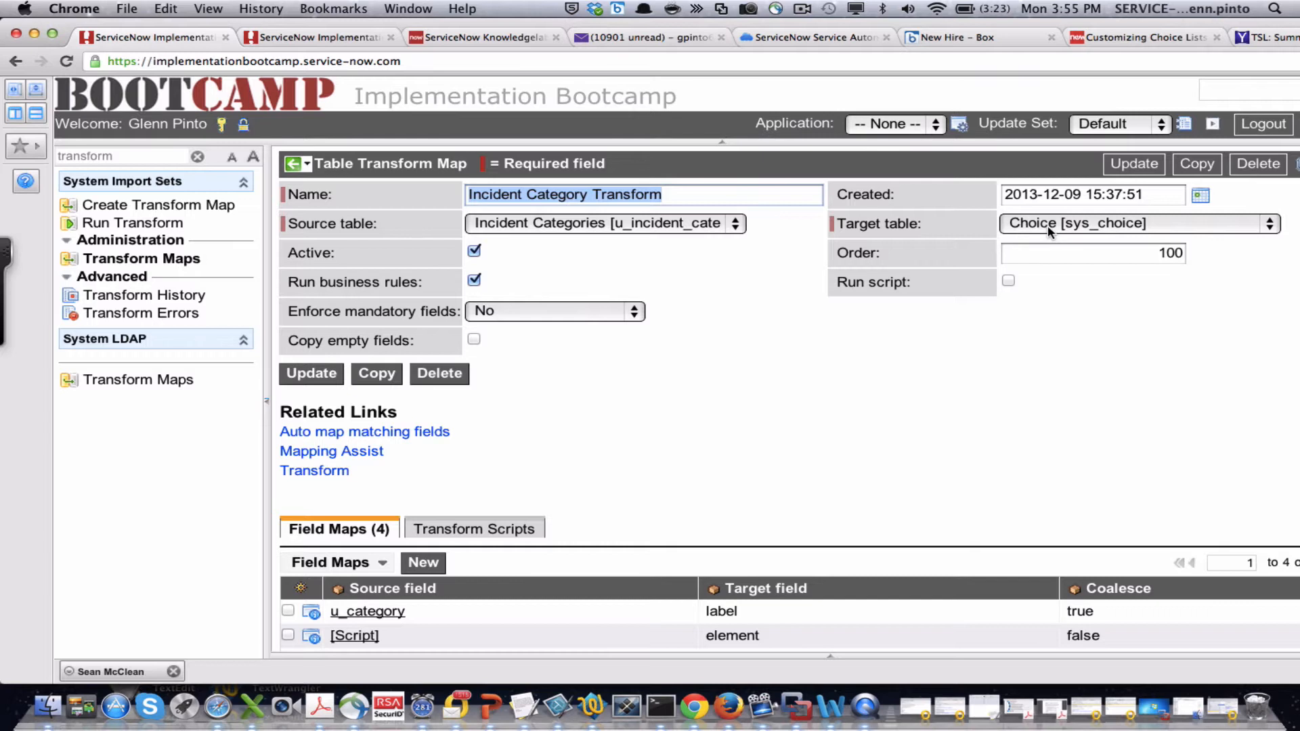
{"action": "scroll", "coordinate": [826, 387], "scroll_direction": "down", "scroll_amount": 3}
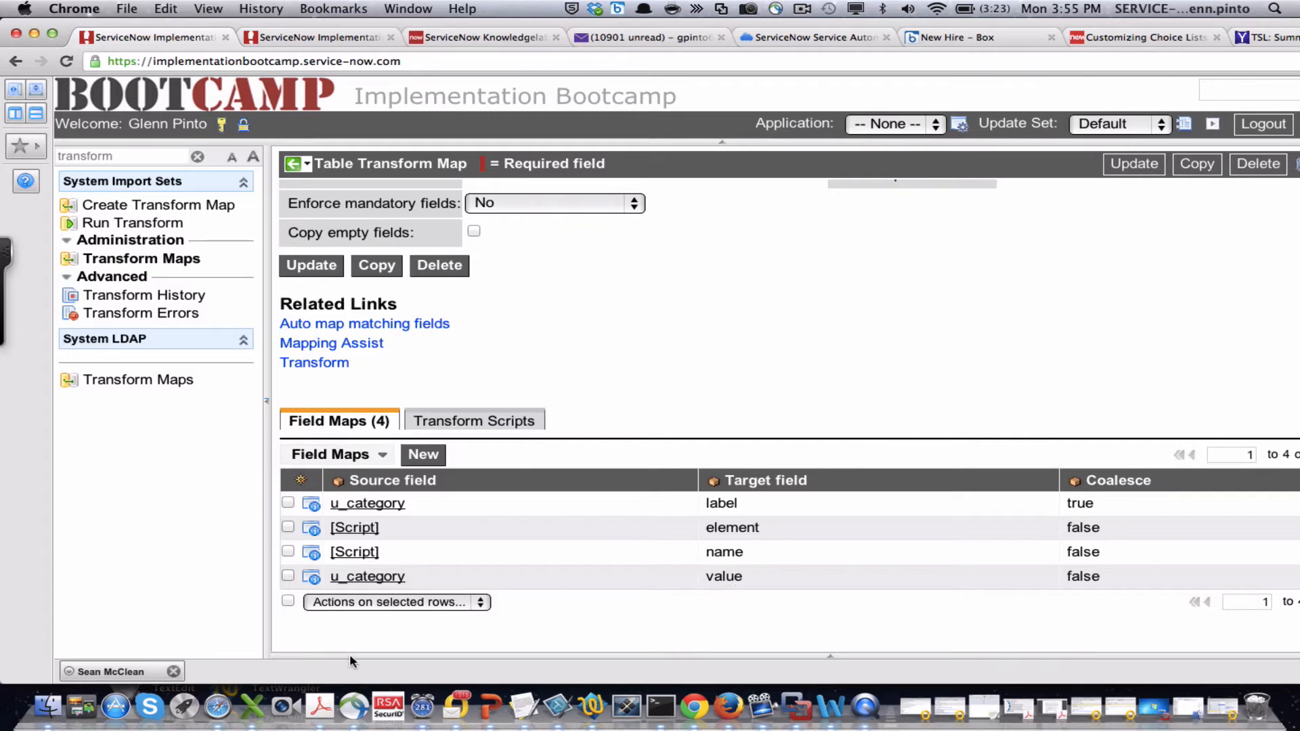
{"action": "left_click", "coordinate": [255, 708]}
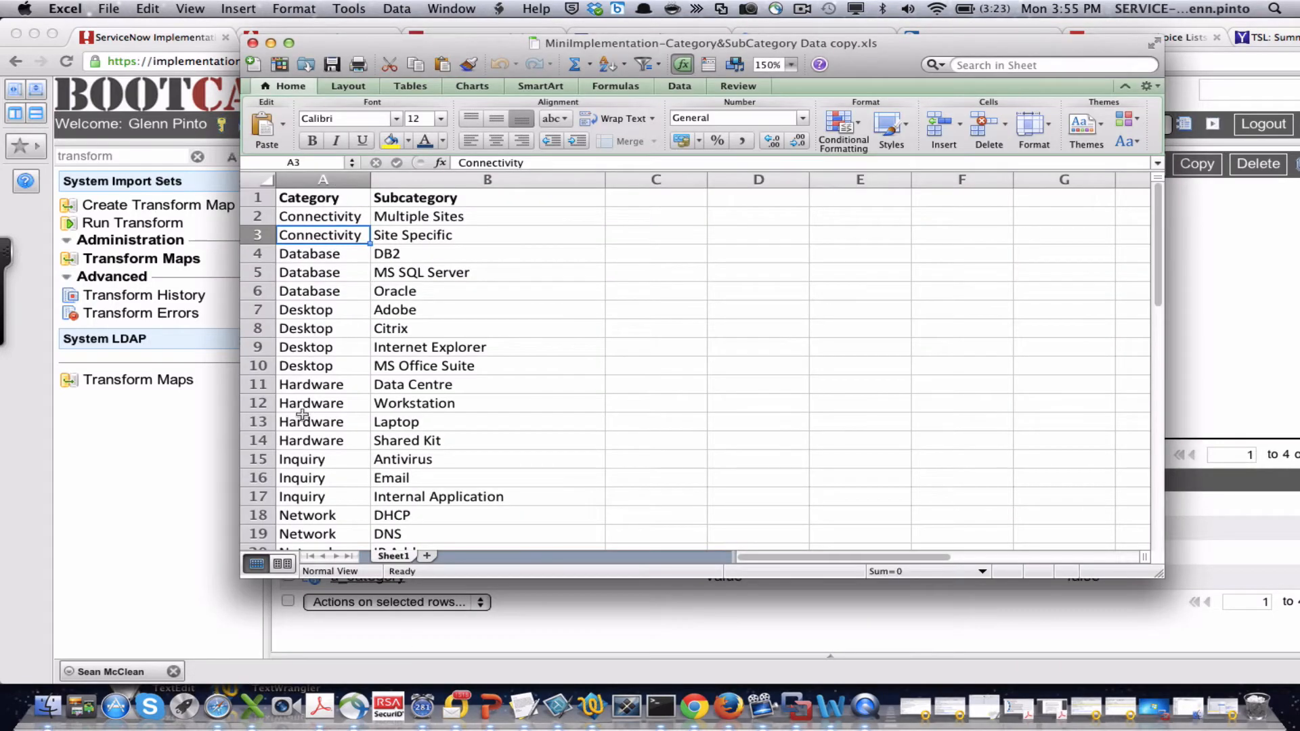
{"action": "left_click", "coordinate": [664, 628]}
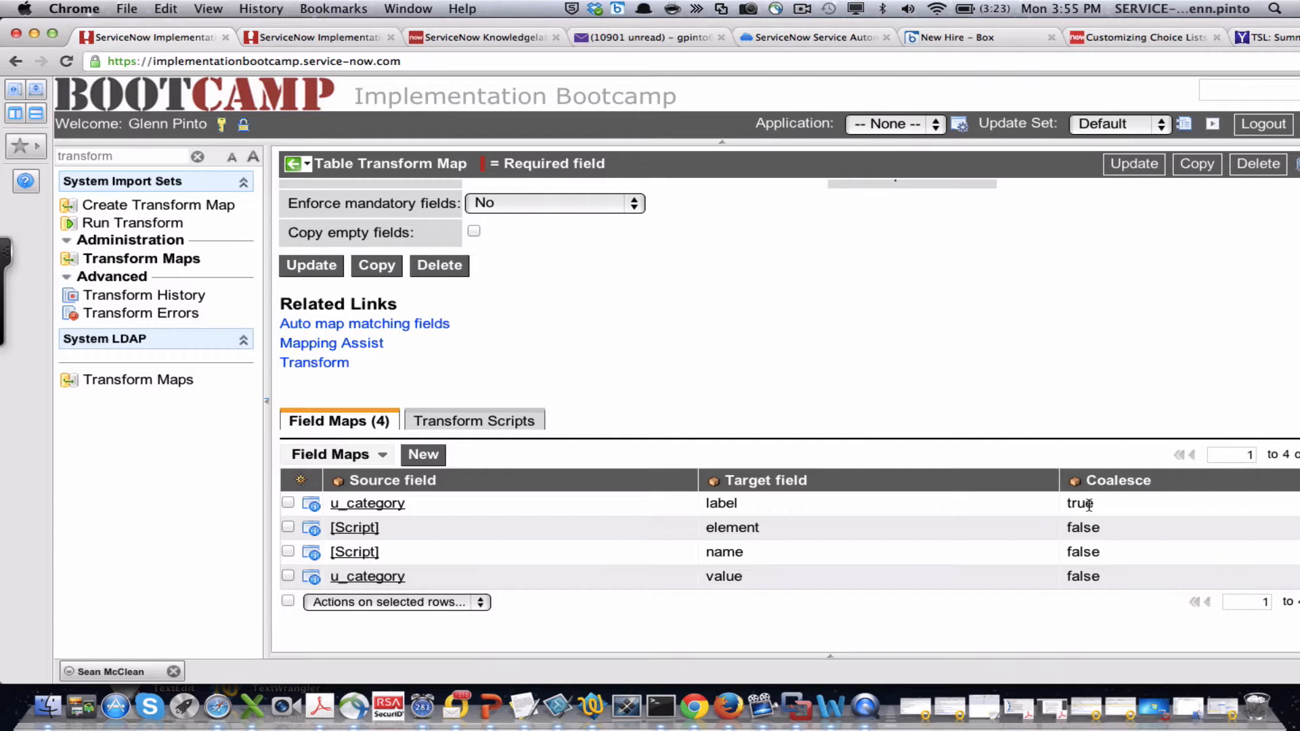
- Examine the source script mapped to the element field of Incident Category Transform and return to its field maps
{"action": "left_click", "coordinate": [359, 528]}
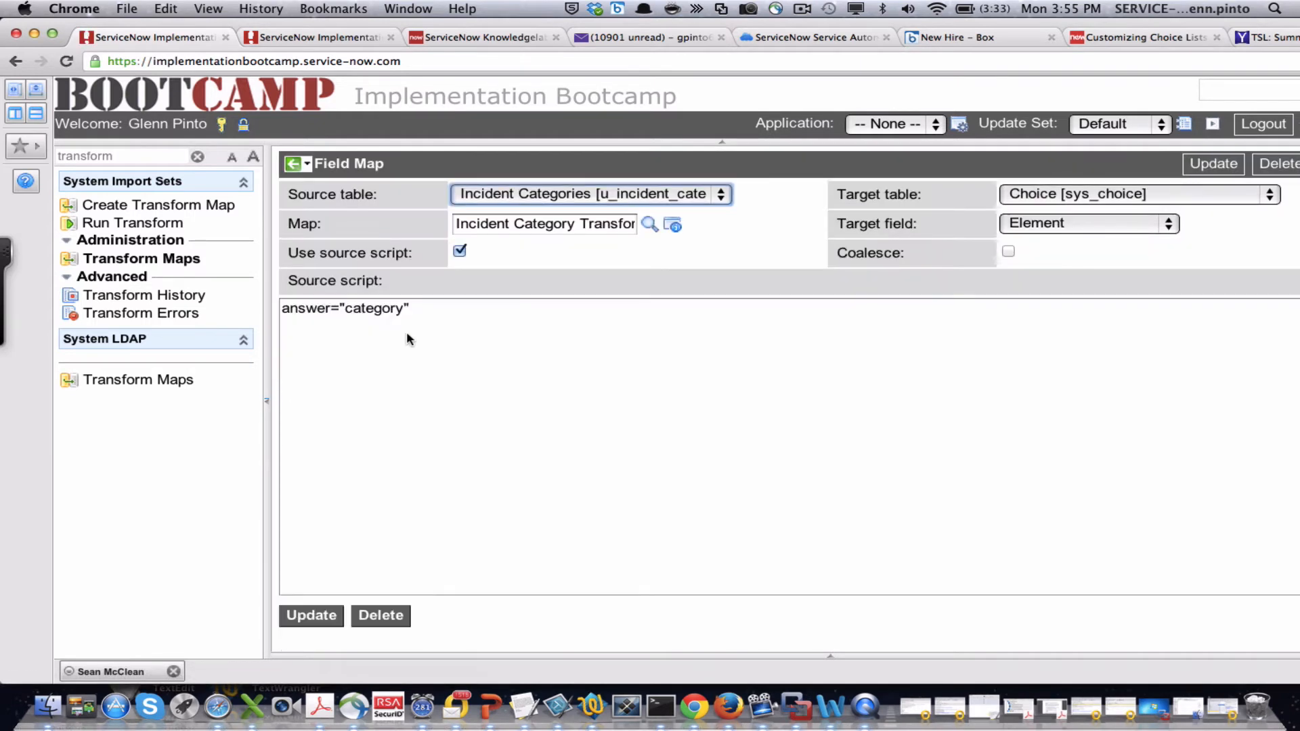
{"action": "double_click", "coordinate": [379, 309]}
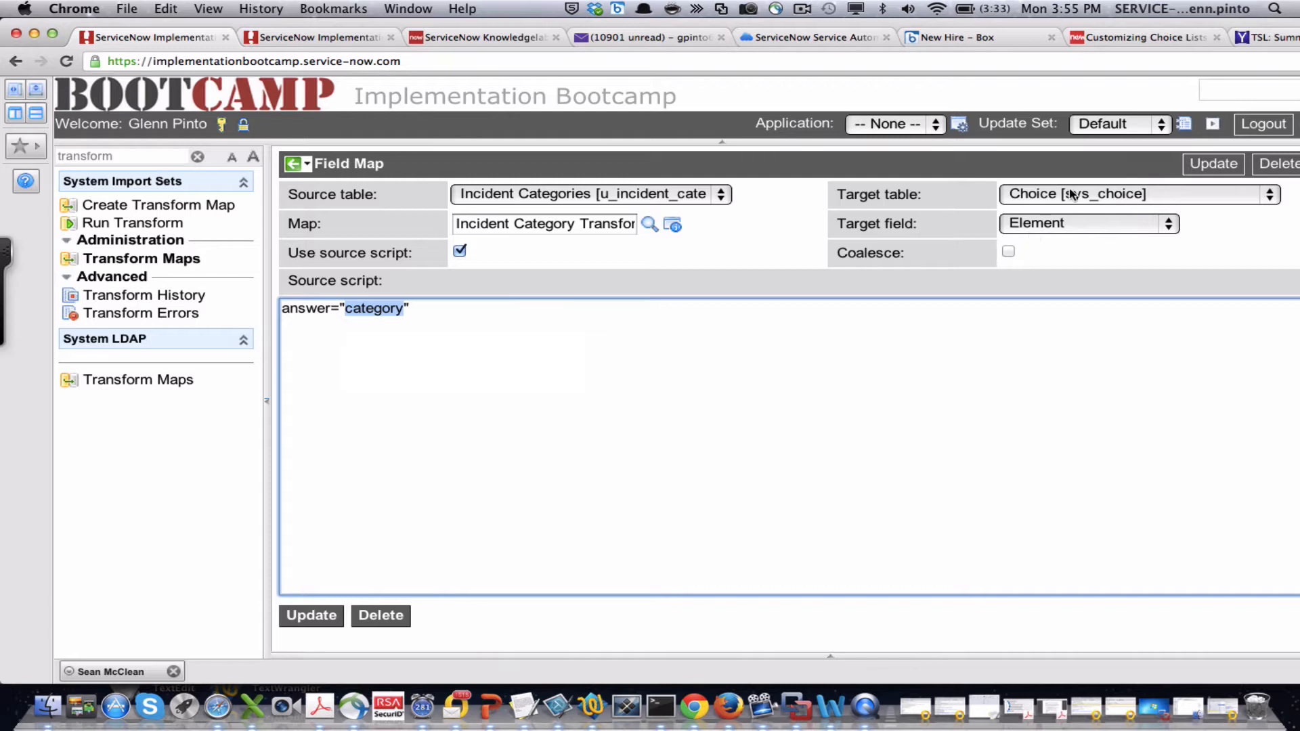
{"action": "left_click", "coordinate": [293, 164]}
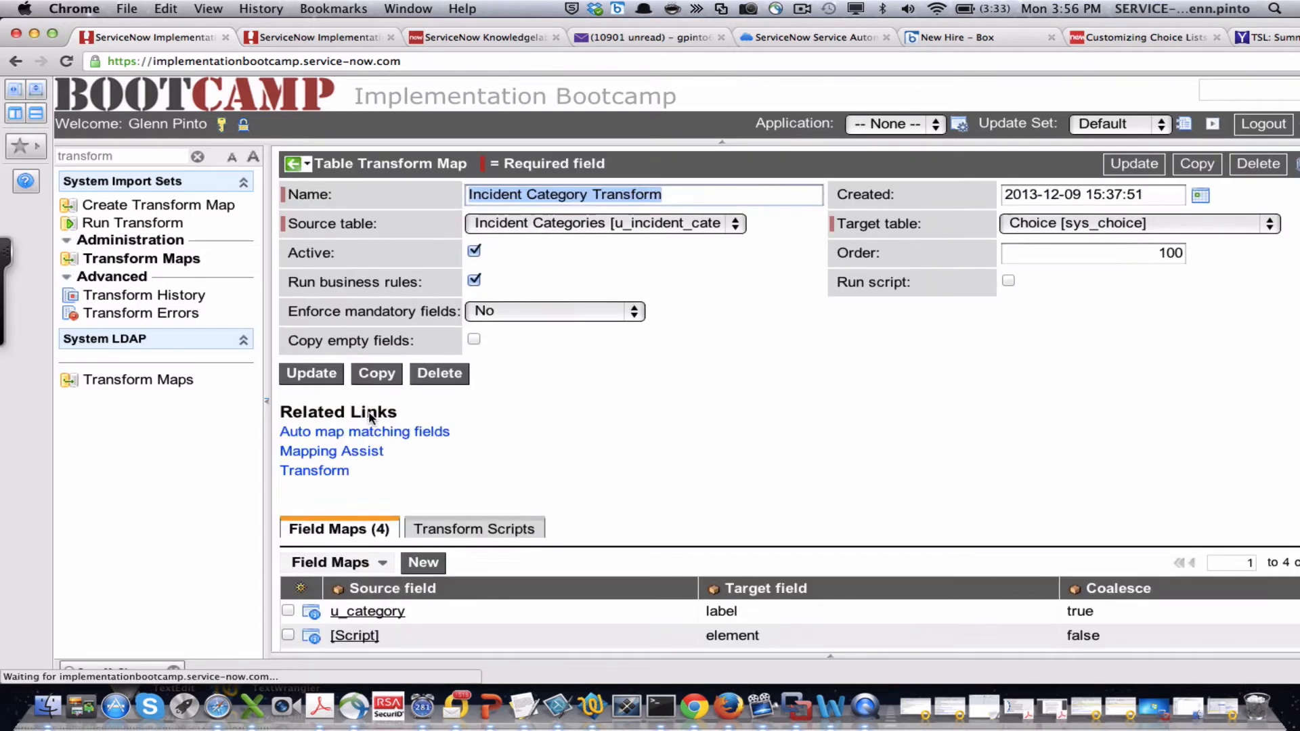
{"action": "scroll", "coordinate": [362, 508], "scroll_direction": "down", "scroll_amount": 3}
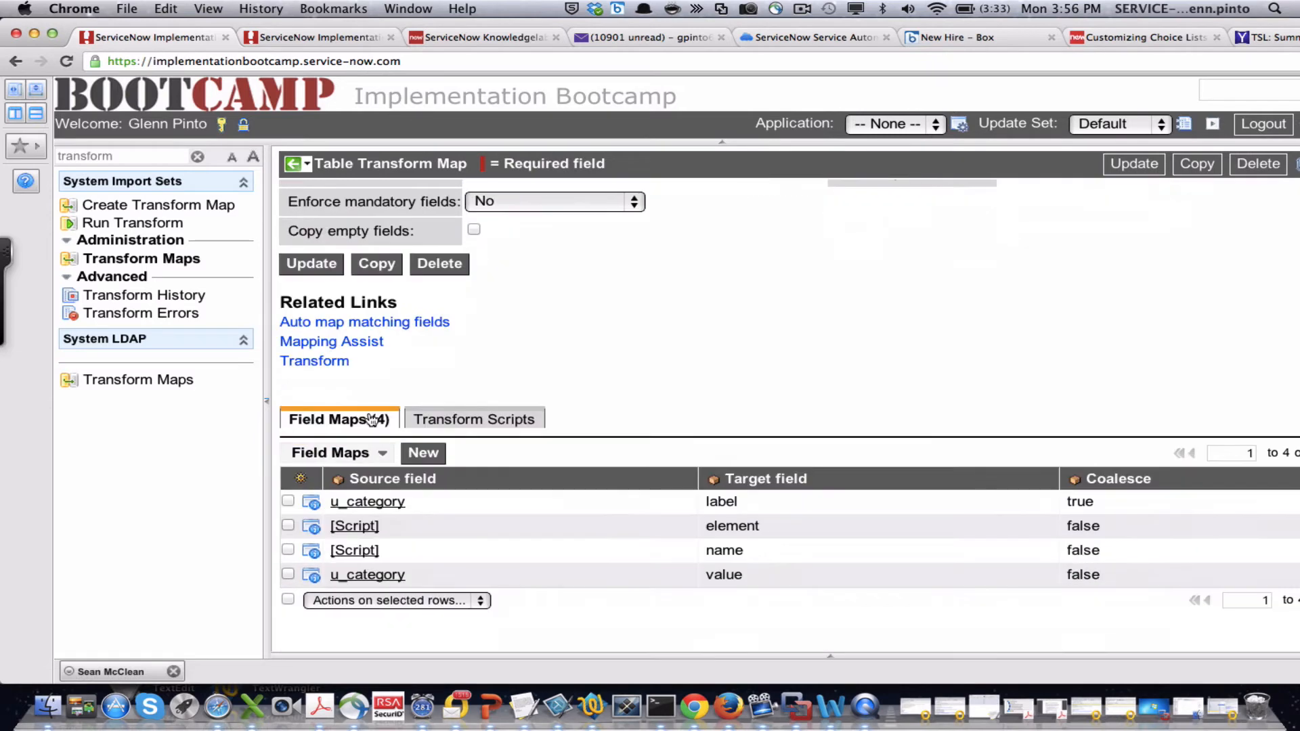
- Examine the source script mapped to the name field of Incident Category Transform and return to its field maps
{"action": "left_click", "coordinate": [357, 557]}
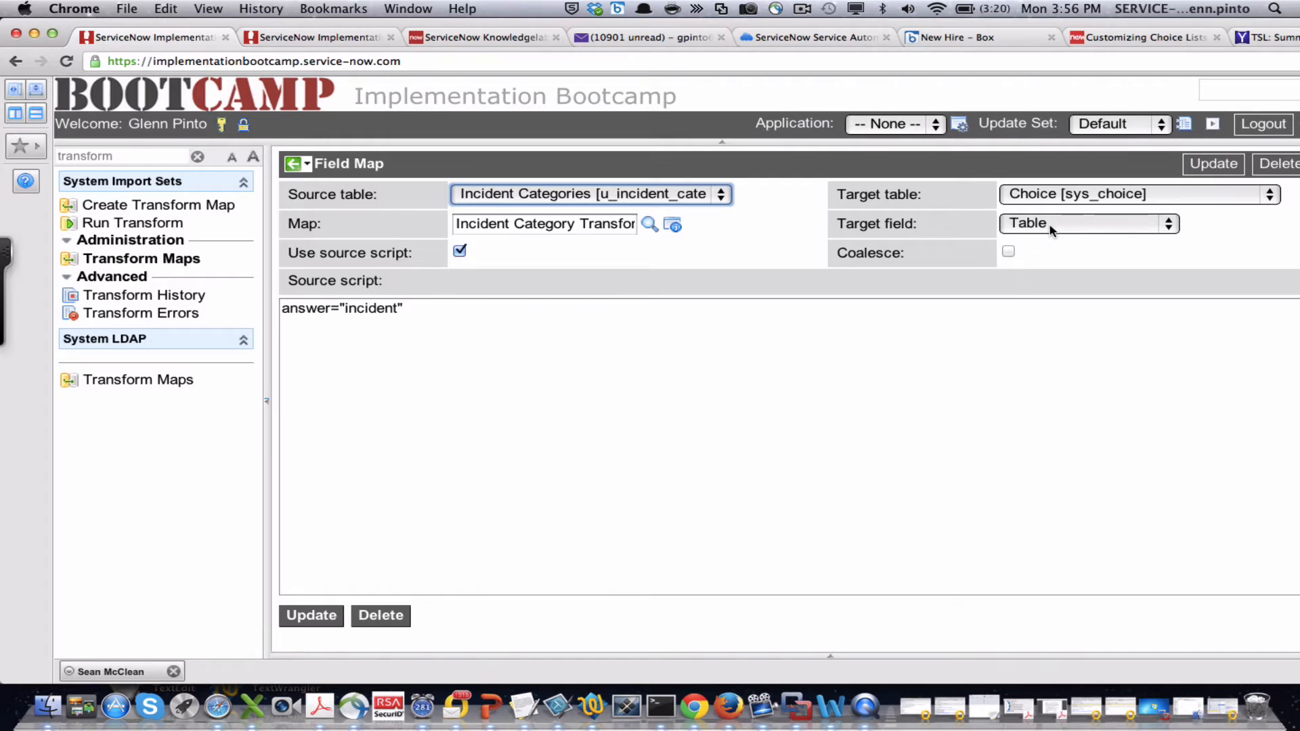
{"action": "double_click", "coordinate": [390, 308]}
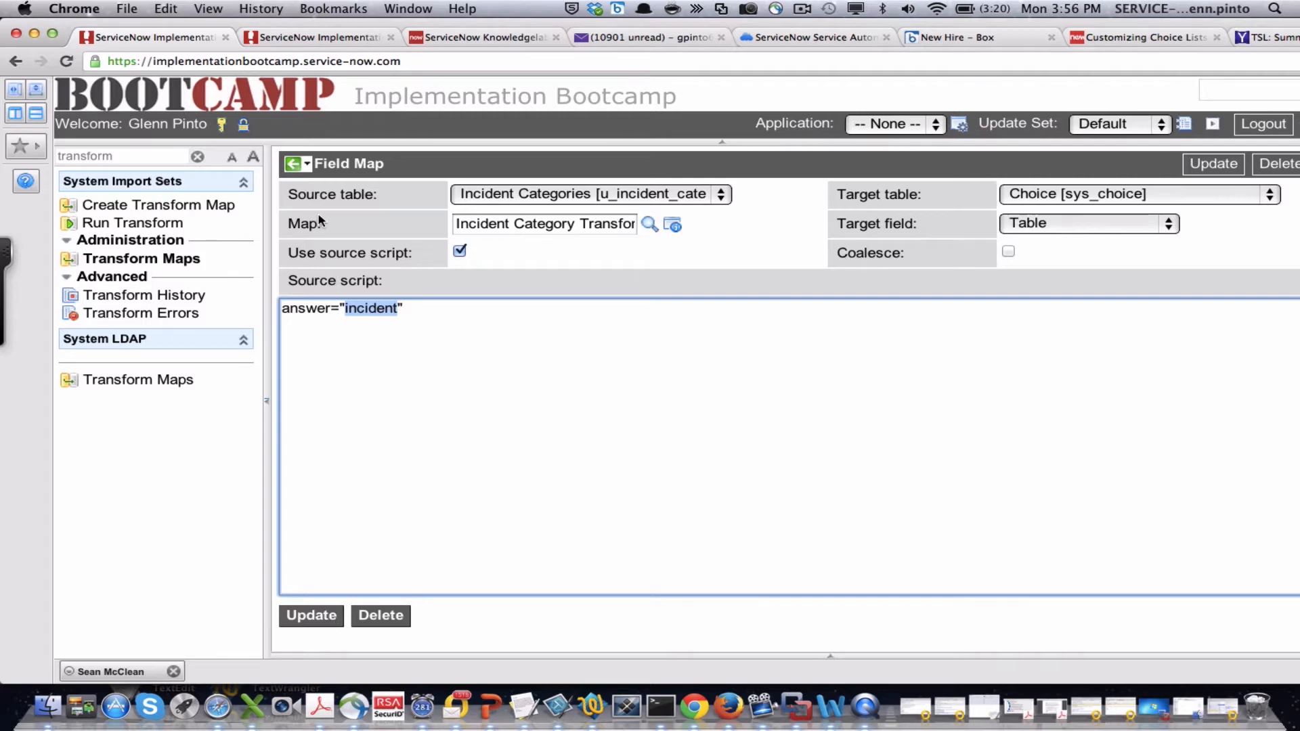
{"action": "left_click", "coordinate": [292, 164]}
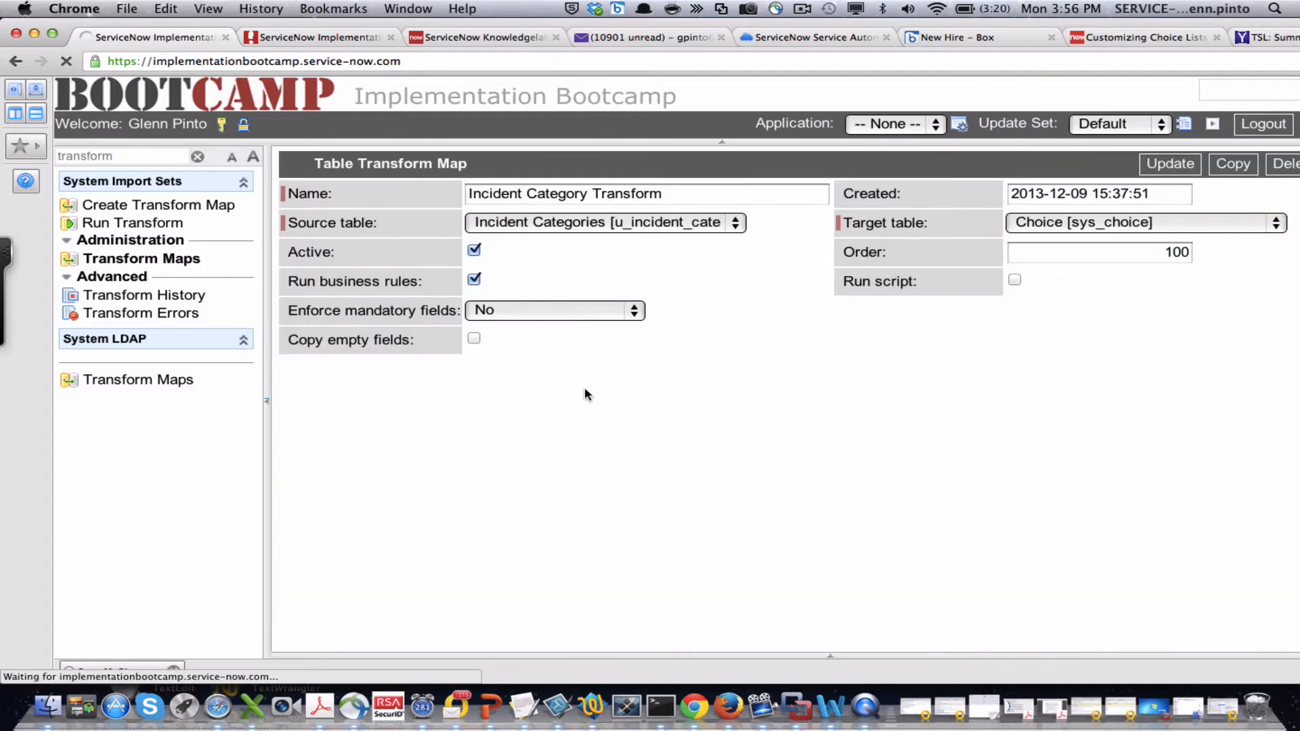
{"action": "scroll", "coordinate": [726, 472], "scroll_direction": "down", "scroll_amount": 3}
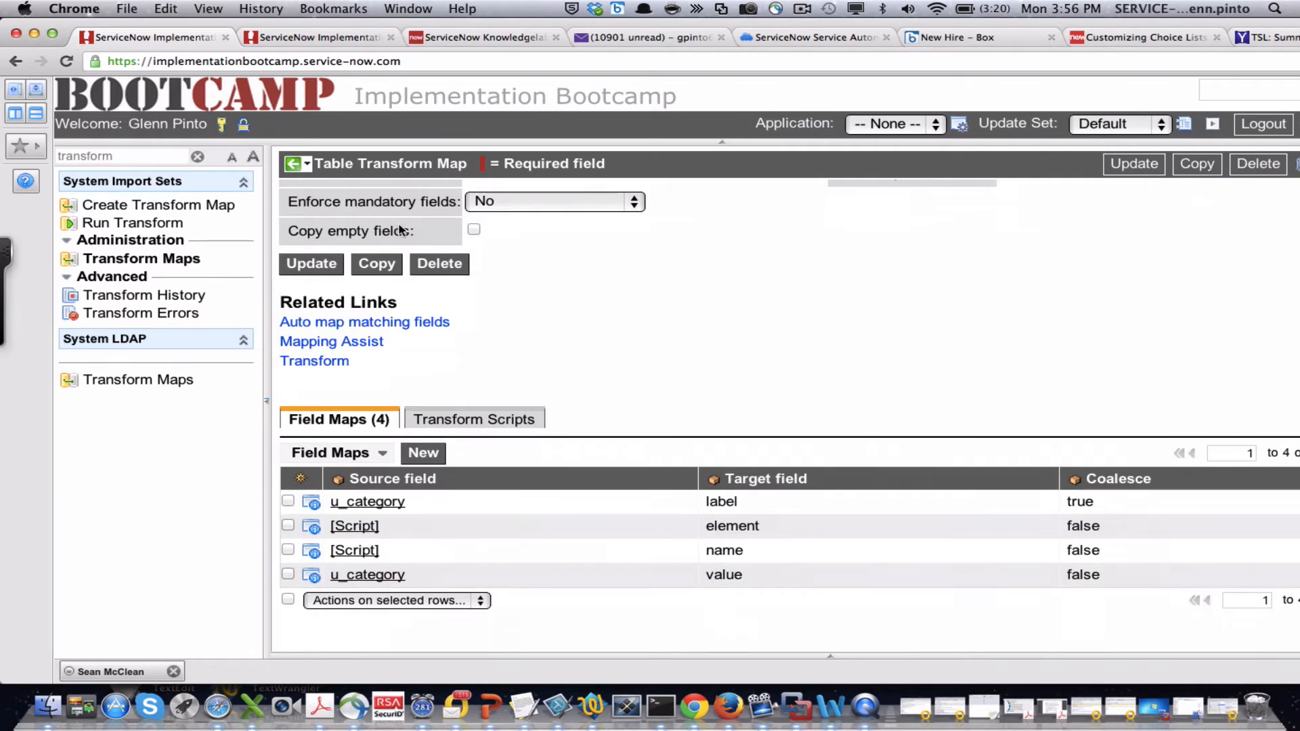
- Open the Incident Sub Category transform map and inspect its field map from u_subcategory to label
{"action": "left_click", "coordinate": [177, 260]}
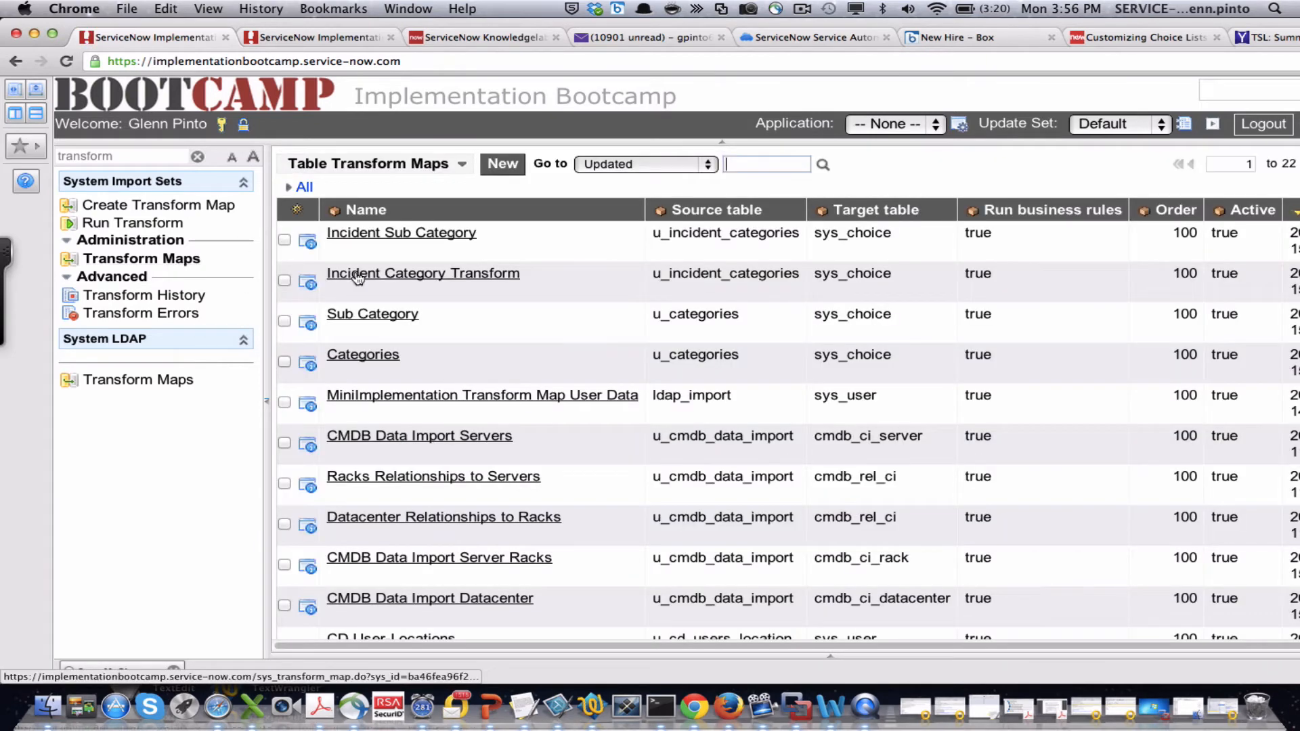
{"action": "left_click", "coordinate": [388, 234]}
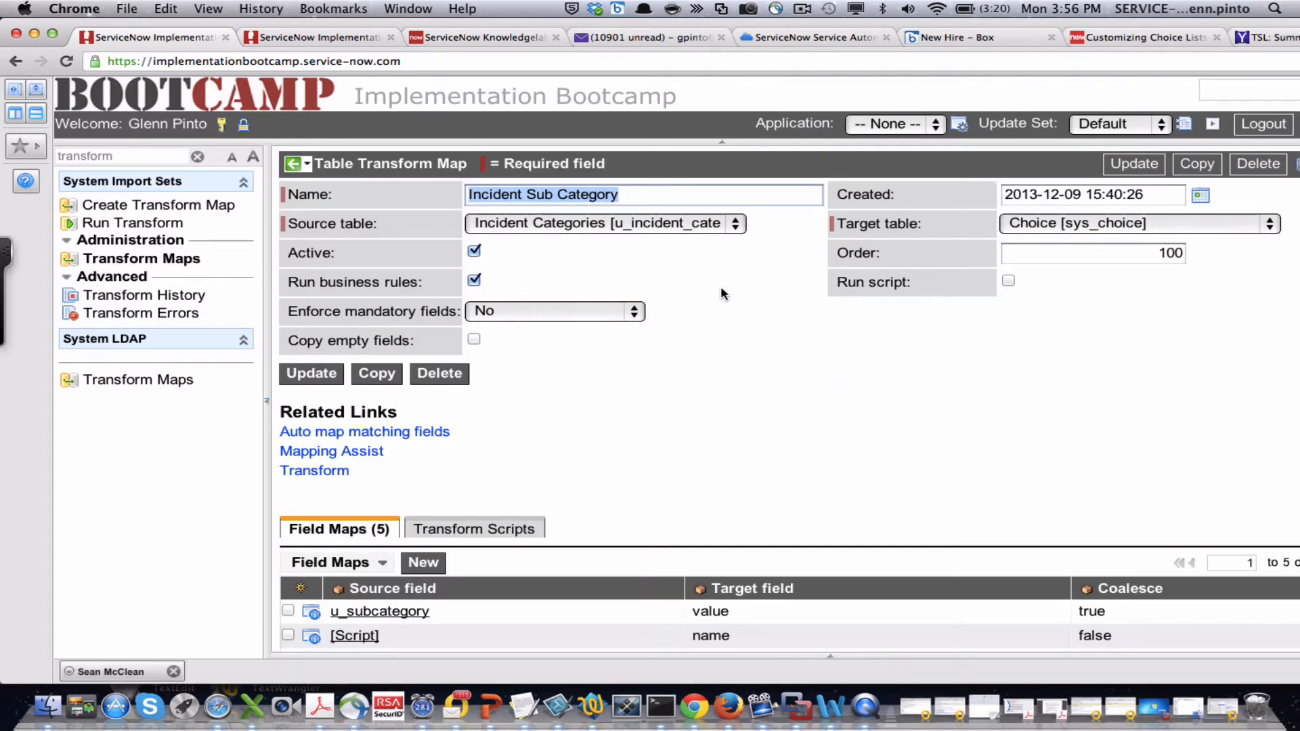
{"action": "scroll", "coordinate": [717, 345], "scroll_direction": "down", "scroll_amount": 3}
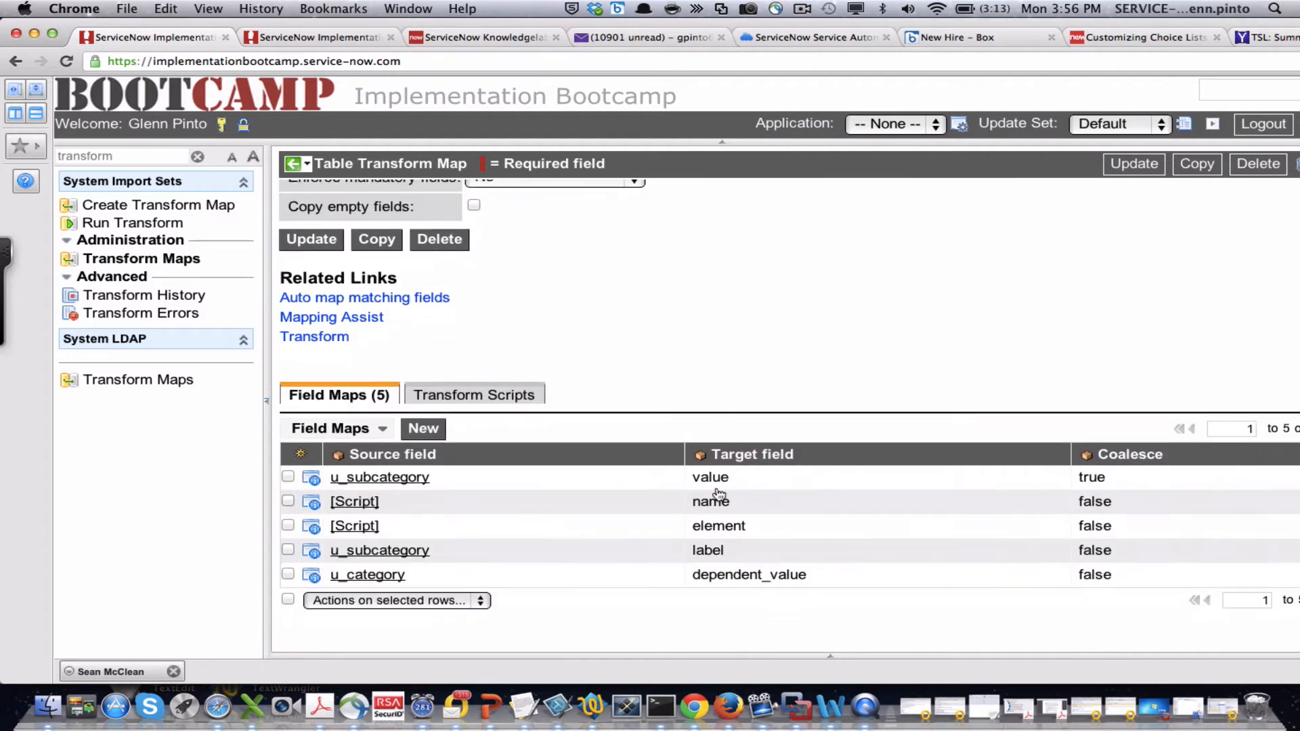
{"action": "left_click", "coordinate": [388, 552]}
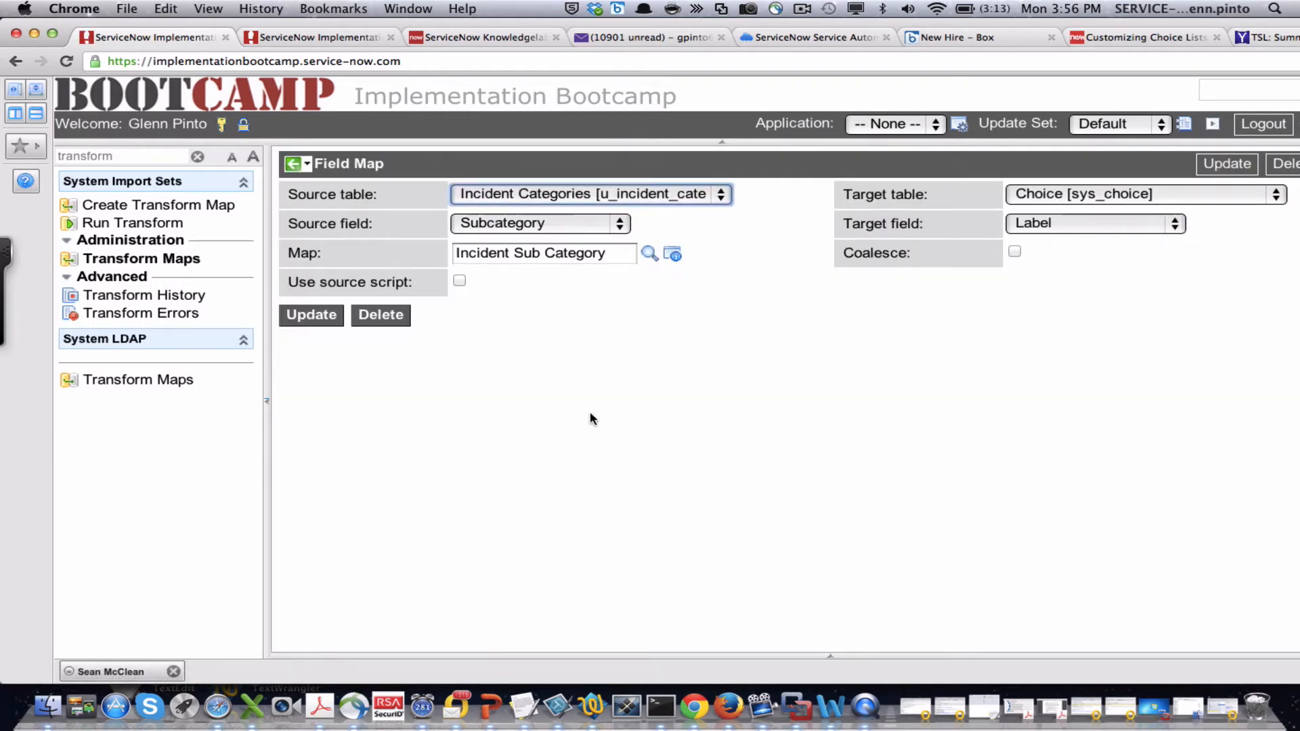
{"action": "left_click", "coordinate": [291, 164]}
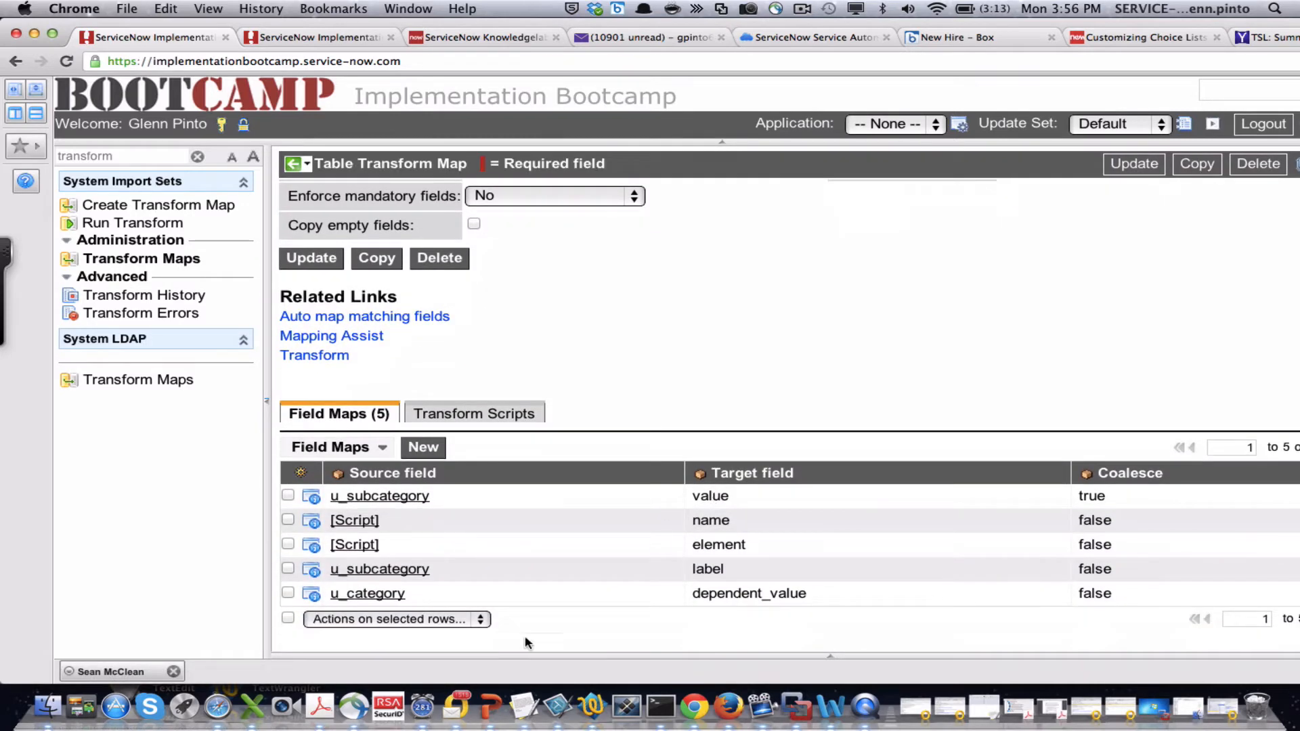
- Compare the Incident Sub Category map's target table and field maps with the Excel category and subcategory columns
{"action": "left_click", "coordinate": [252, 707]}
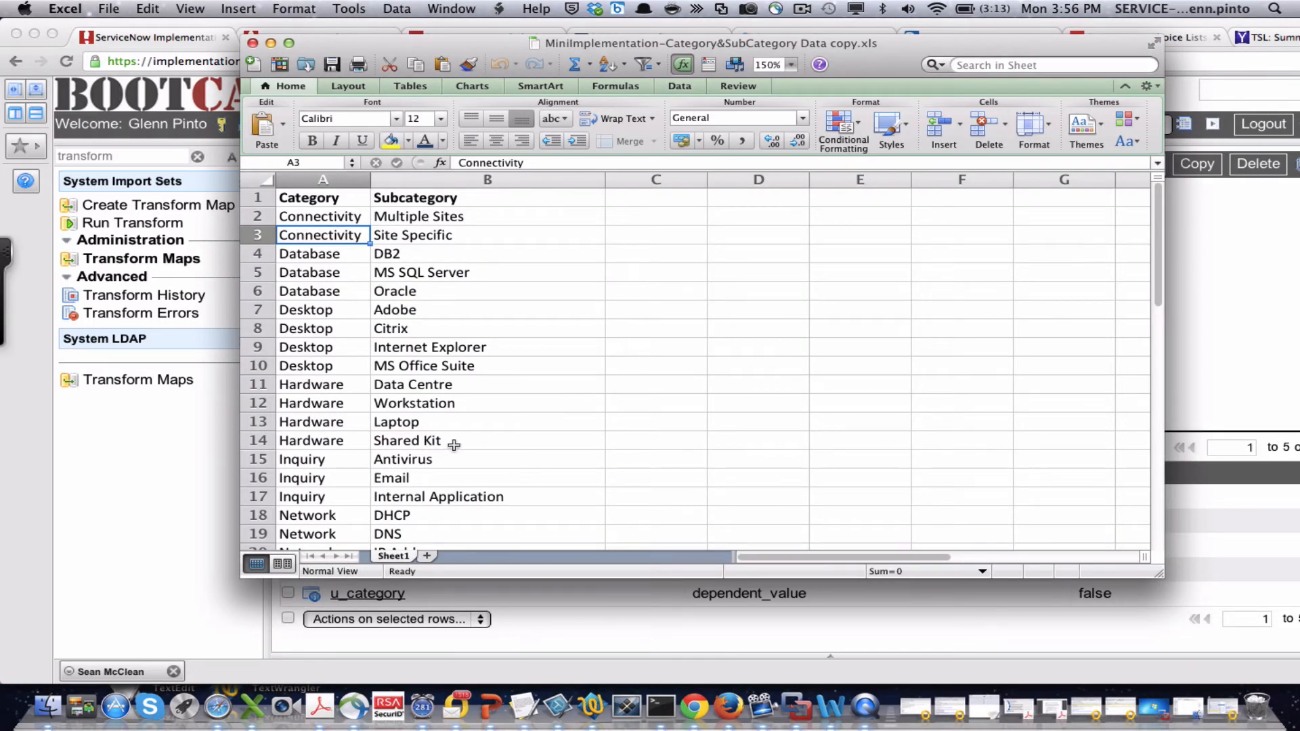
{"action": "left_click", "coordinate": [1198, 297]}
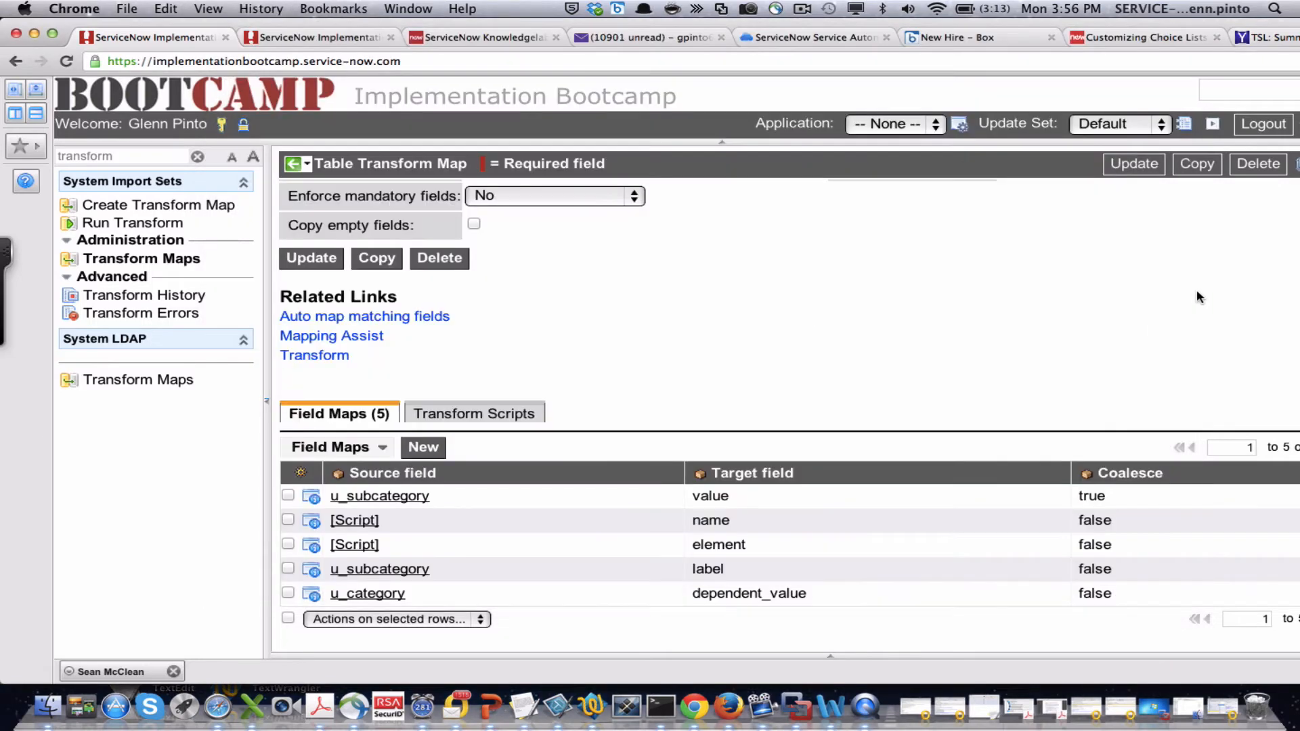
{"action": "scroll", "coordinate": [1002, 348], "scroll_direction": "up", "scroll_amount": 3}
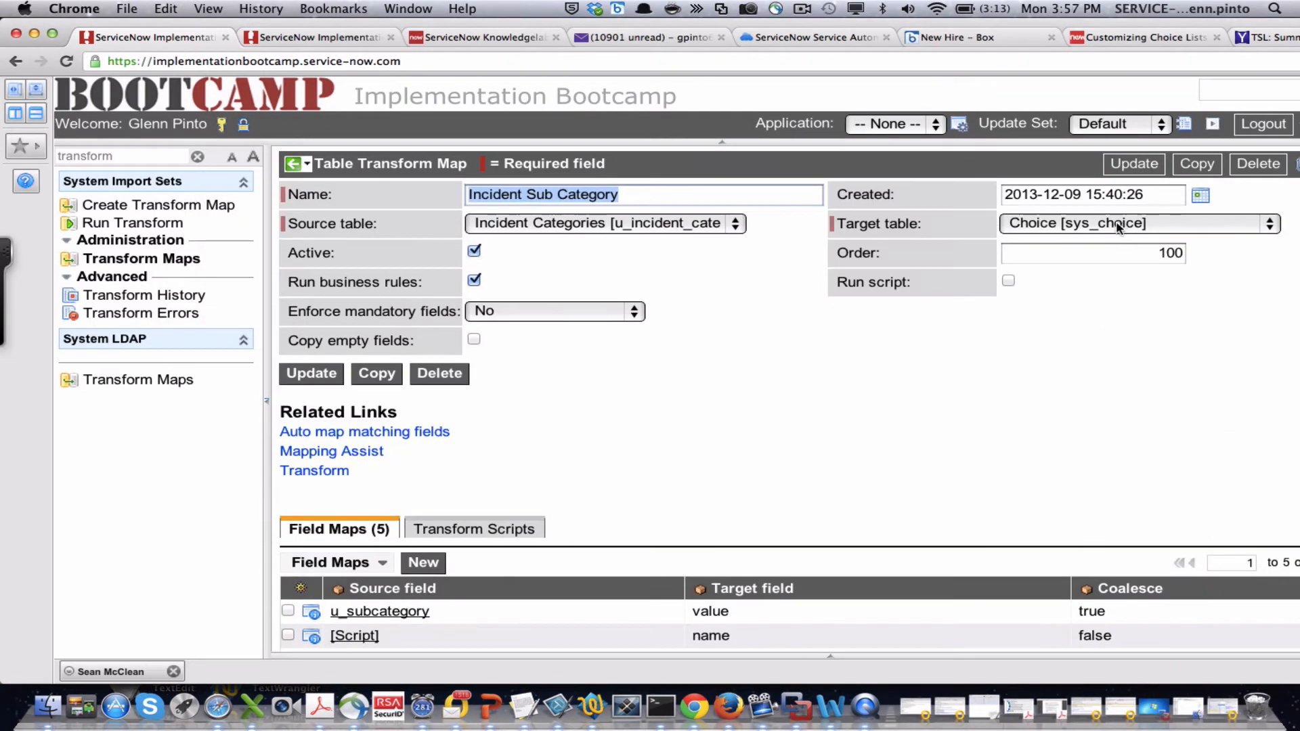
{"action": "scroll", "coordinate": [1019, 373], "scroll_direction": "down", "scroll_amount": 3}
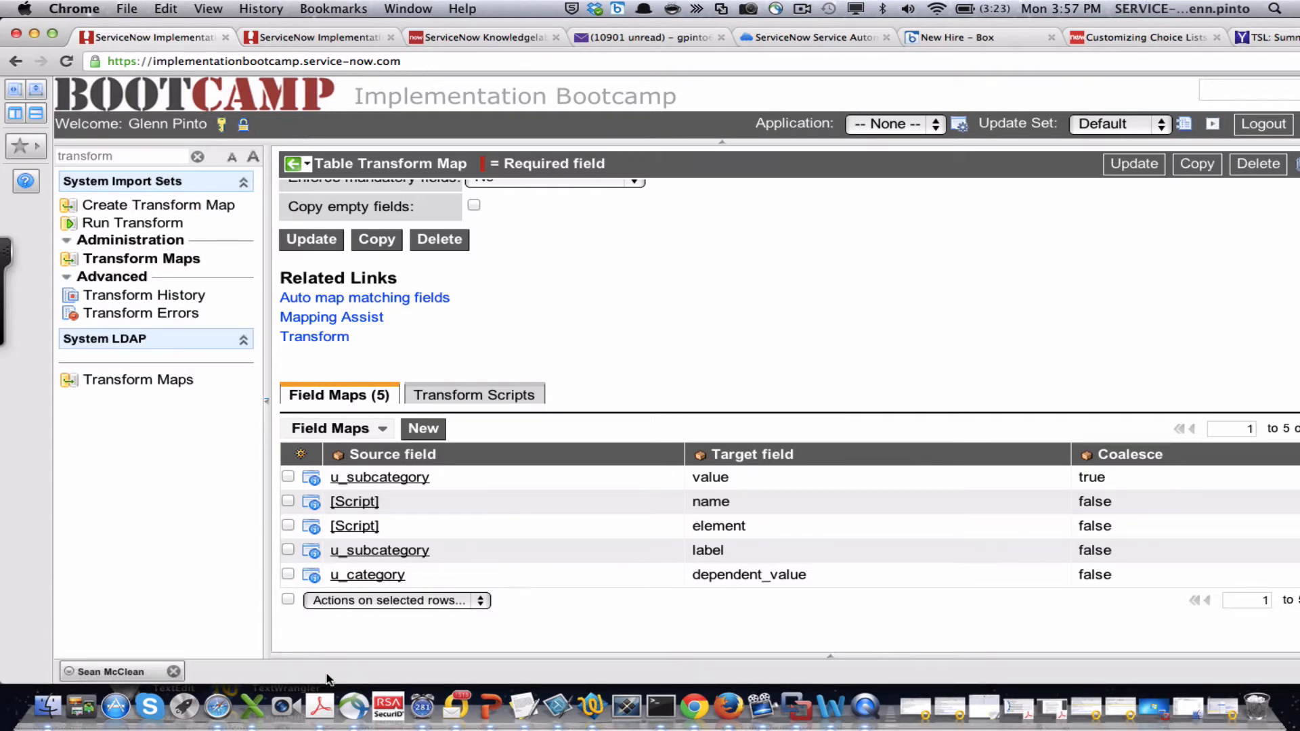
{"action": "left_click", "coordinate": [261, 705]}
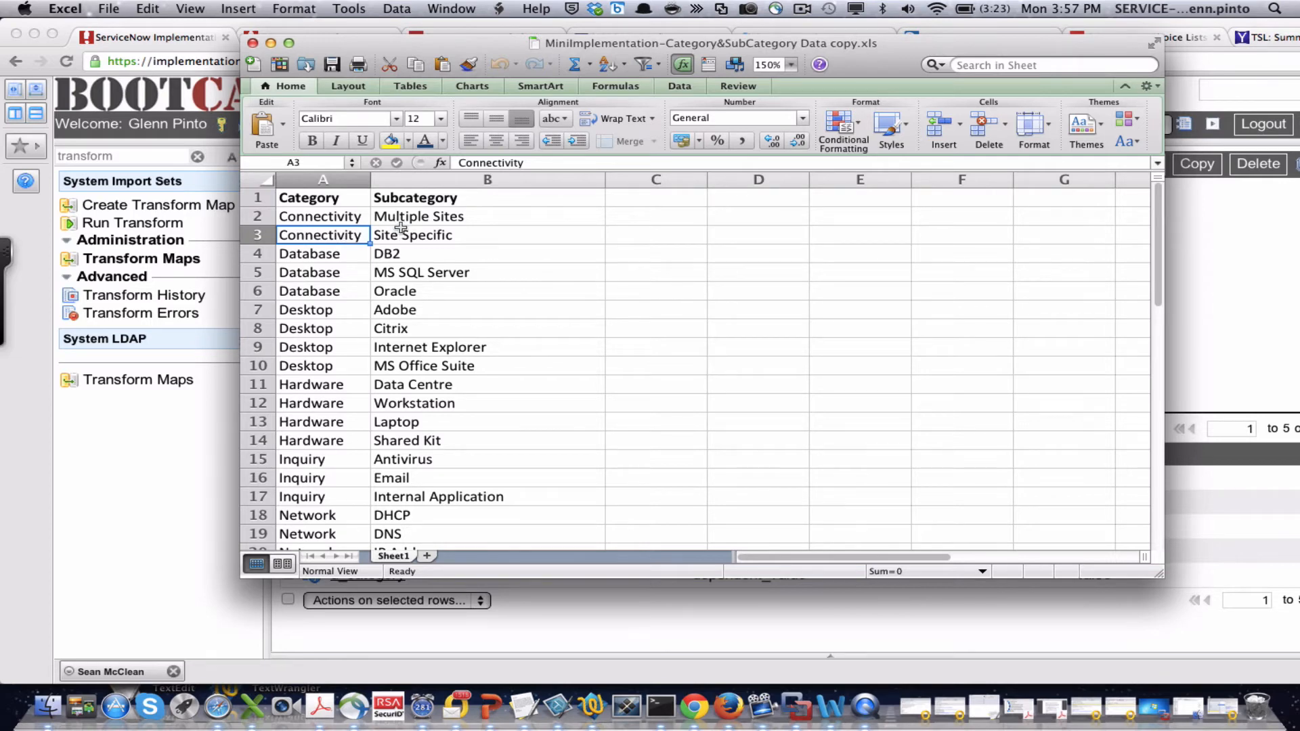
{"action": "left_click", "coordinate": [668, 628]}
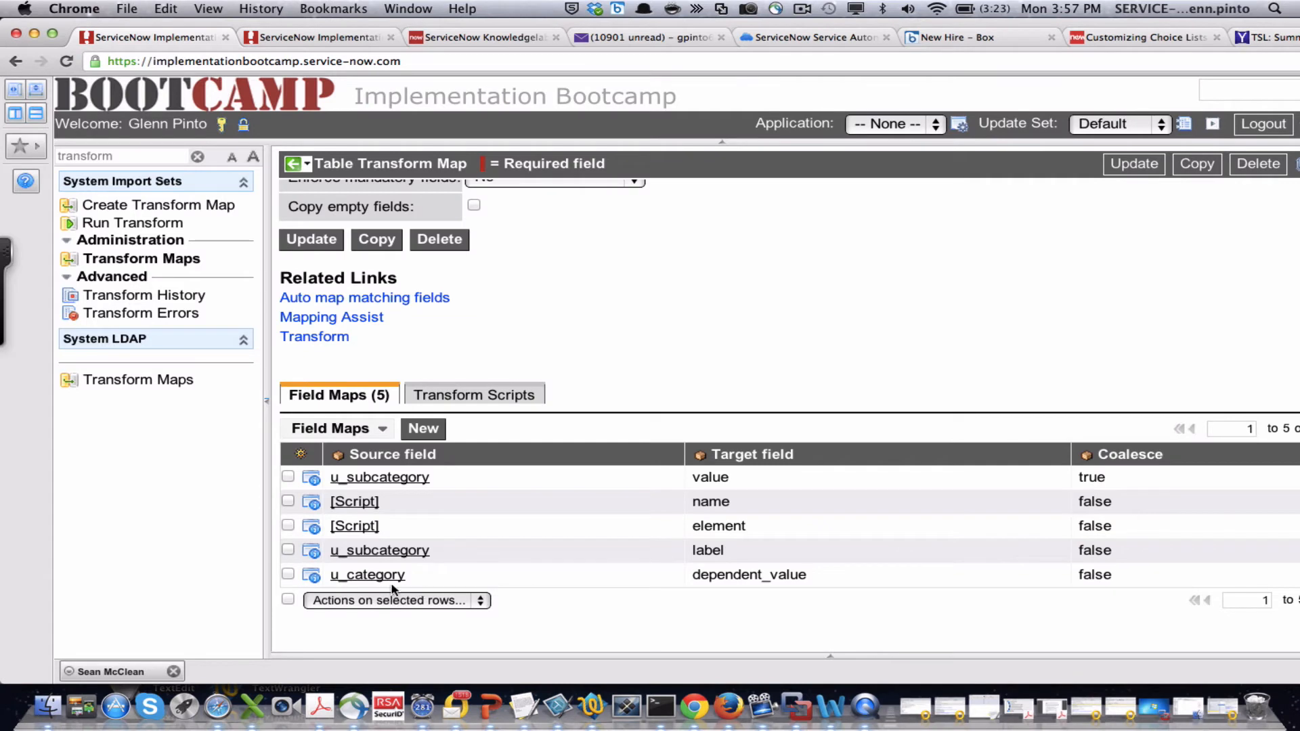
- Examine the source scripts mapped to the name and element fields of Incident Sub Category, checking the Excel columns
{"action": "left_click", "coordinate": [374, 504]}
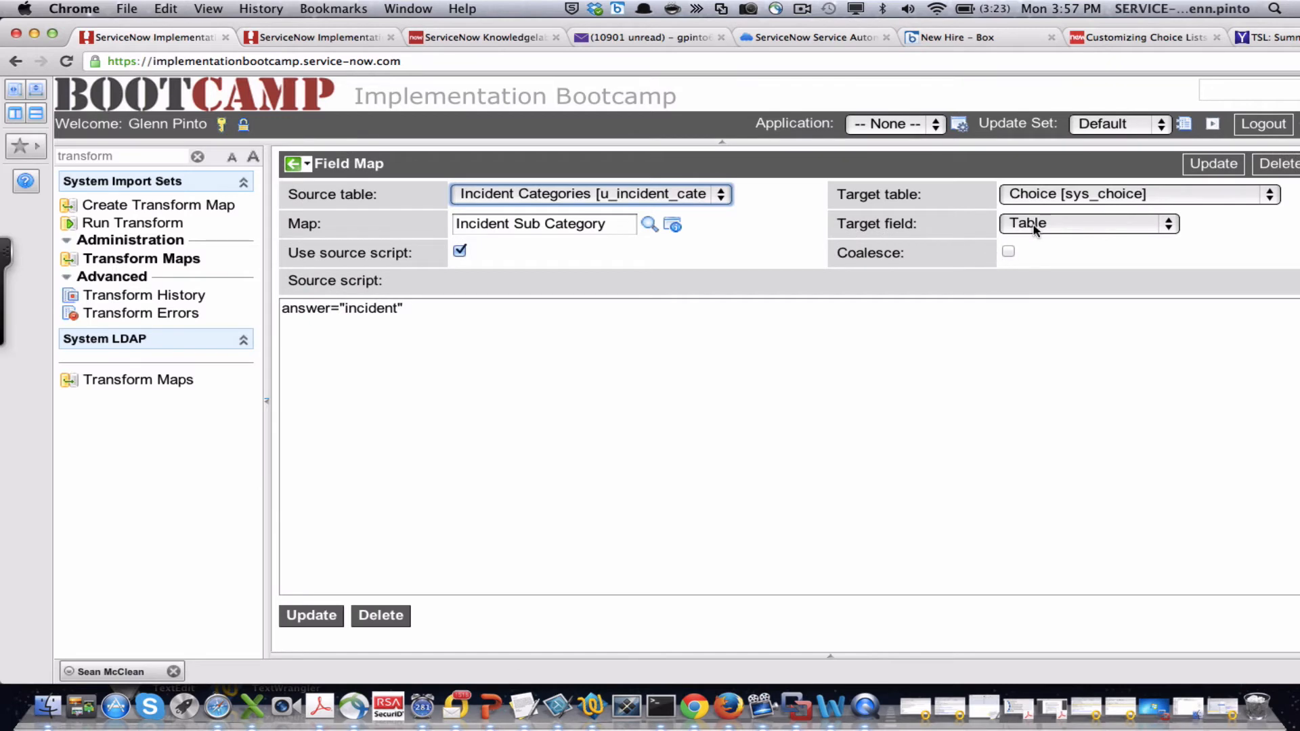
{"action": "double_click", "coordinate": [373, 308]}
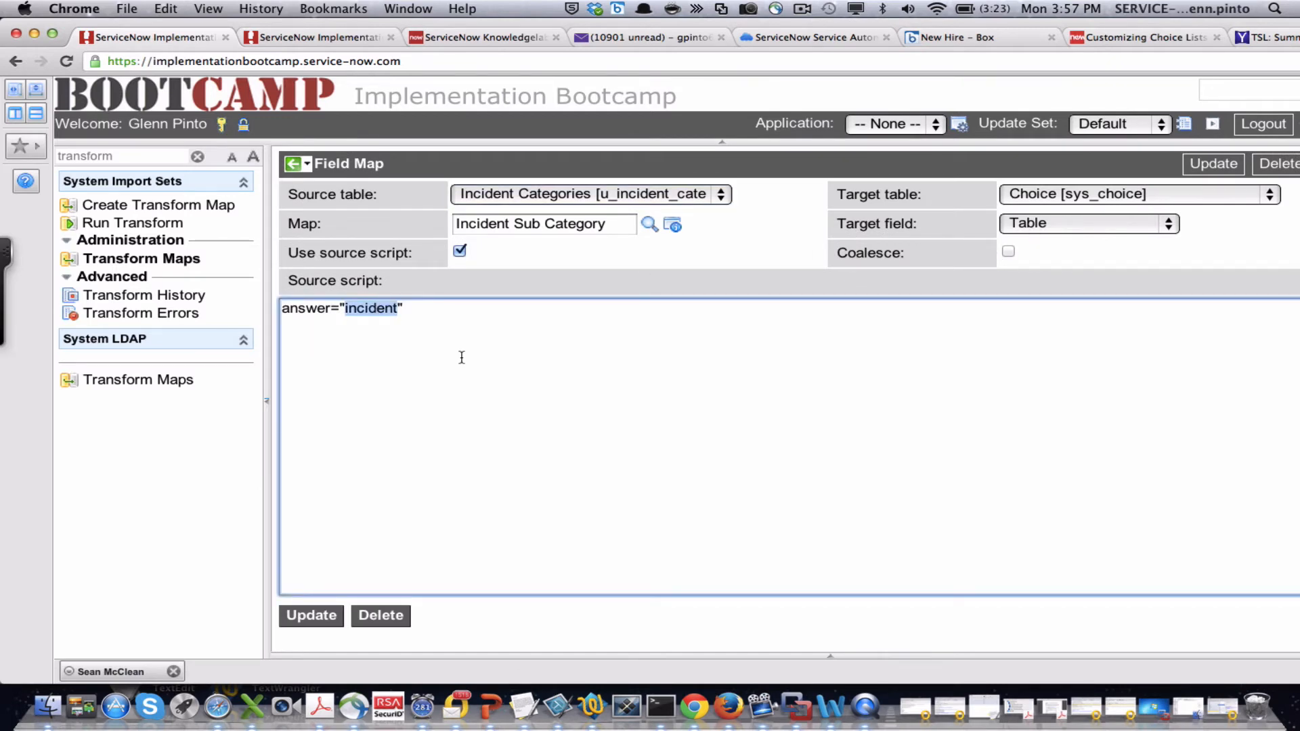
{"action": "left_click", "coordinate": [253, 707]}
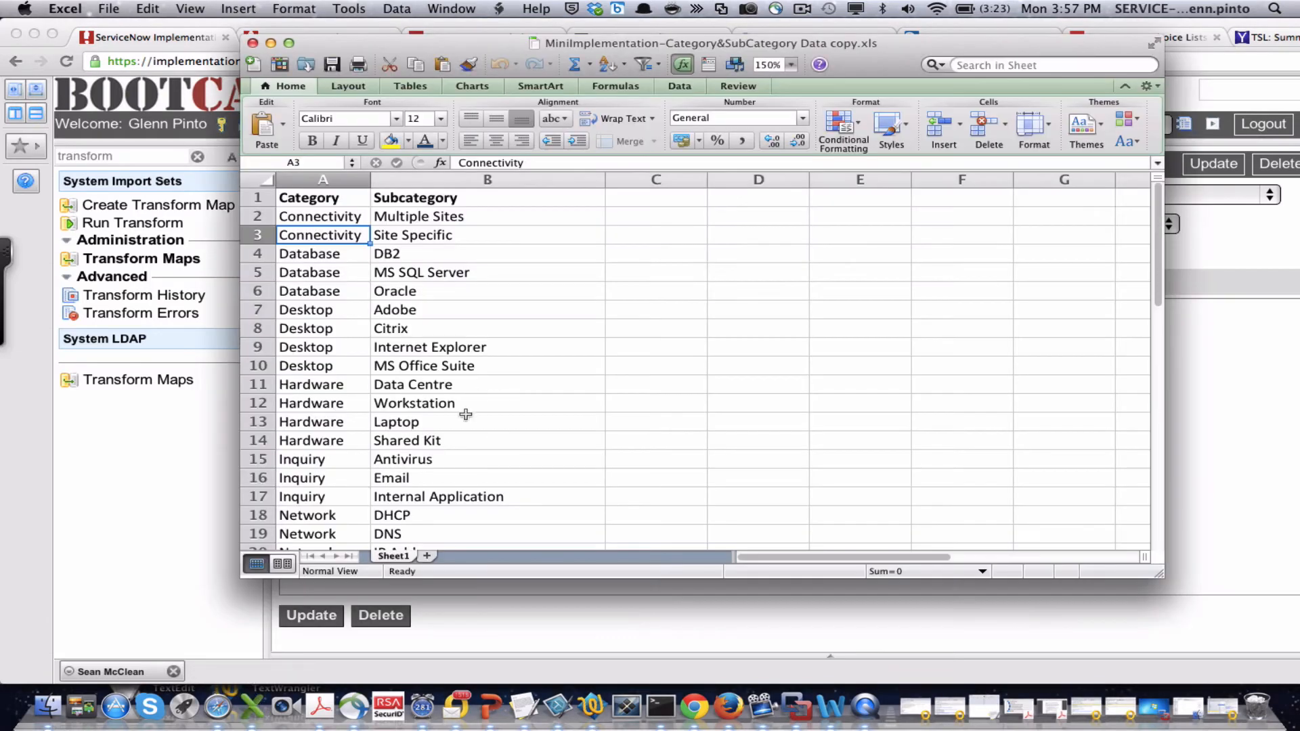
{"action": "left_click", "coordinate": [596, 606]}
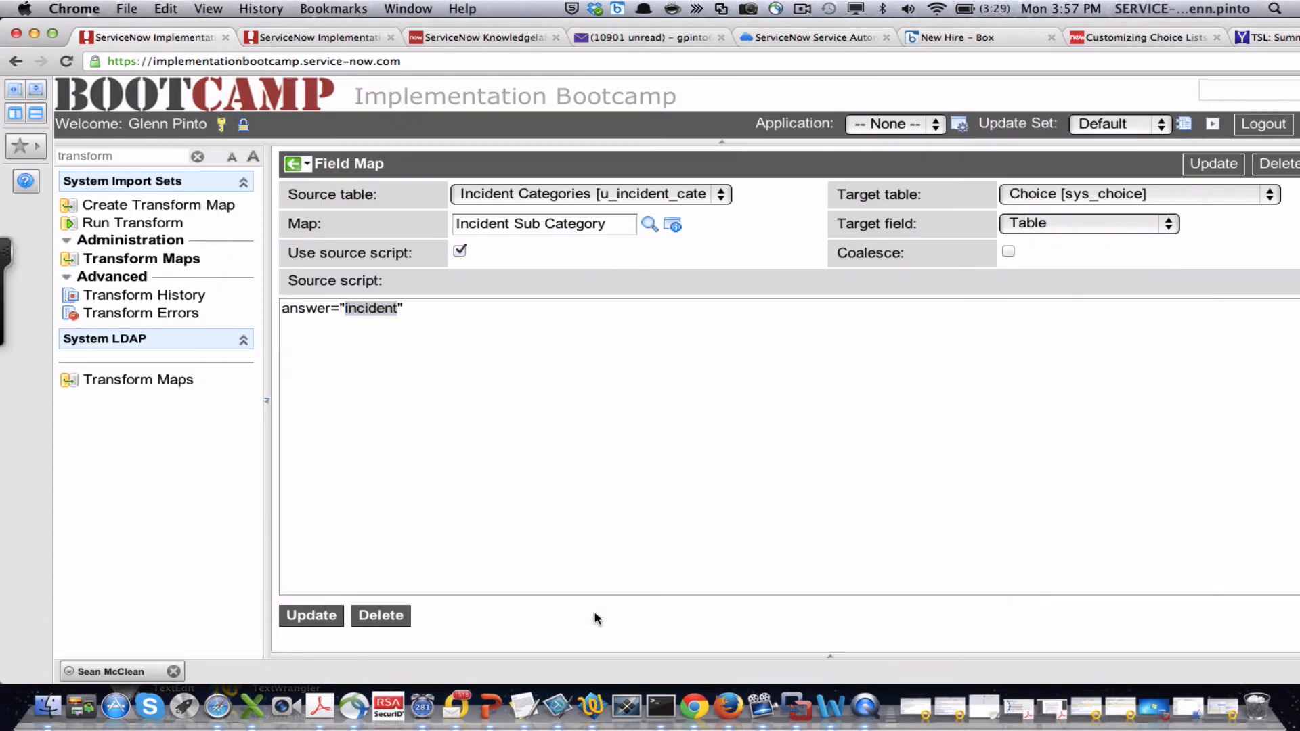
{"action": "left_click_drag", "start_coordinate": [425, 311], "coordinate": [304, 311]}
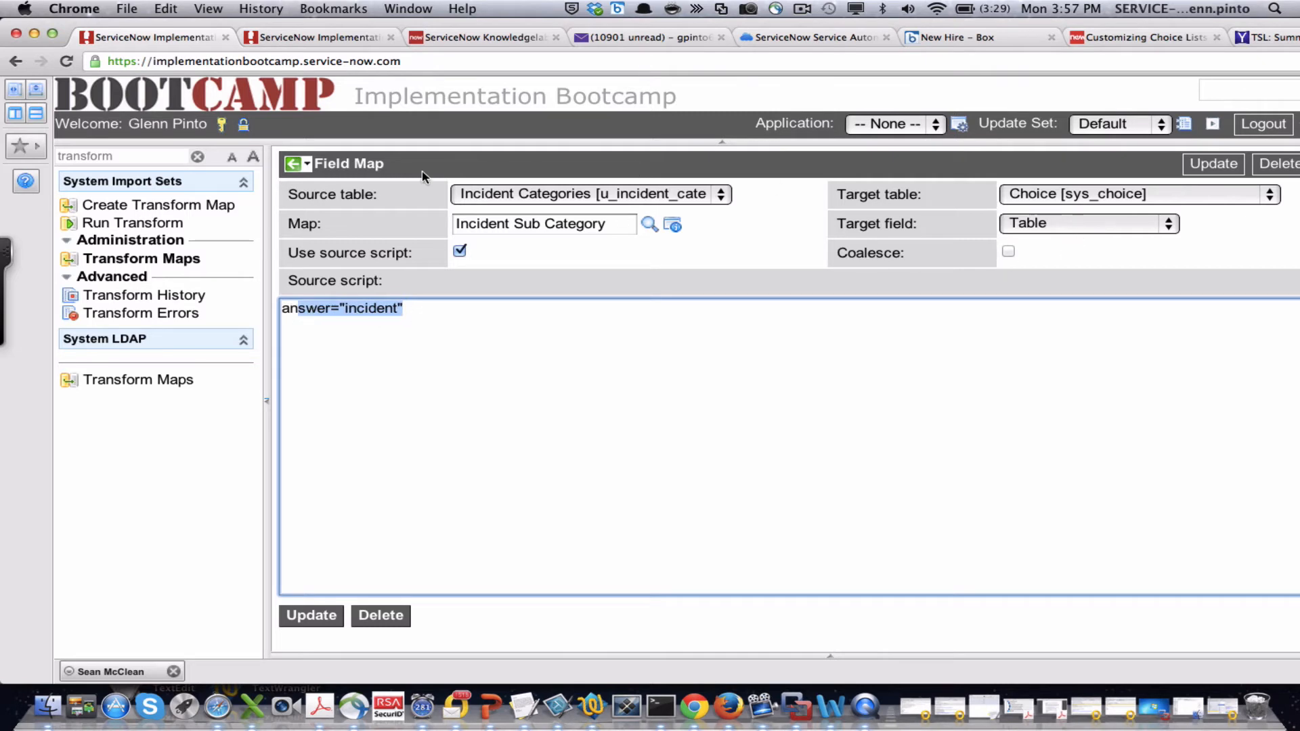
{"action": "left_click", "coordinate": [307, 163]}
{"action": "left_click", "coordinate": [291, 163]}
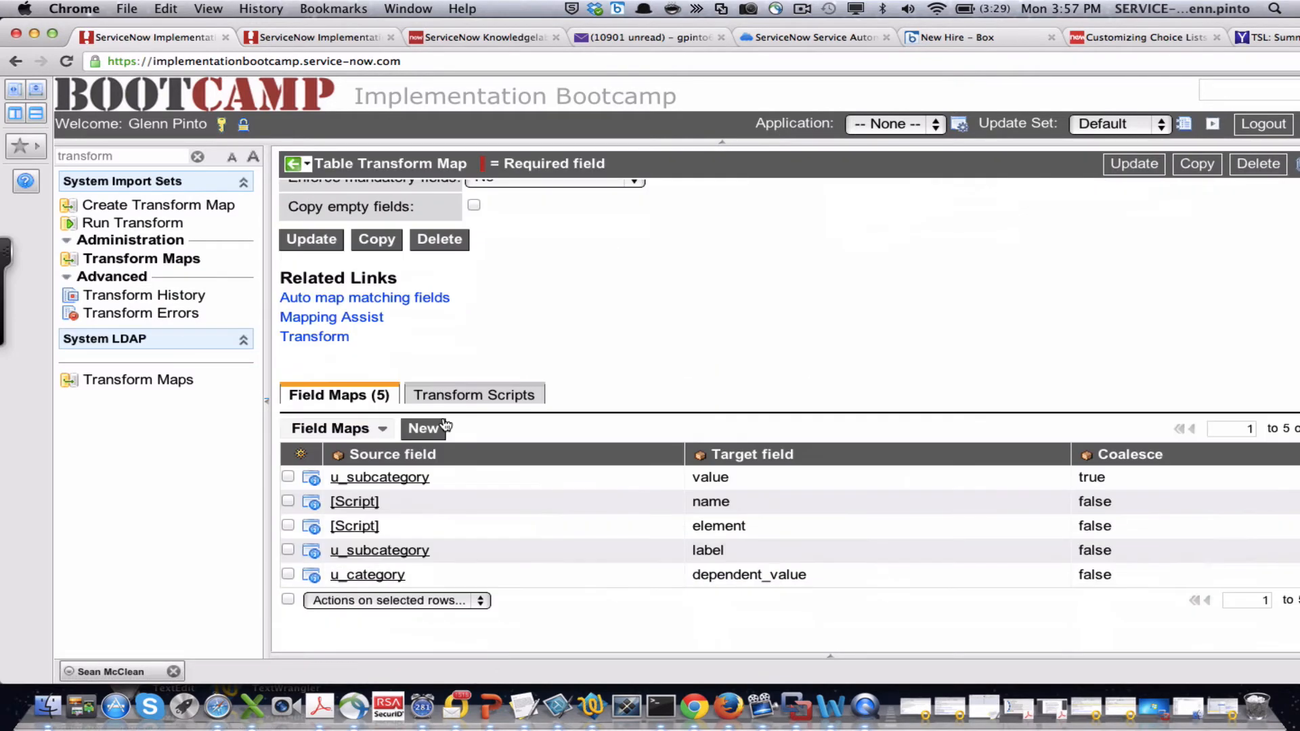
{"action": "left_click", "coordinate": [365, 527]}
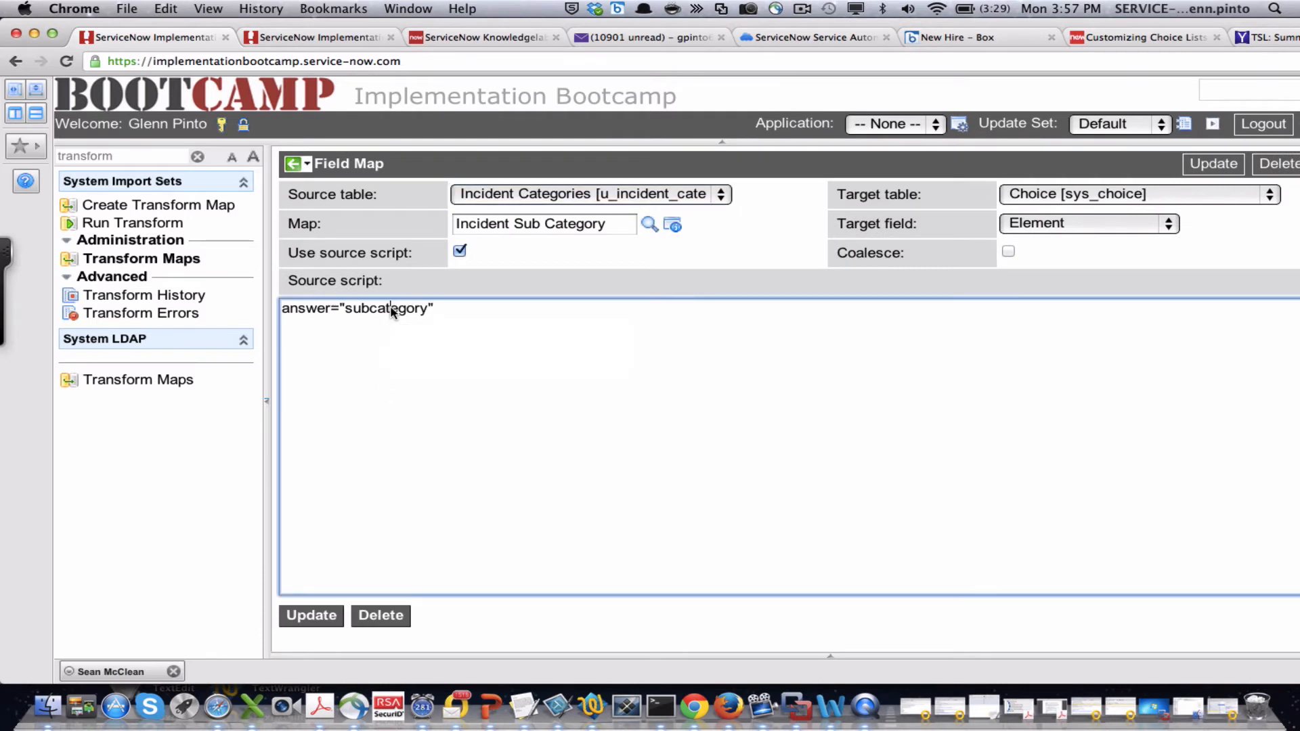
{"action": "double_click", "coordinate": [392, 312]}
- Find the Load Data module and open it after closing the category and subcategory Excel workbook
{"action": "left_click", "coordinate": [155, 156]}
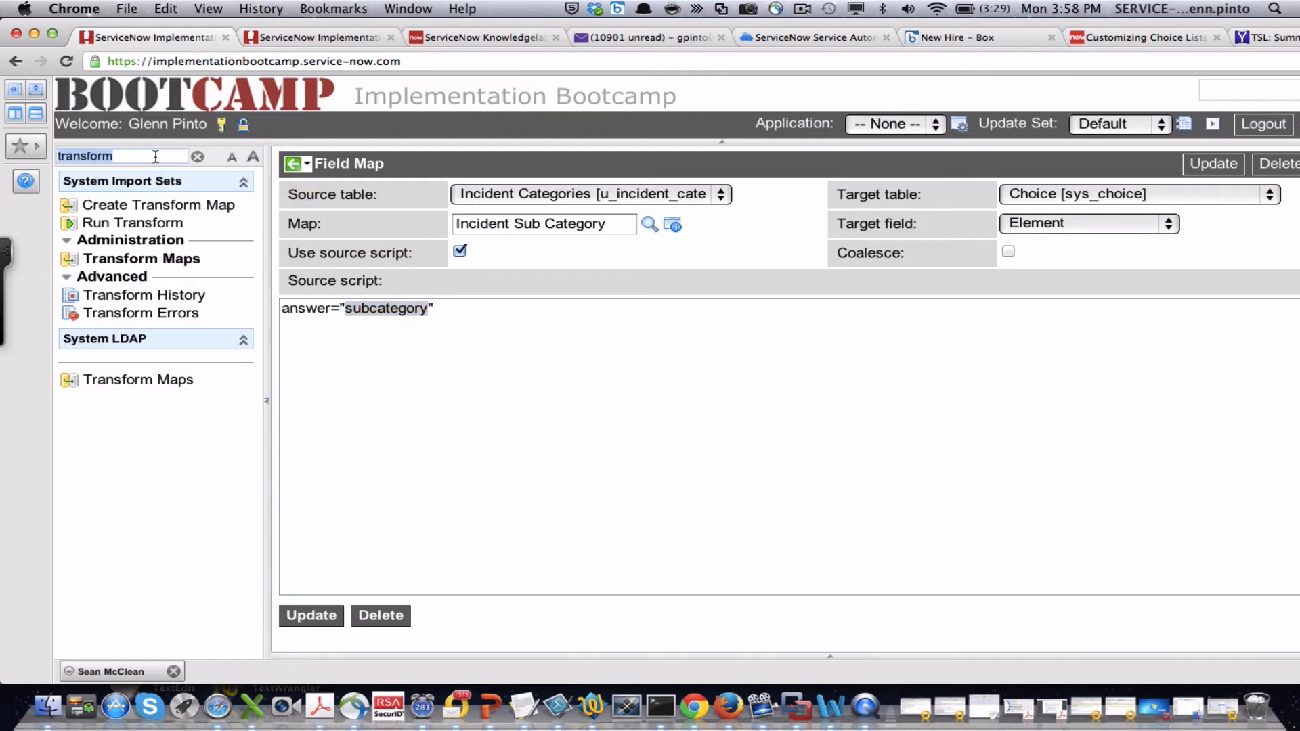
{"action": "type", "text": "load"}
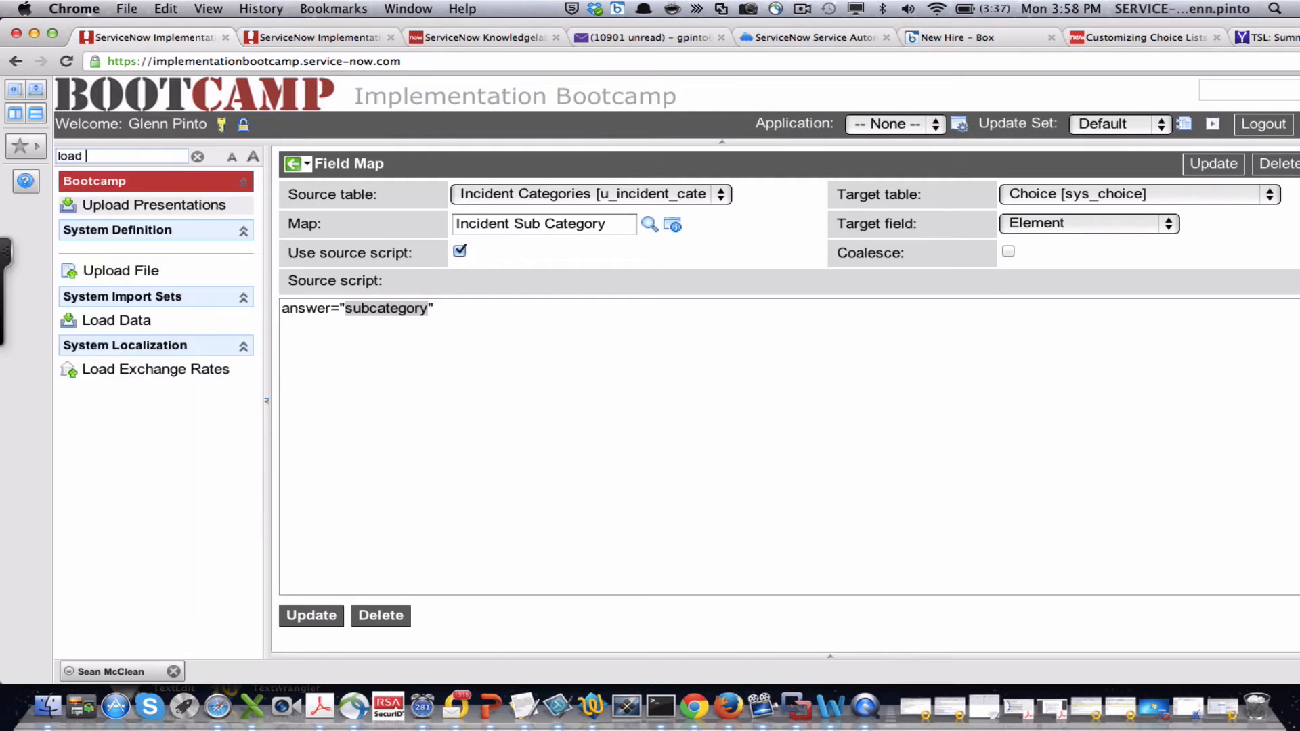
{"action": "type", "text": " data"}
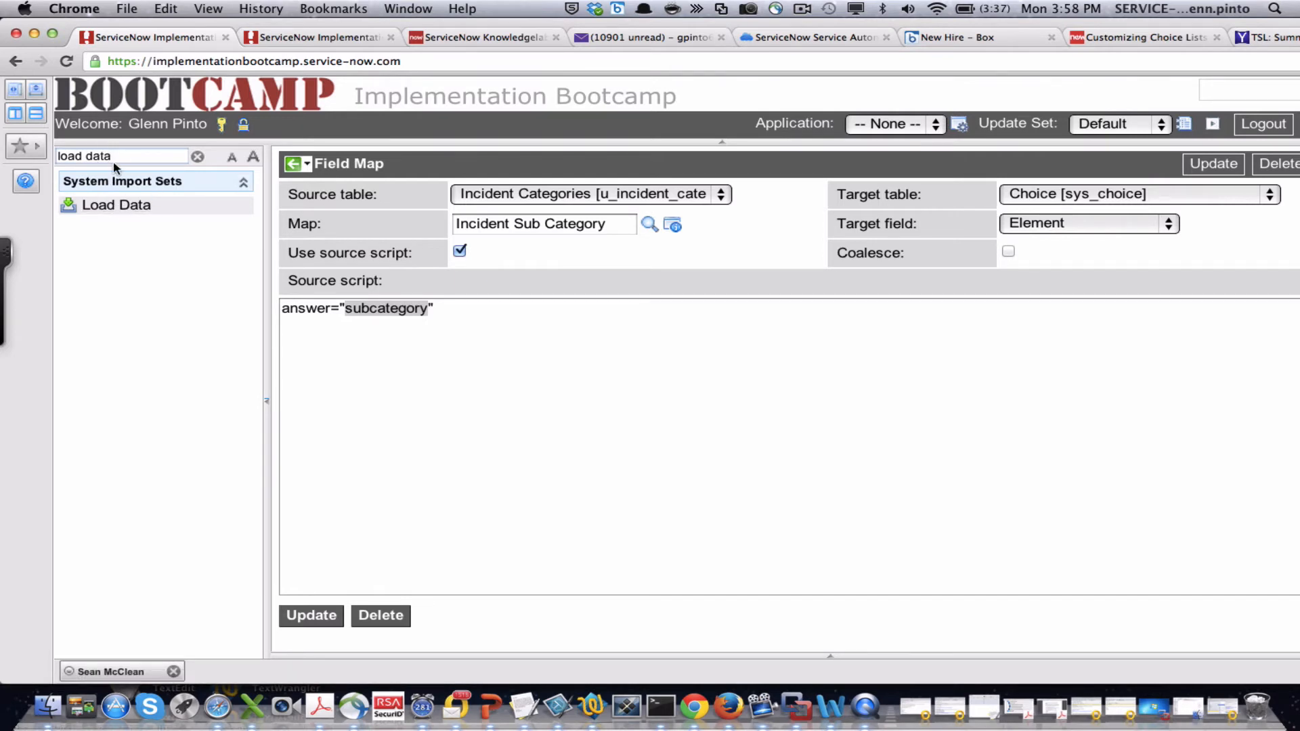
{"action": "left_click", "coordinate": [253, 707]}
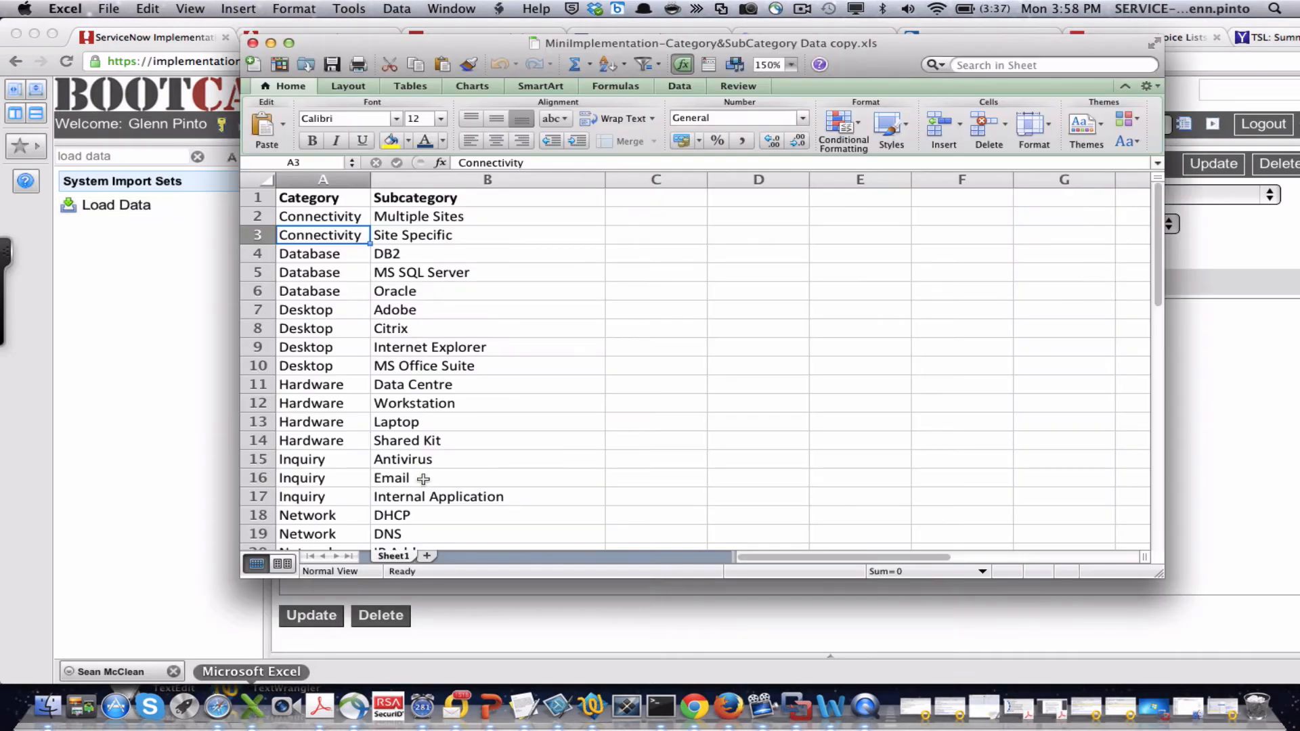
{"action": "left_click", "coordinate": [252, 43]}
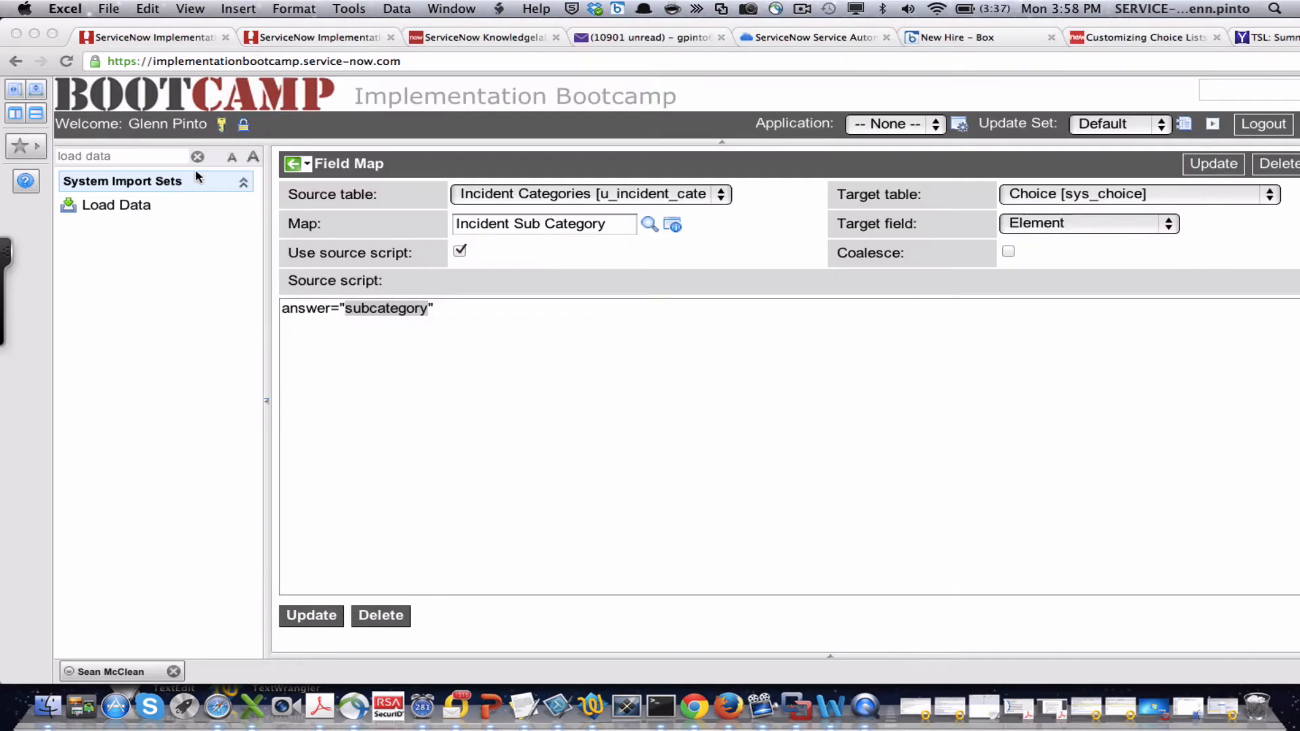
{"action": "left_click", "coordinate": [113, 208]}
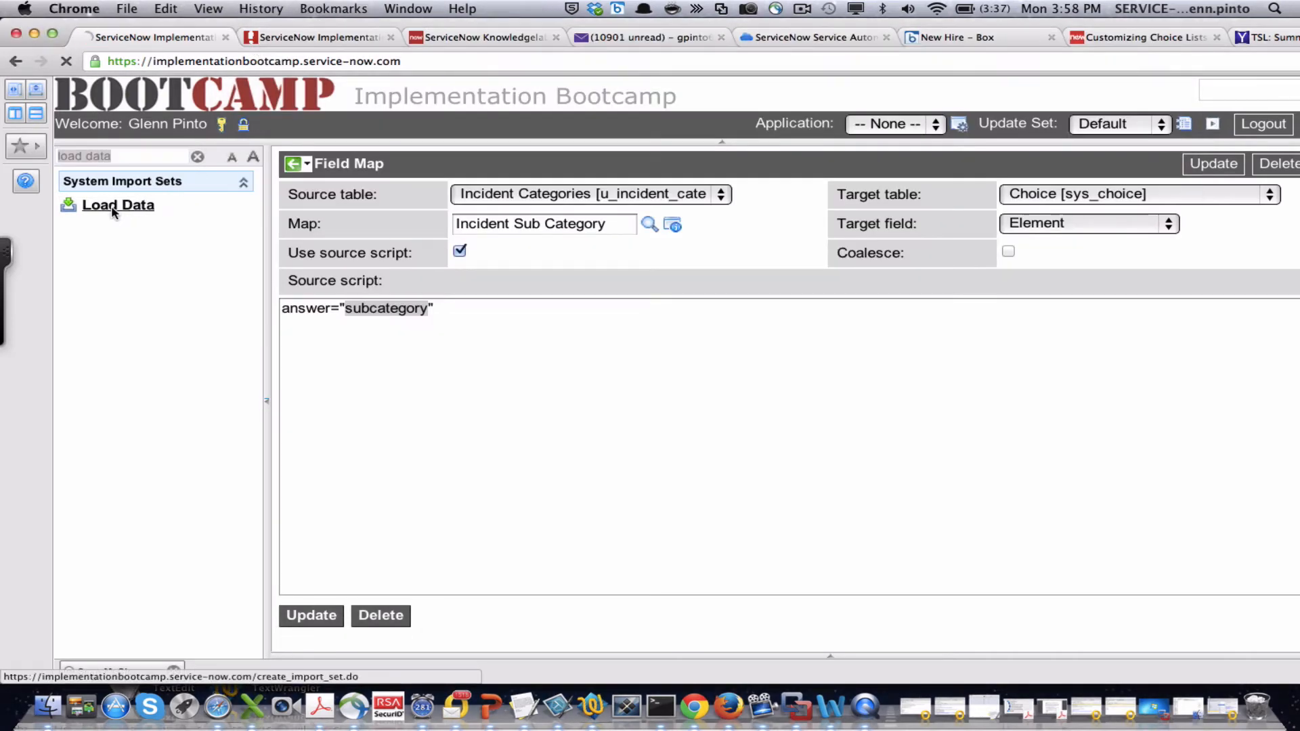
- Label the new import set table CategoryImport
{"action": "left_click", "coordinate": [492, 225]}
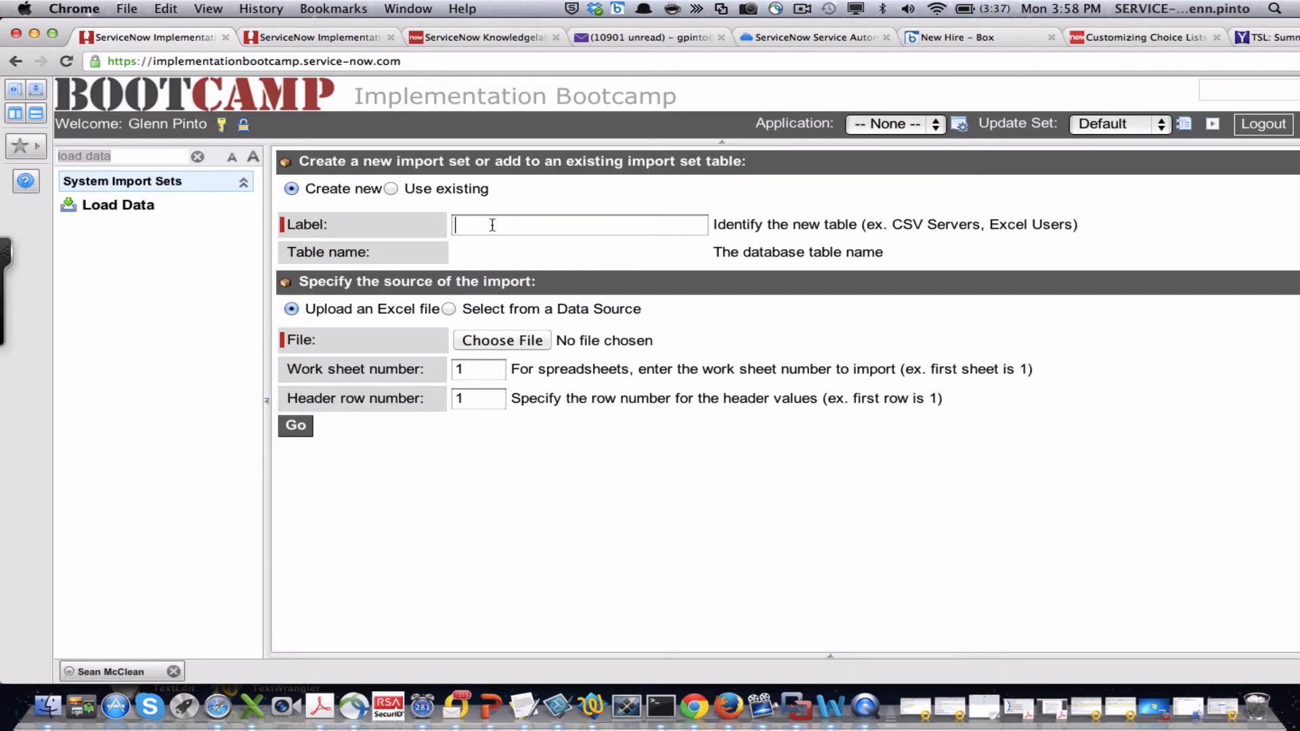
{"action": "type", "text": "Cate"}
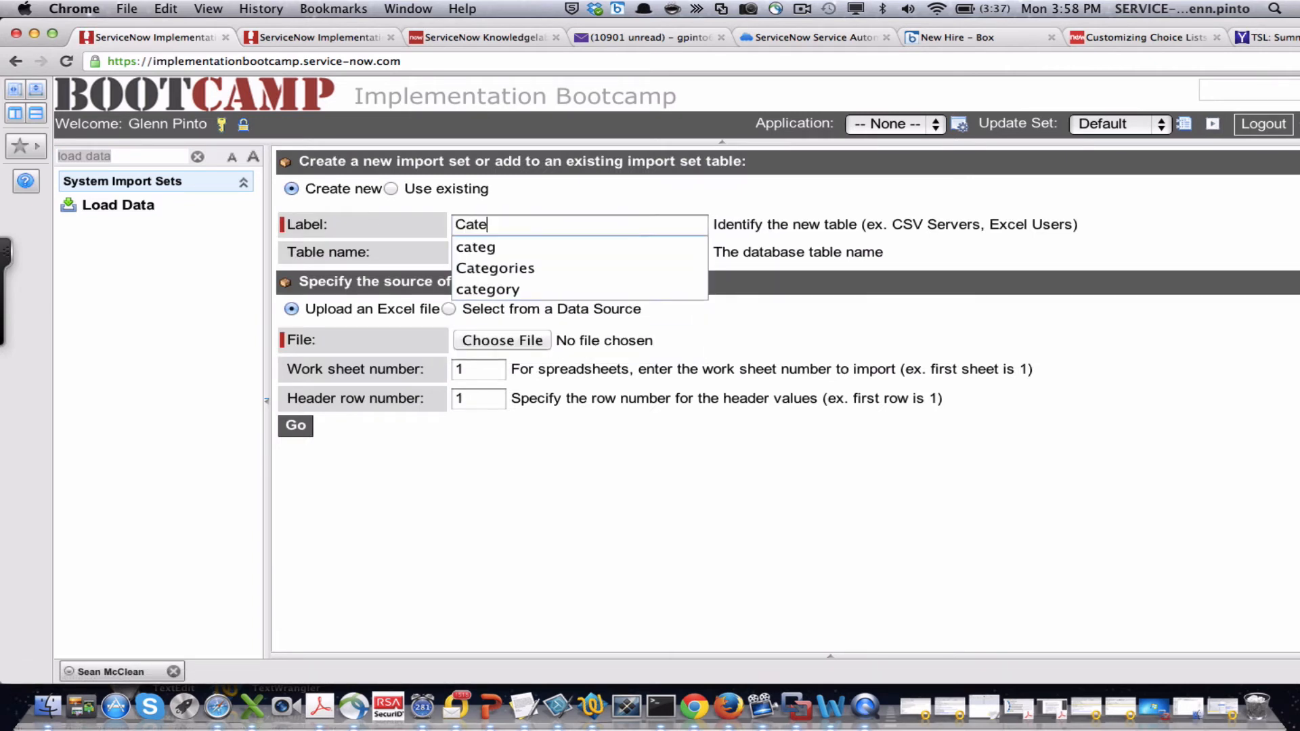
{"action": "type", "text": "goryIMpor"}
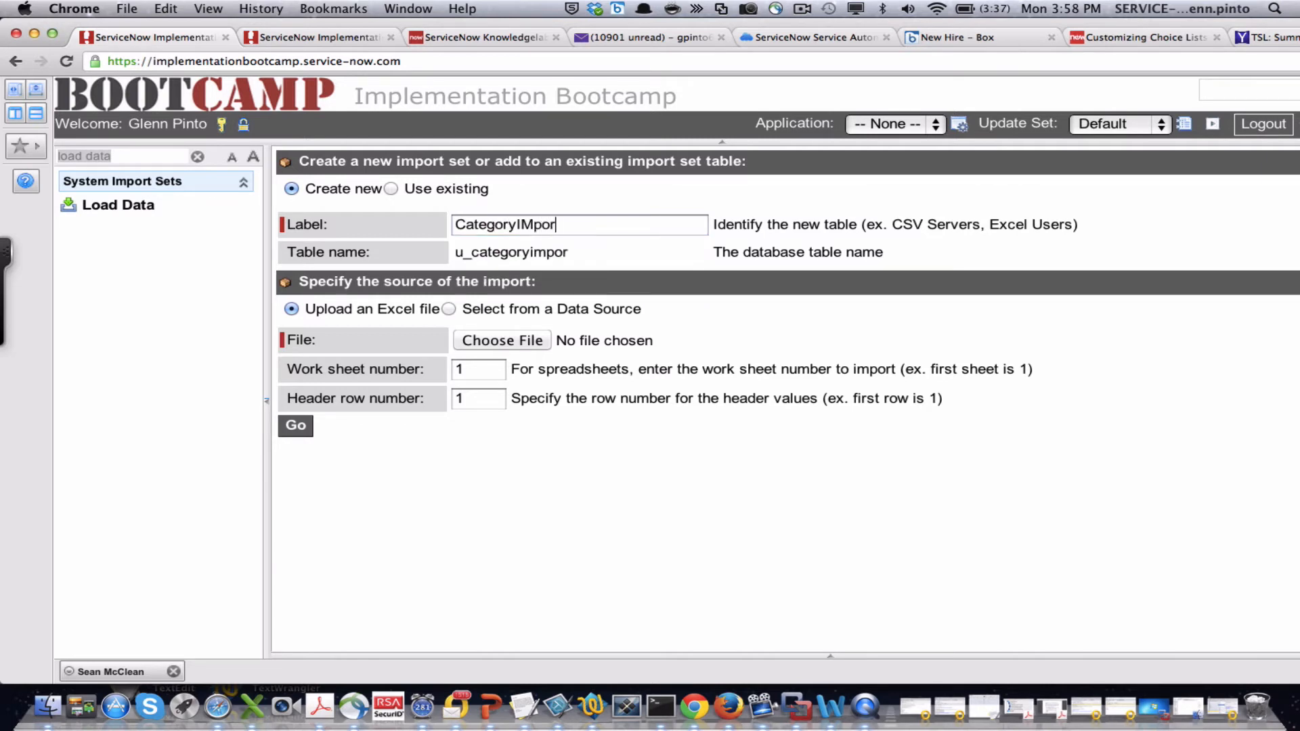
{"action": "key", "text": "BackSpace"}
{"action": "key", "text": "BackSpace"}
{"action": "key", "text": "BackSpace"}
{"action": "key", "text": "BackSpace"}
{"action": "type", "text": "mport"}
{"action": "key", "text": "Tab"}
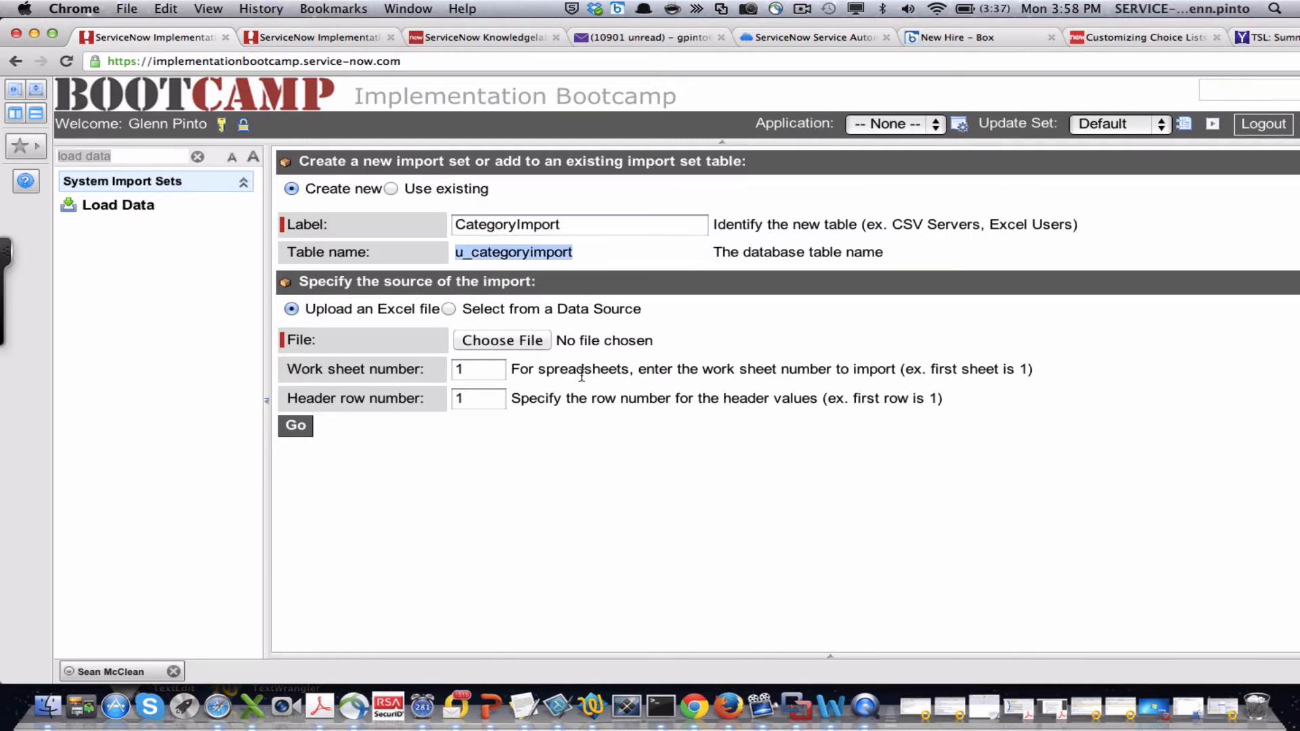
- Choose the MiniImplementation-Category&SubCategory Data copy.xls file as the import source and load it into the new import set table
{"action": "left_click", "coordinate": [526, 342]}
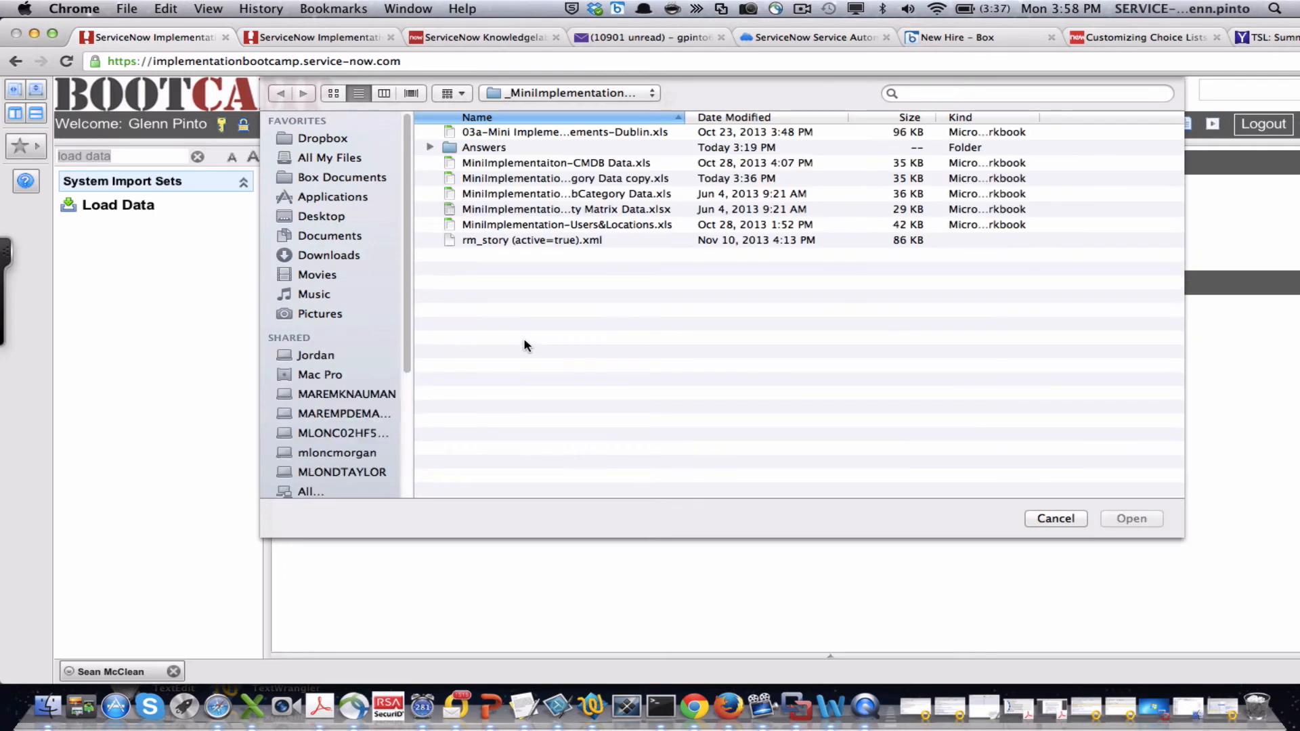
{"action": "left_click", "coordinate": [560, 182]}
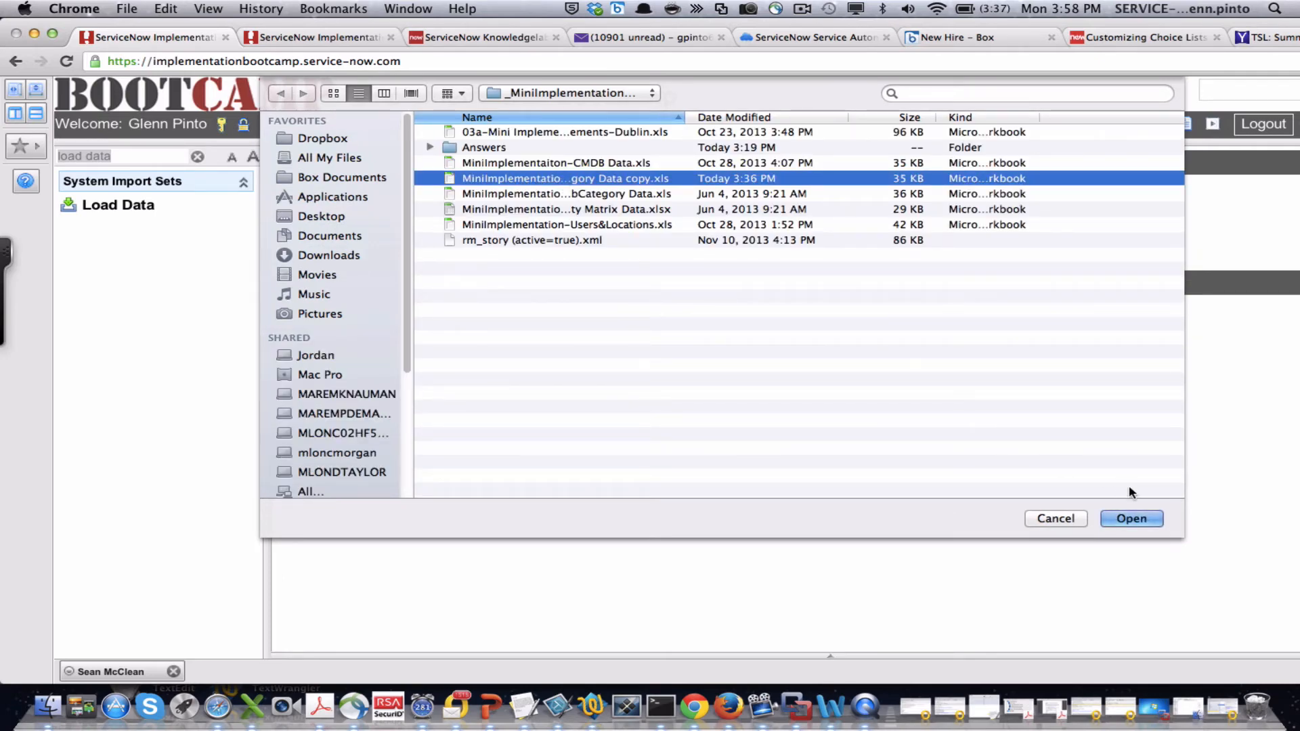
{"action": "left_click", "coordinate": [1130, 519]}
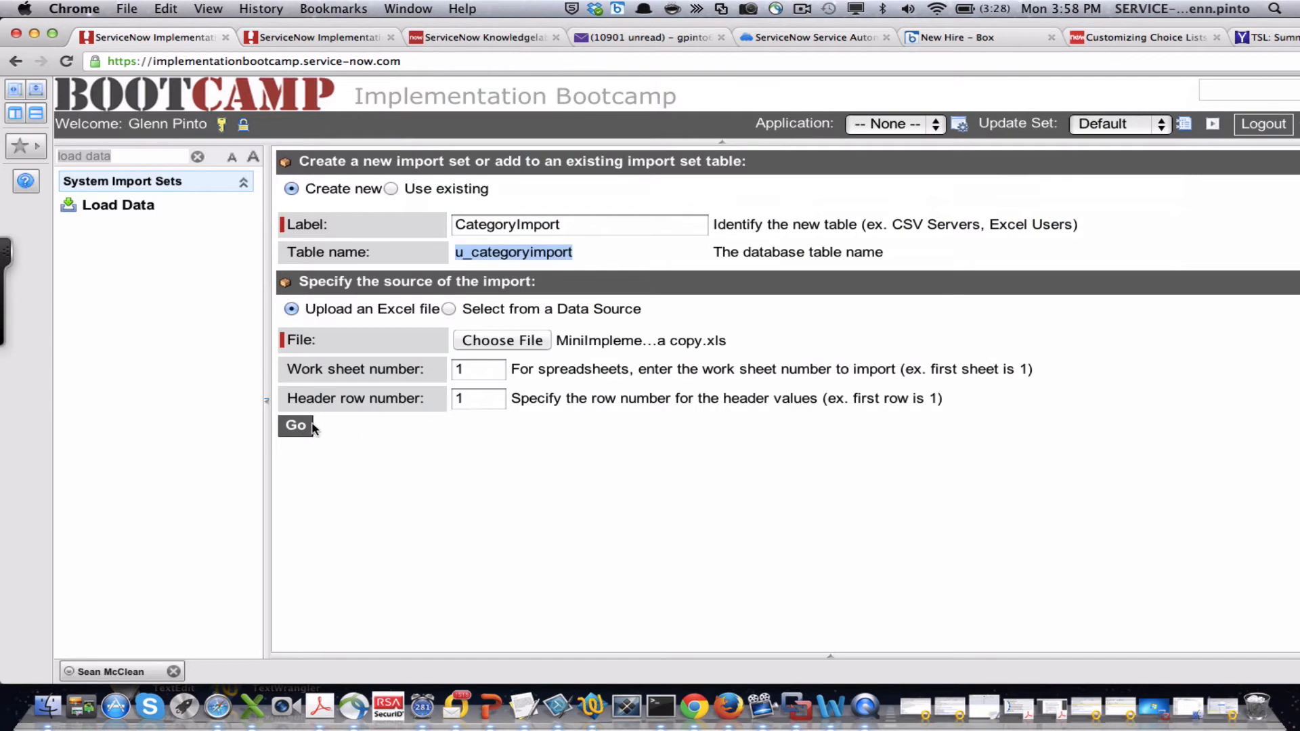
{"action": "left_click", "coordinate": [298, 426]}
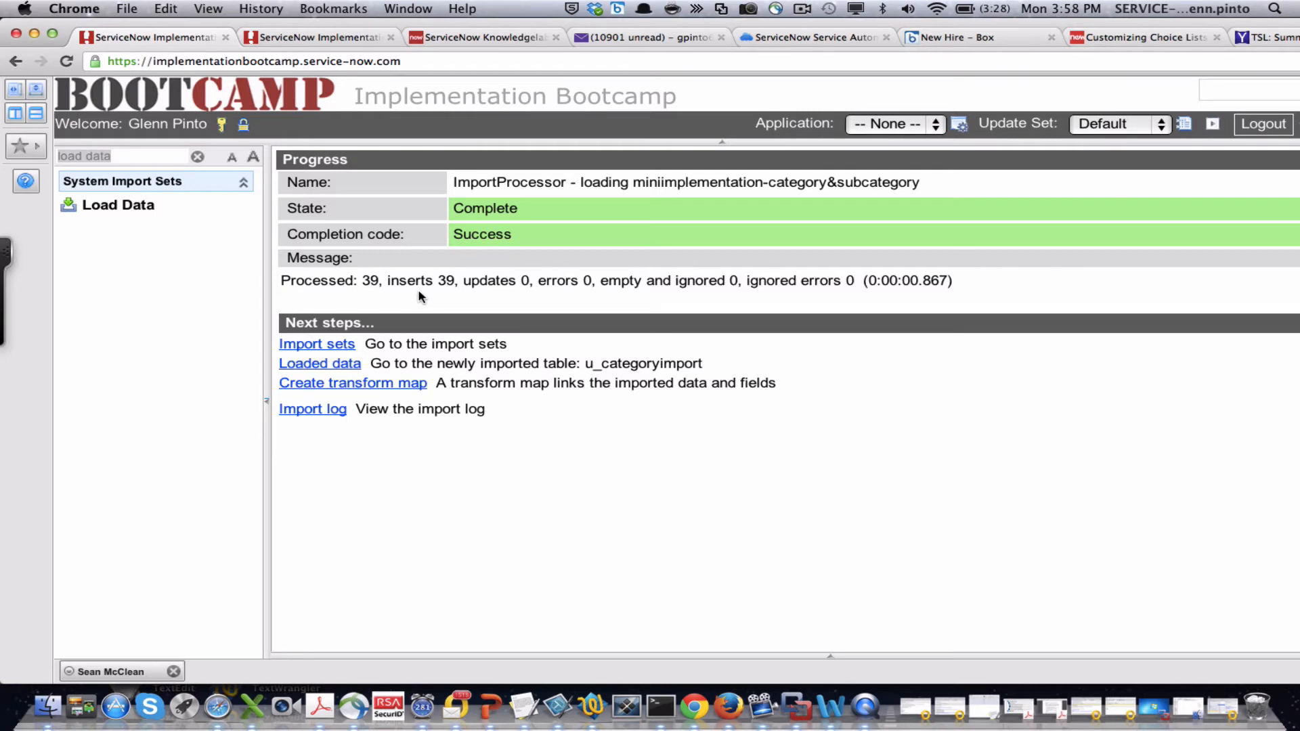
- Create a transform map for the CategoryImport data with Choice [sys_choice] as the target table
{"action": "left_click", "coordinate": [369, 384]}
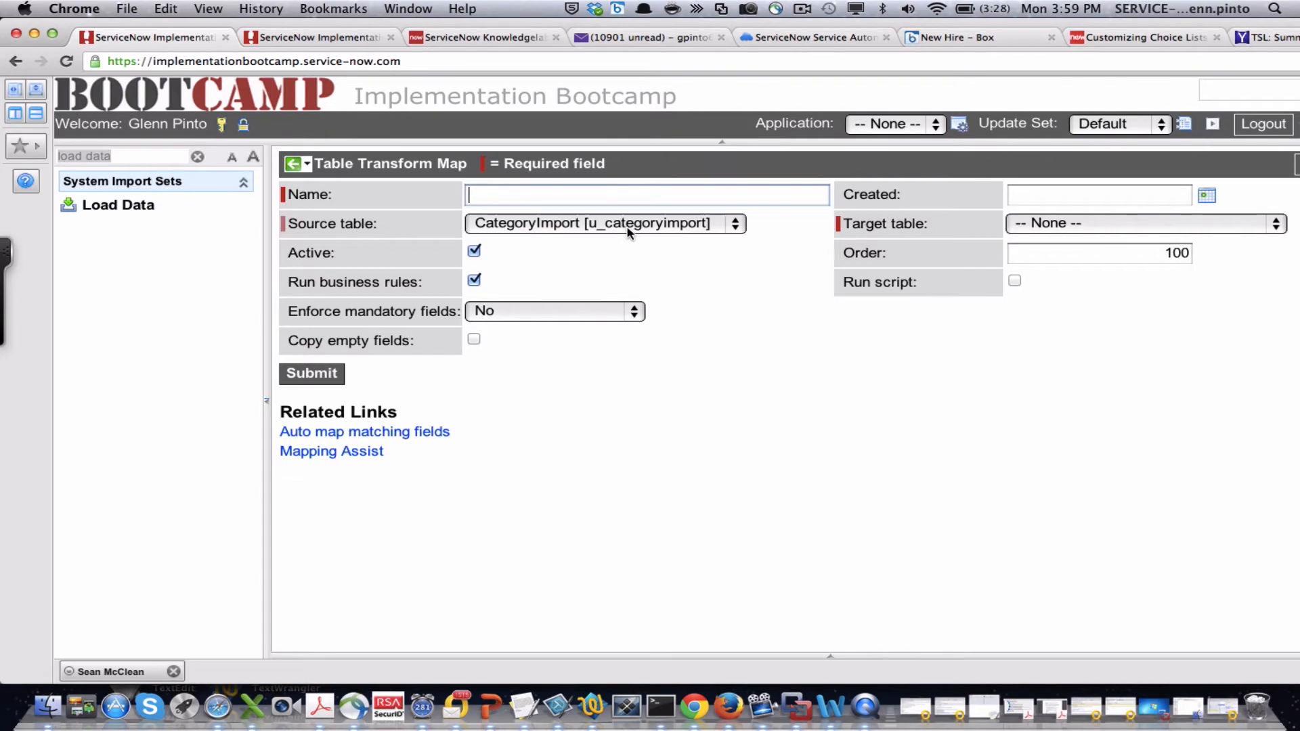
{"action": "left_click", "coordinate": [1087, 229]}
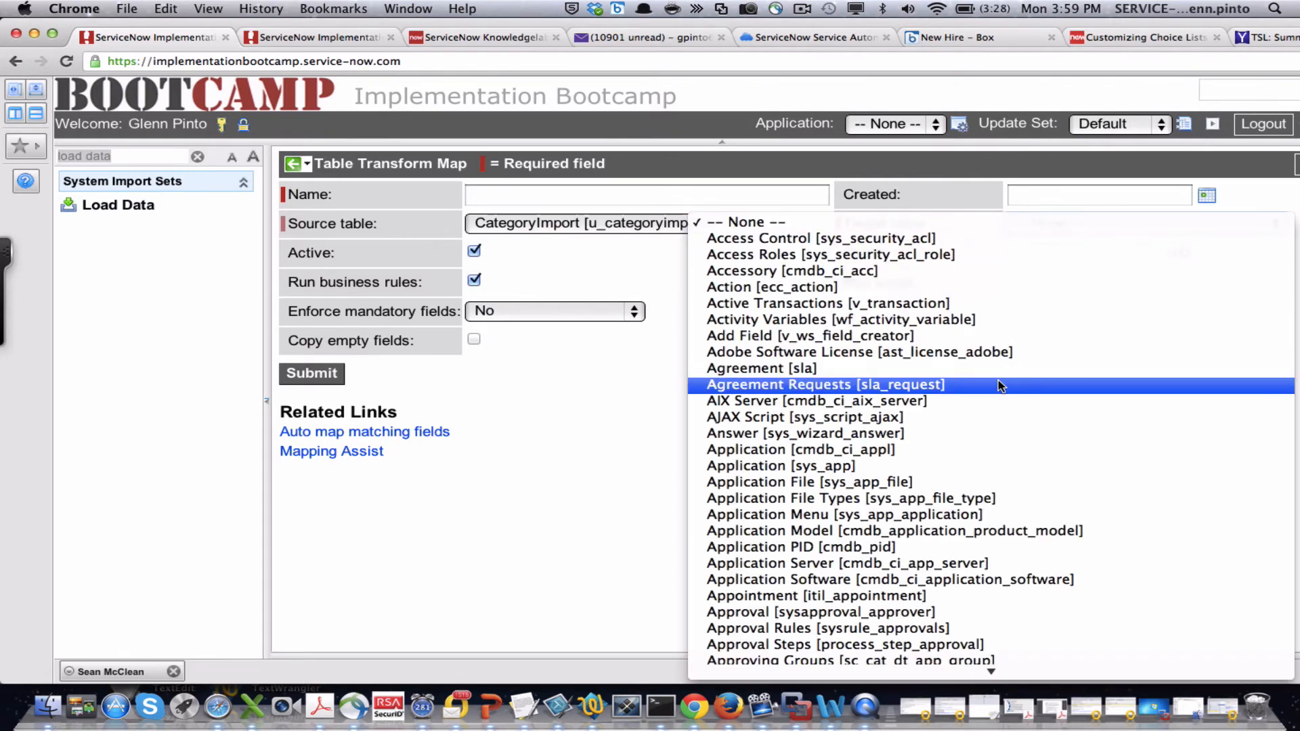
{"action": "scroll", "coordinate": [999, 384], "scroll_direction": "down", "scroll_amount": 15}
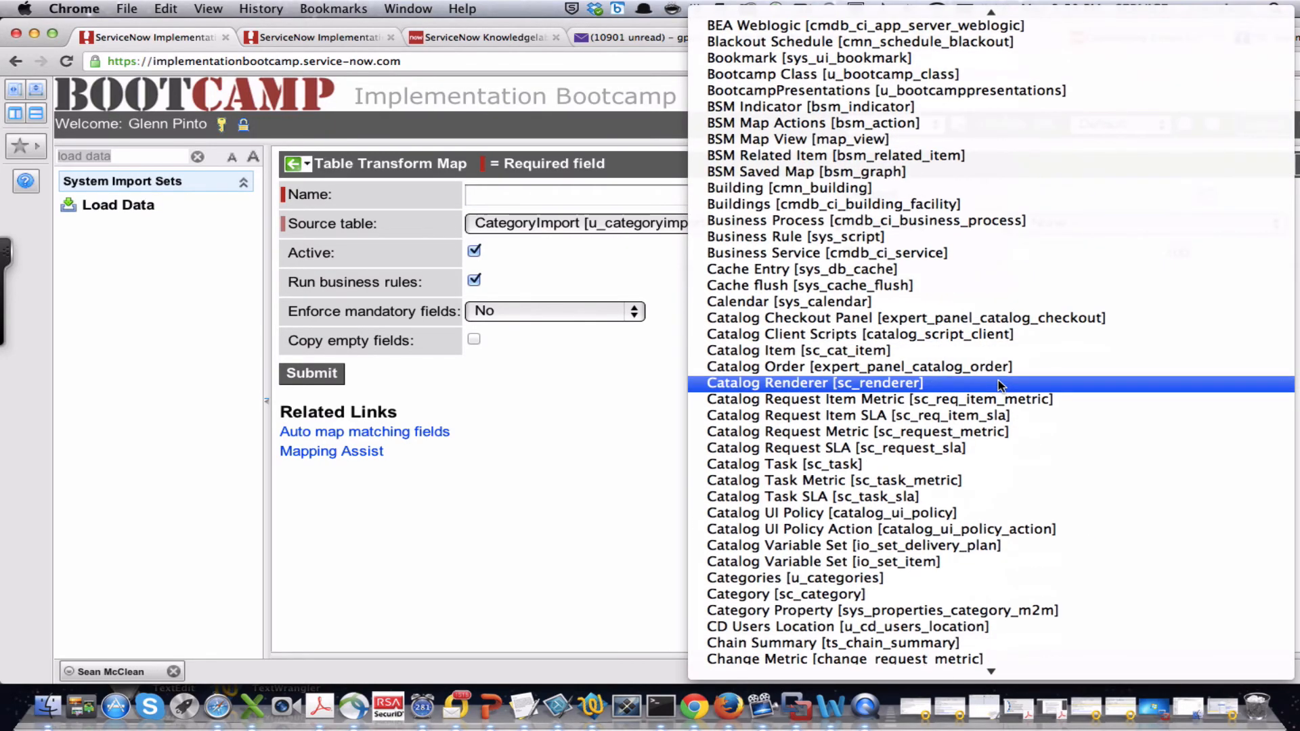
{"action": "scroll", "coordinate": [999, 385], "scroll_direction": "down", "scroll_amount": 5}
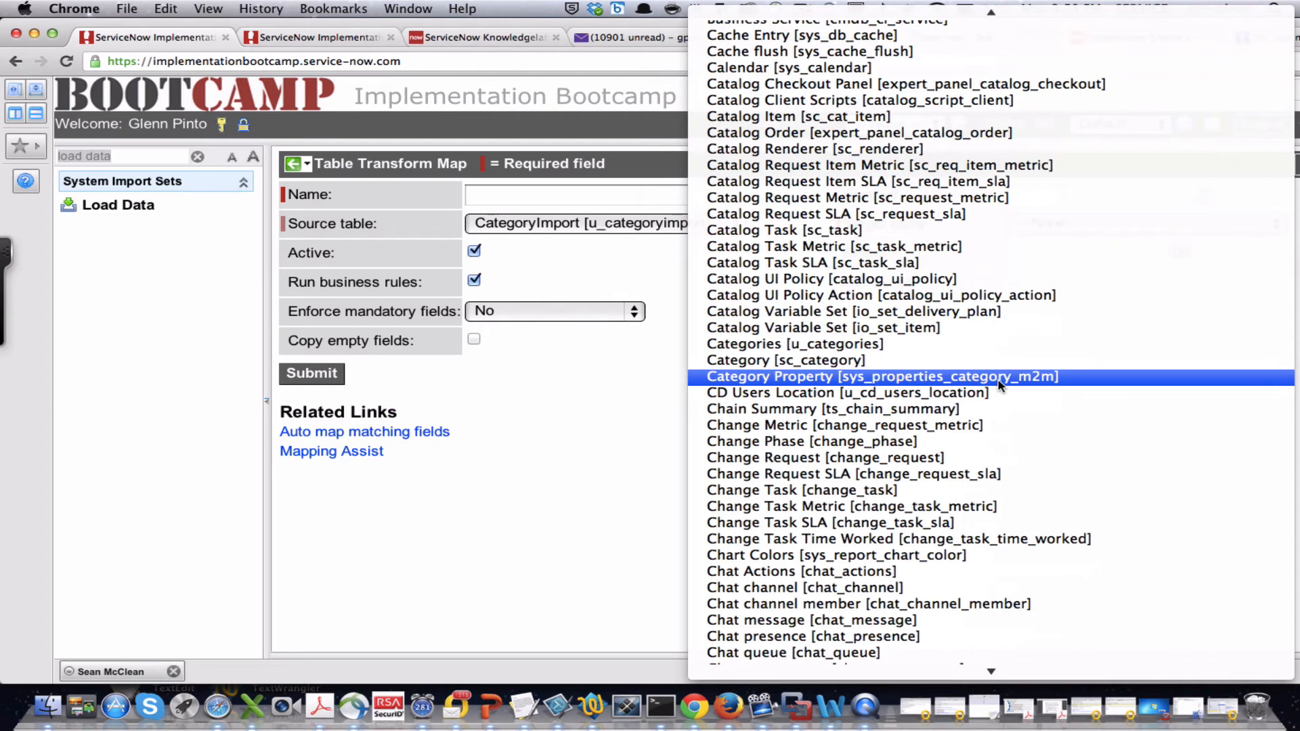
{"action": "scroll", "coordinate": [1000, 385], "scroll_direction": "down", "scroll_amount": 6}
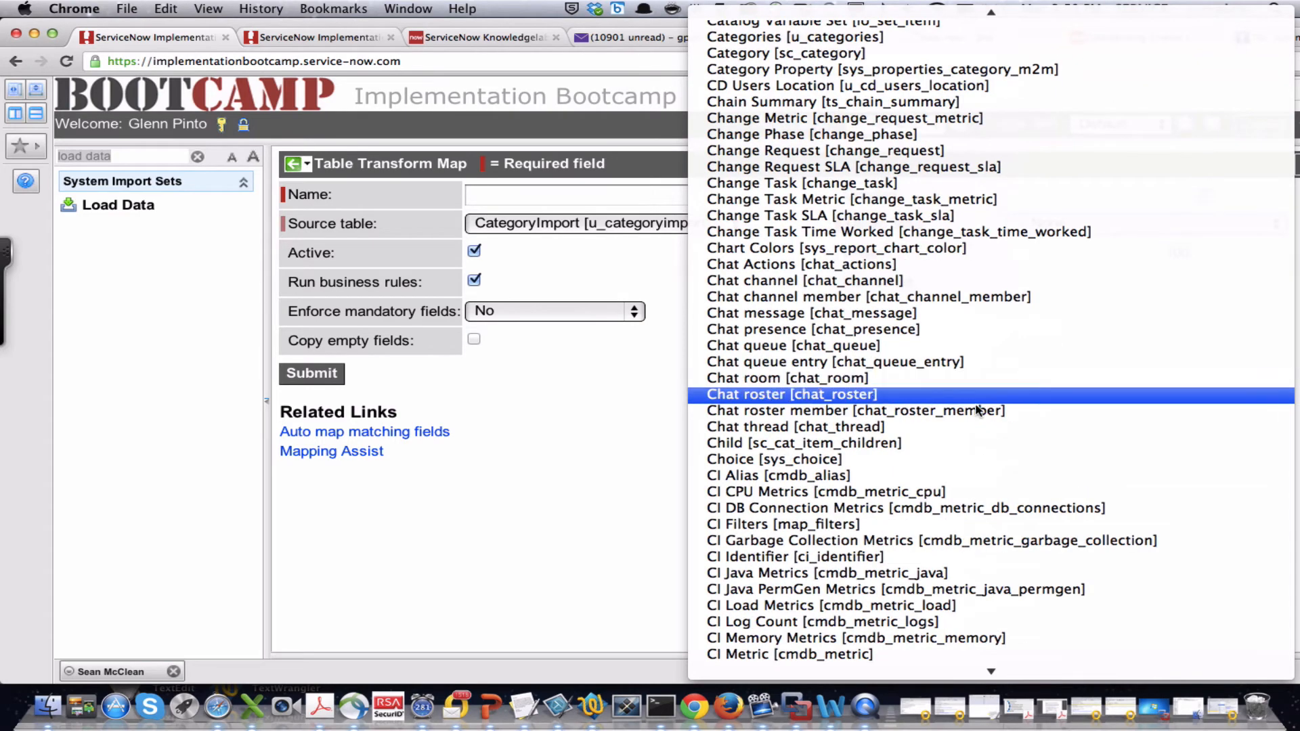
{"action": "left_click", "coordinate": [872, 460]}
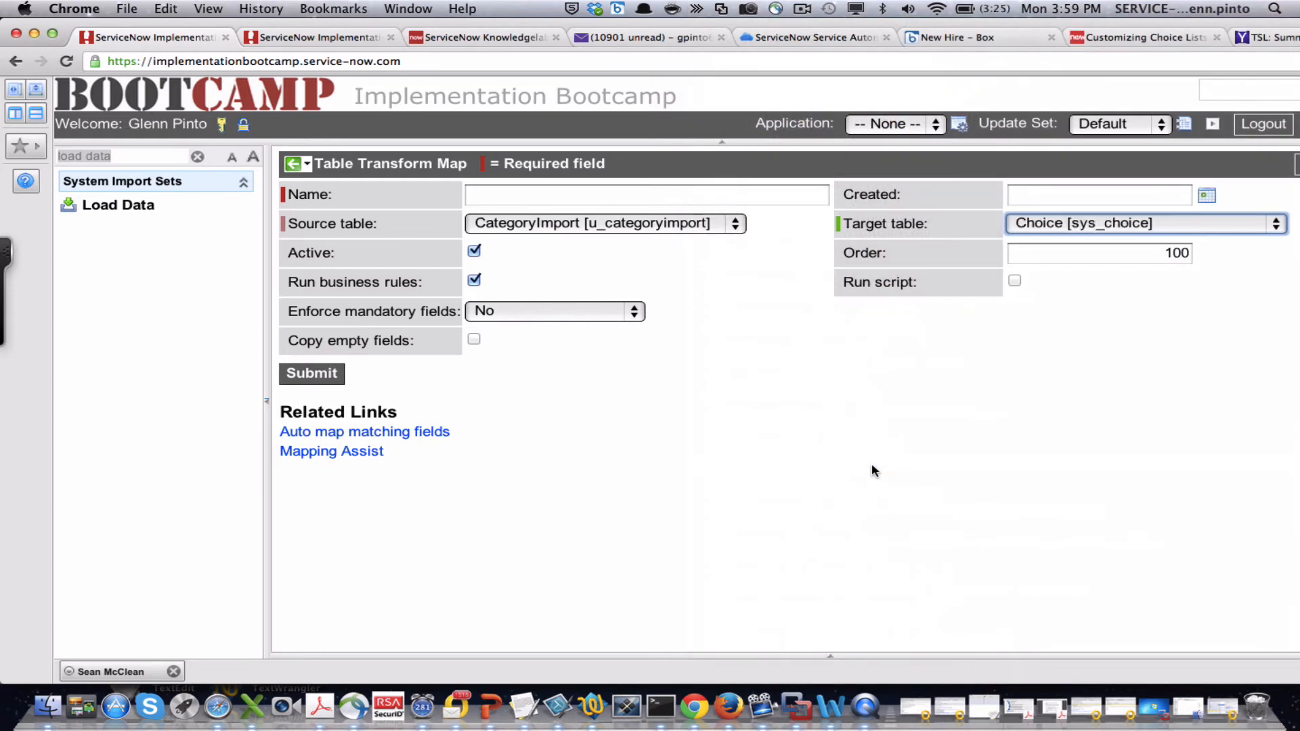
- Name the new transform map test and save it, staying on its form
{"action": "right_click", "coordinate": [755, 170]}
{"action": "left_click", "coordinate": [787, 174]}
{"action": "left_click", "coordinate": [785, 269]}
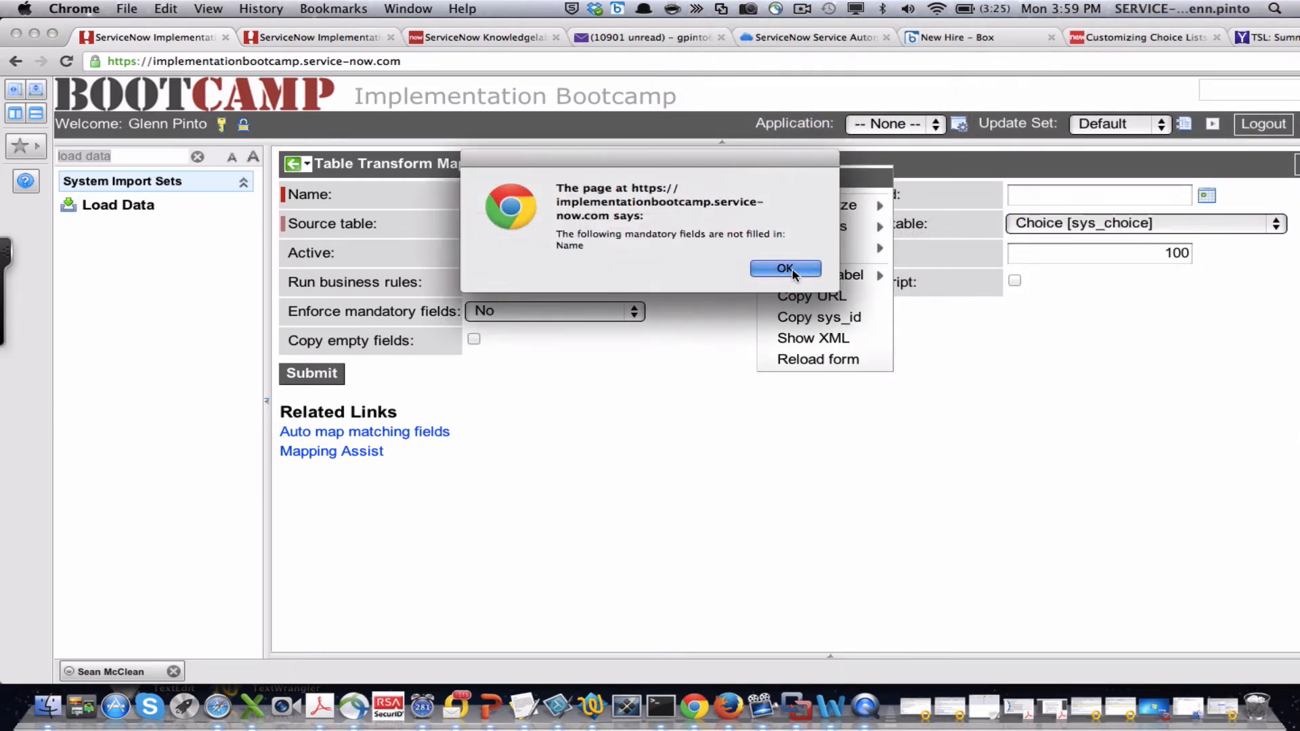
{"action": "type", "text": "test"}
{"action": "right_click", "coordinate": [668, 169]}
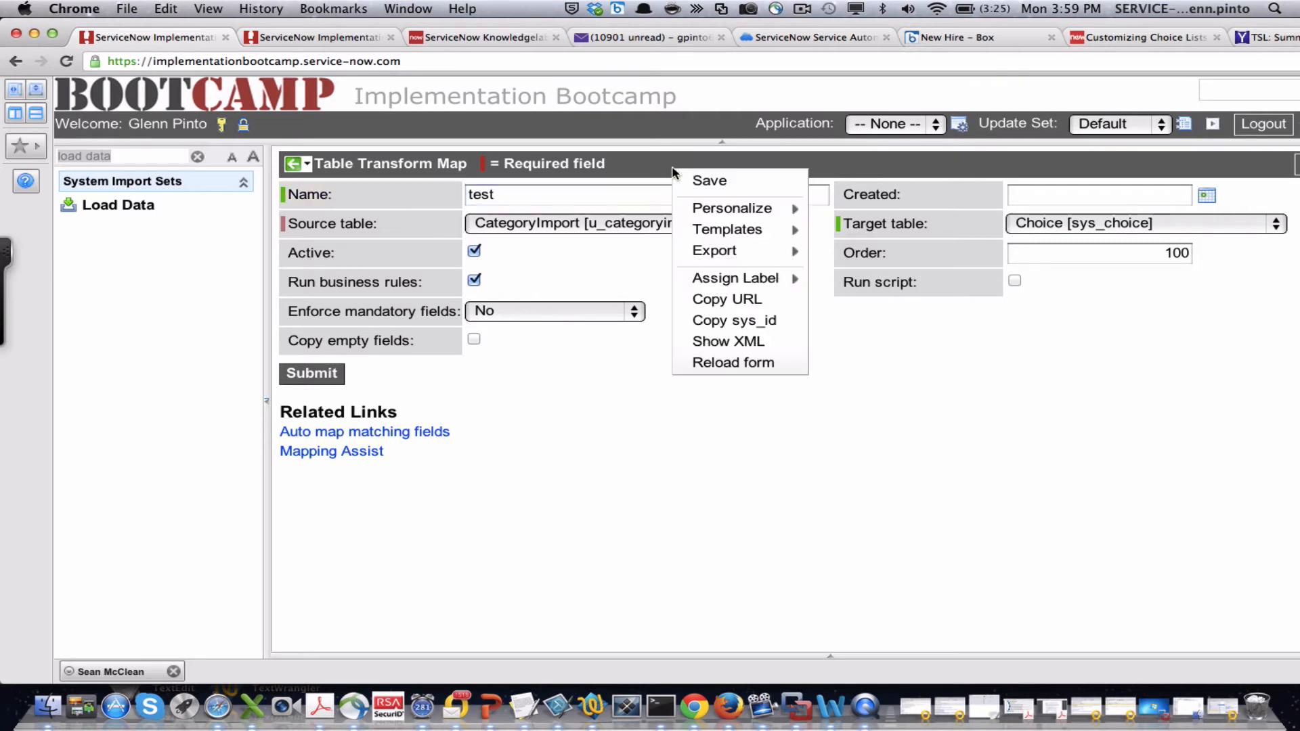
{"action": "left_click", "coordinate": [704, 180]}
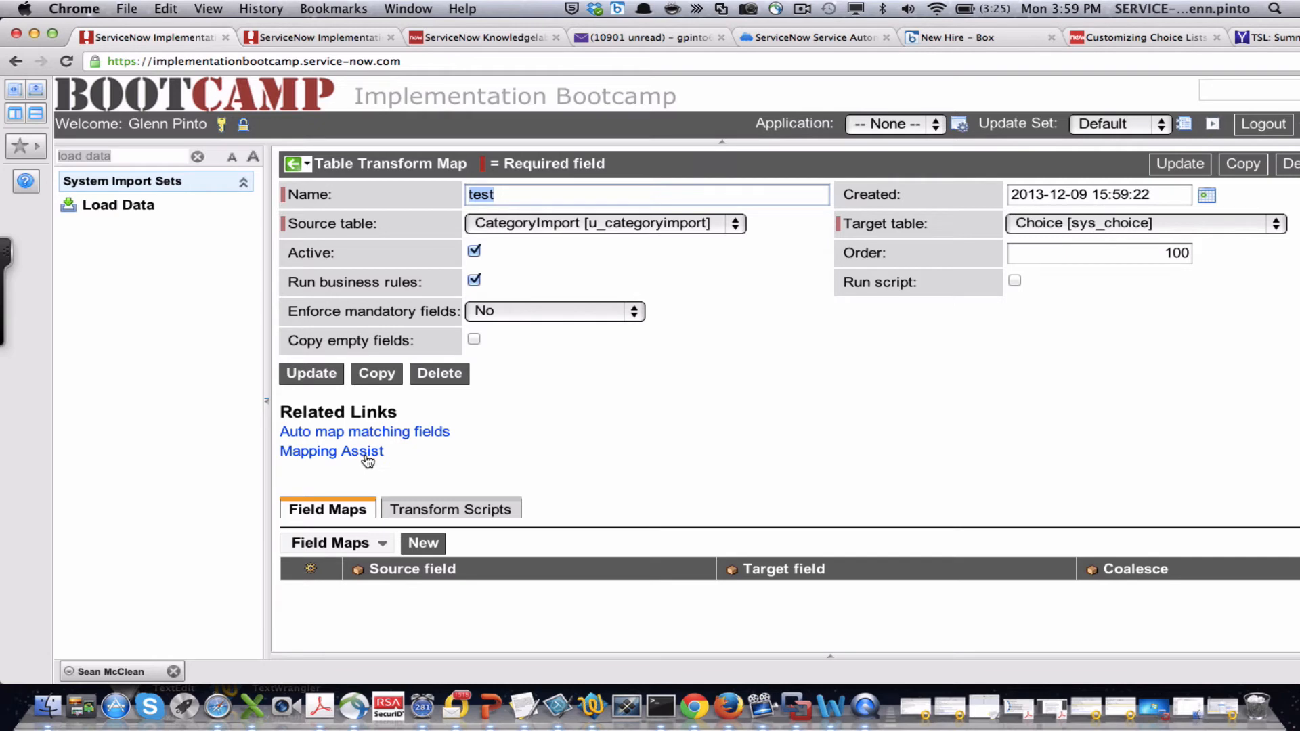
- Map the source Category field to both Label and Value of the Choice table with Mapping Assist and save the mapping
{"action": "left_click", "coordinate": [358, 453]}
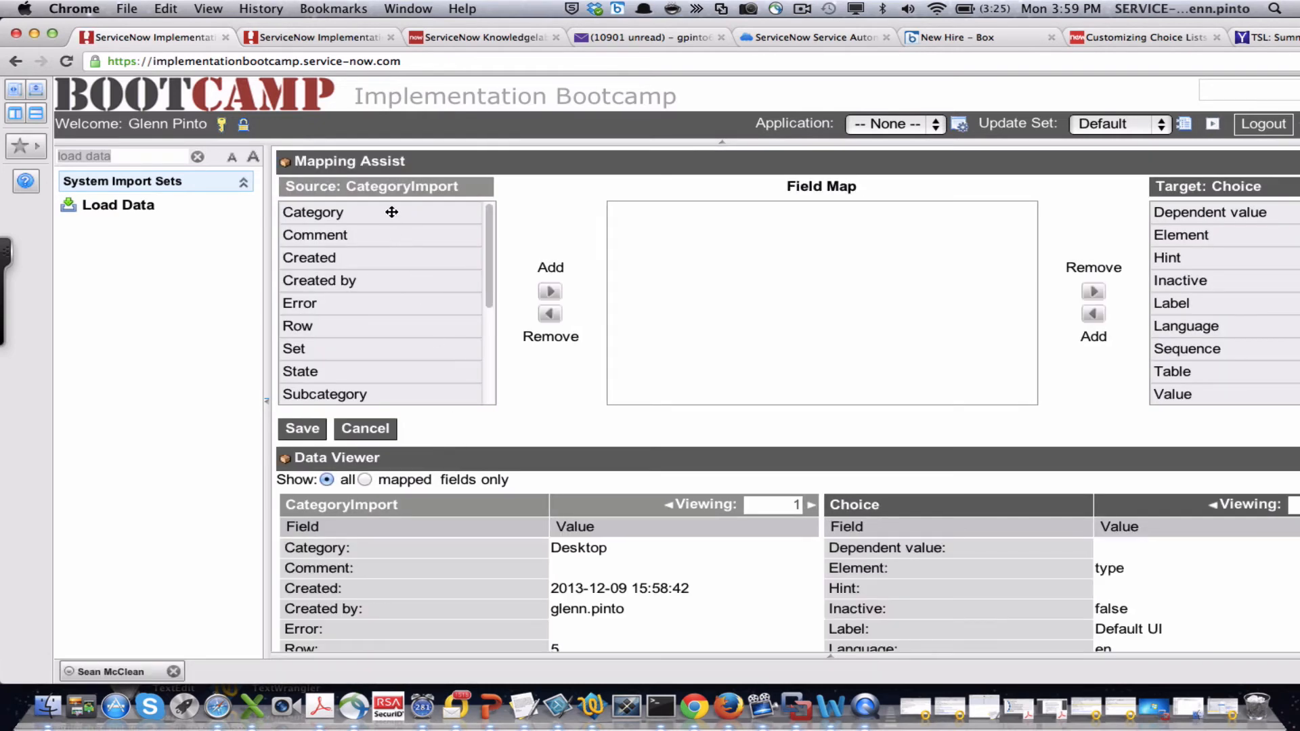
{"action": "left_click_drag", "start_coordinate": [396, 215], "coordinate": [649, 220]}
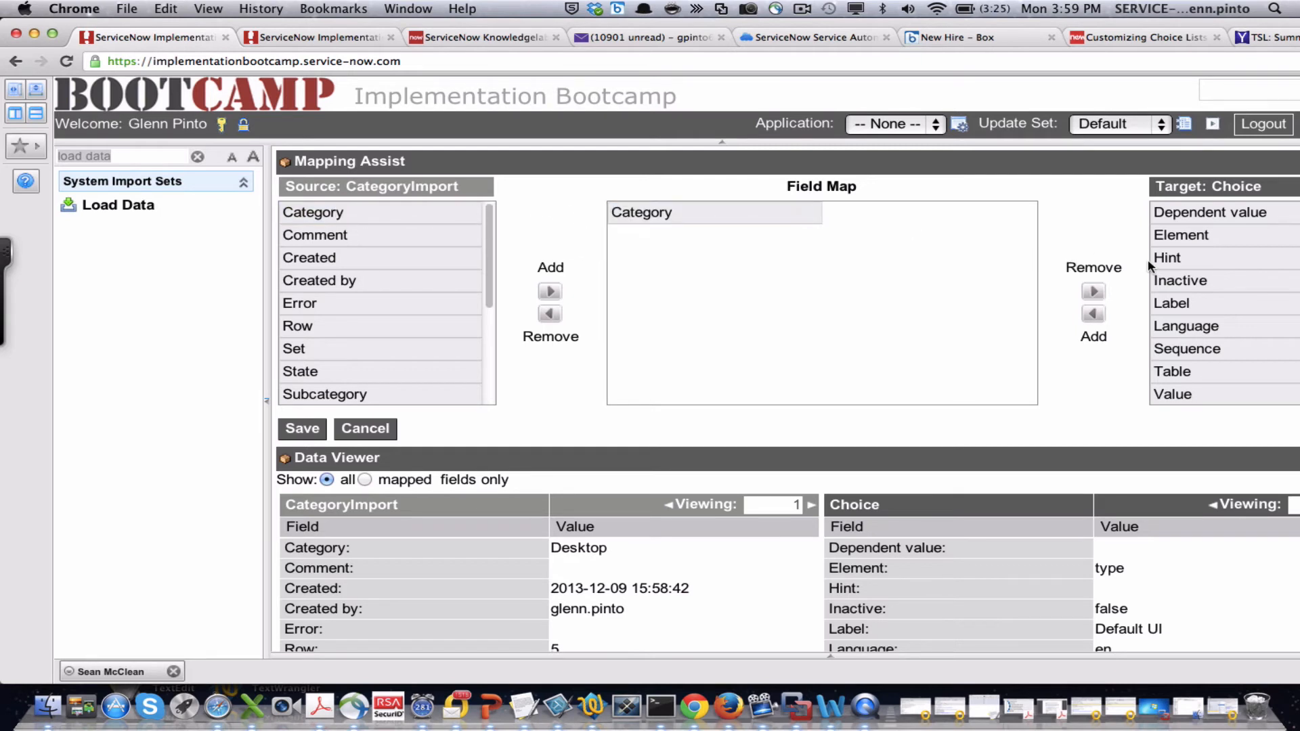
{"action": "left_click_drag", "start_coordinate": [1178, 303], "coordinate": [956, 225]}
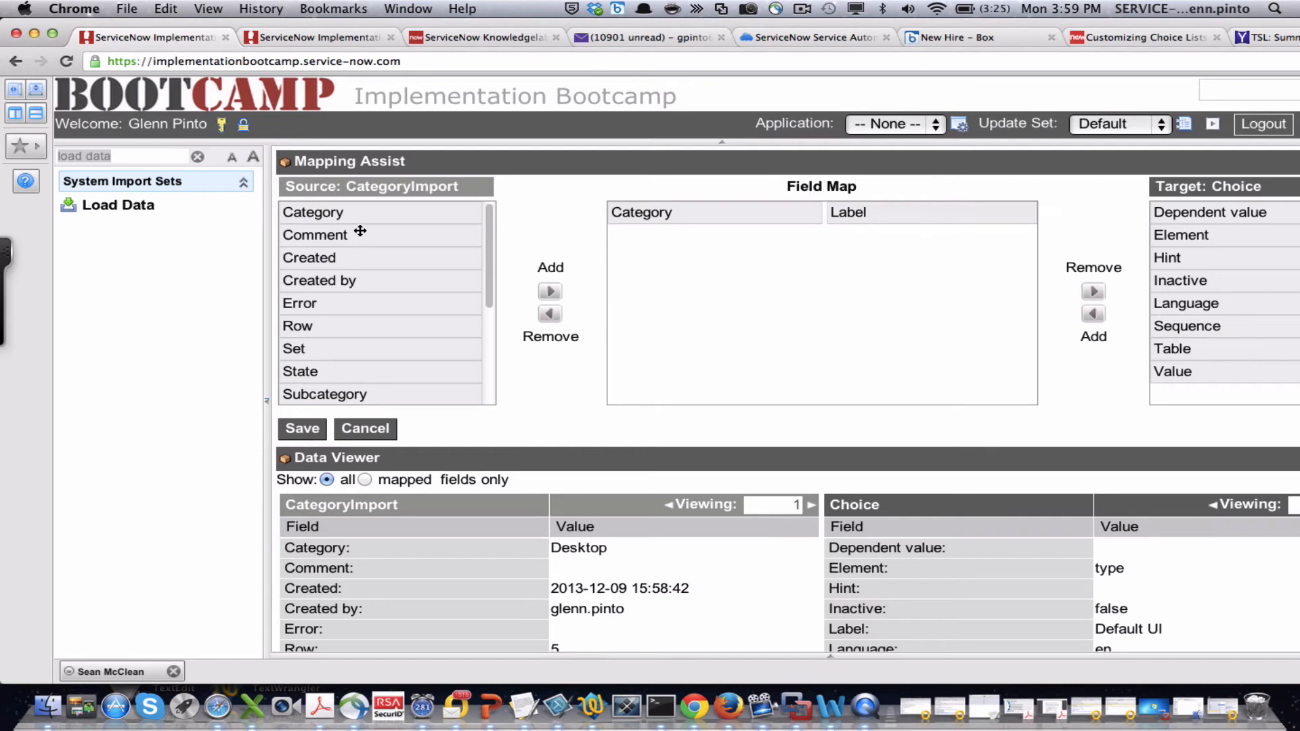
{"action": "left_click_drag", "start_coordinate": [368, 212], "coordinate": [616, 236]}
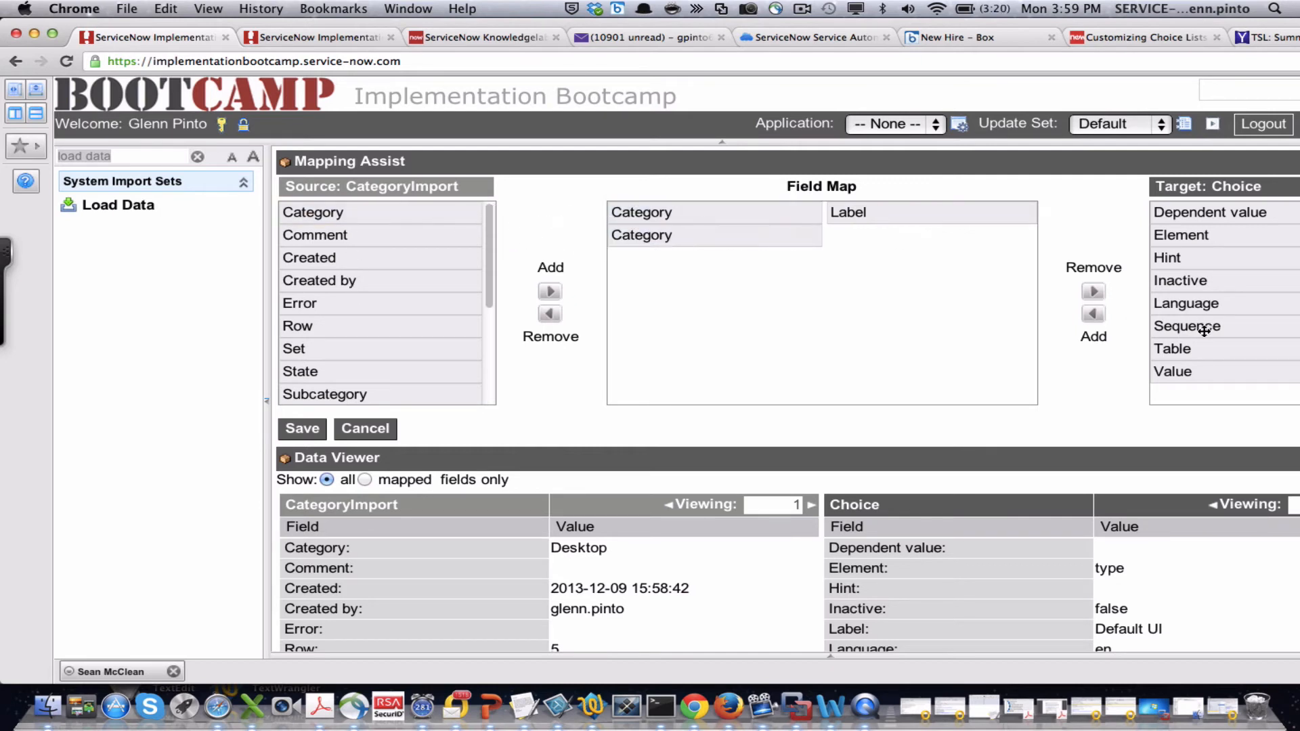
{"action": "left_click_drag", "start_coordinate": [1190, 371], "coordinate": [899, 234]}
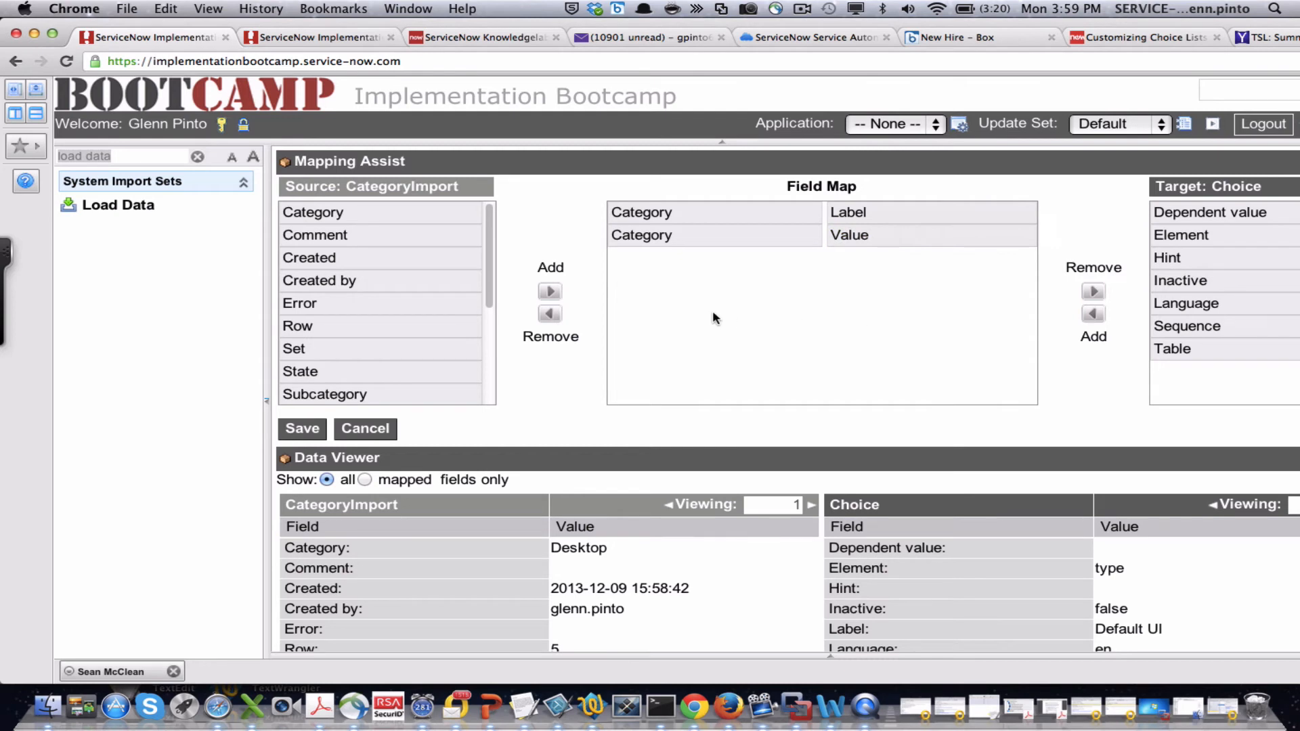
{"action": "left_click", "coordinate": [325, 429]}
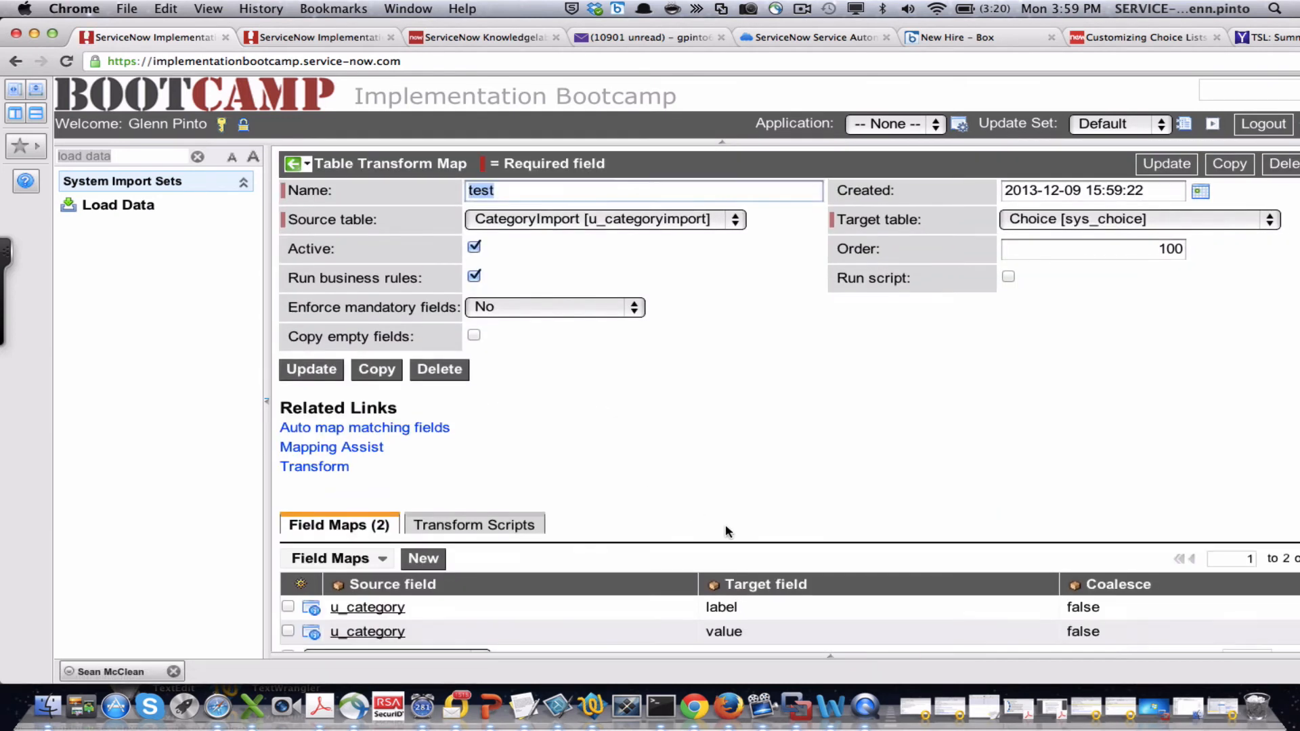
- Add a new field map to the test transform map, using a source script that reads answer="category'
{"action": "scroll", "coordinate": [725, 524], "scroll_direction": "down", "scroll_amount": 2}
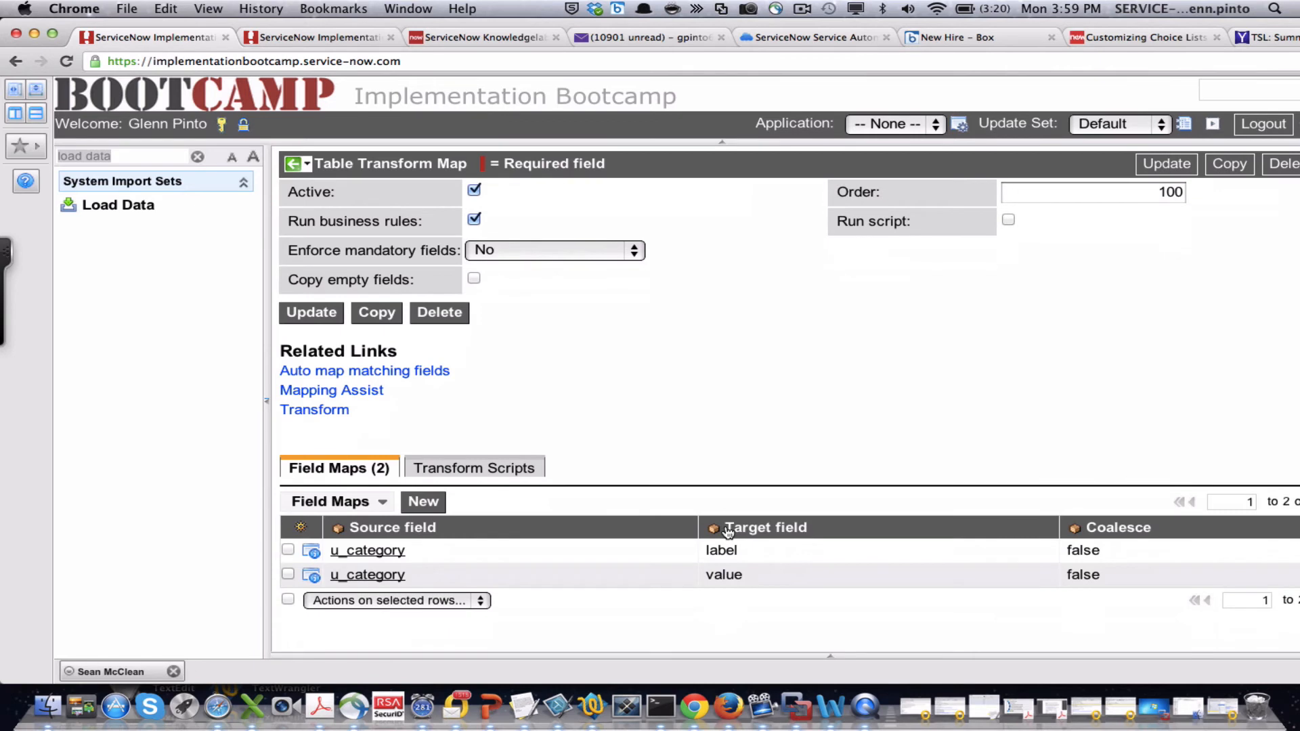
{"action": "left_click", "coordinate": [422, 501]}
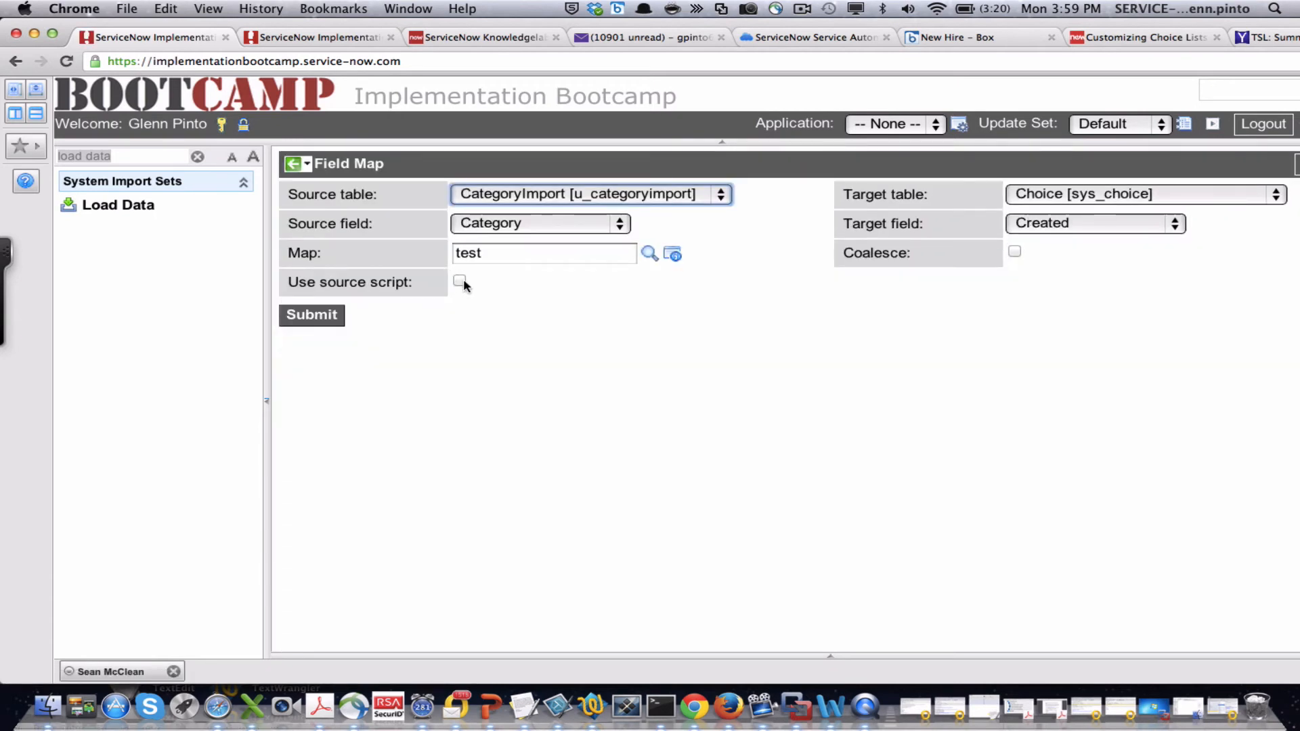
{"action": "left_click", "coordinate": [459, 281]}
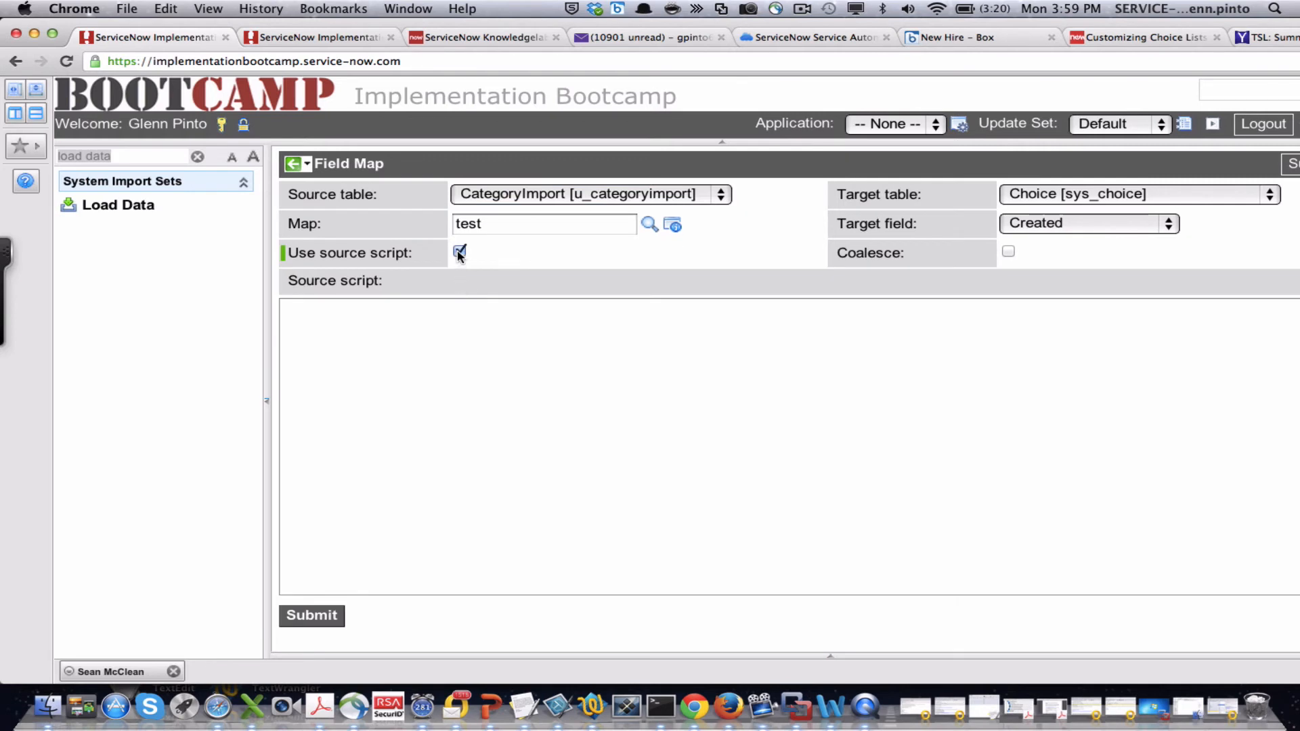
{"action": "left_click", "coordinate": [459, 281]}
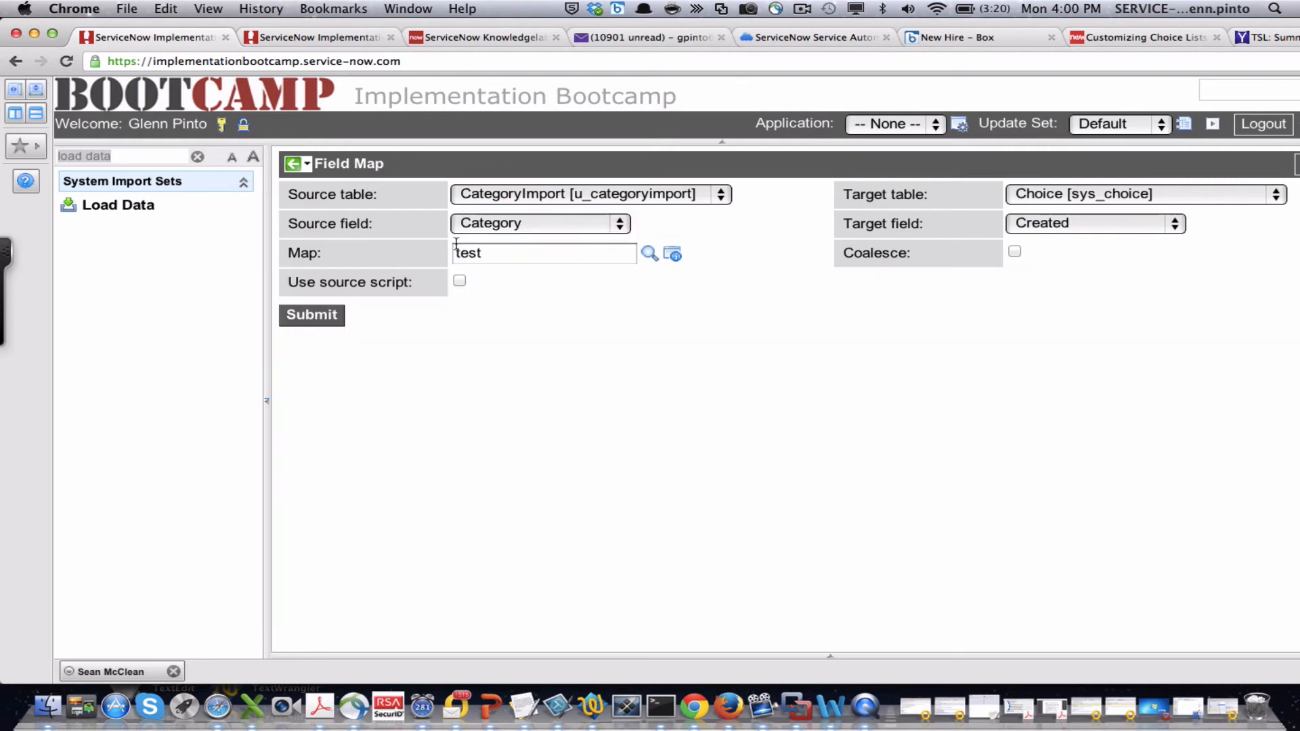
{"action": "left_click", "coordinate": [460, 281]}
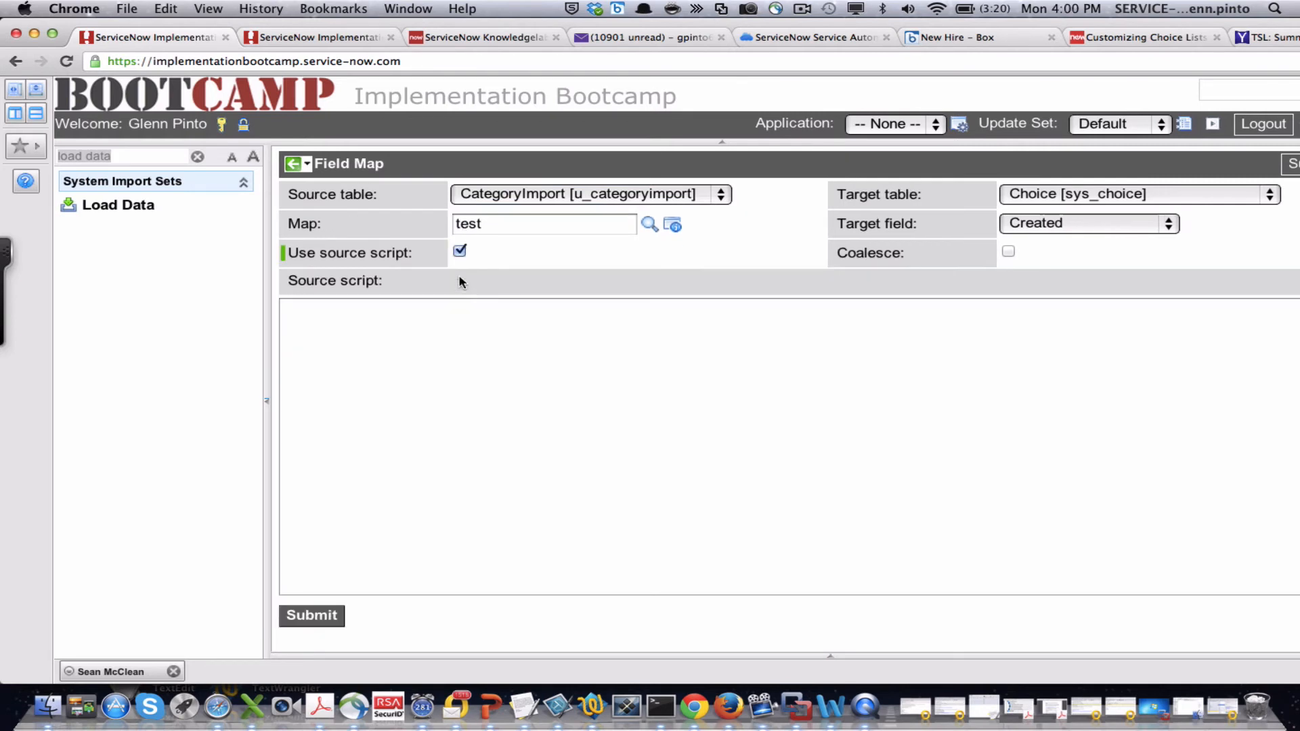
{"action": "left_click", "coordinate": [431, 312]}
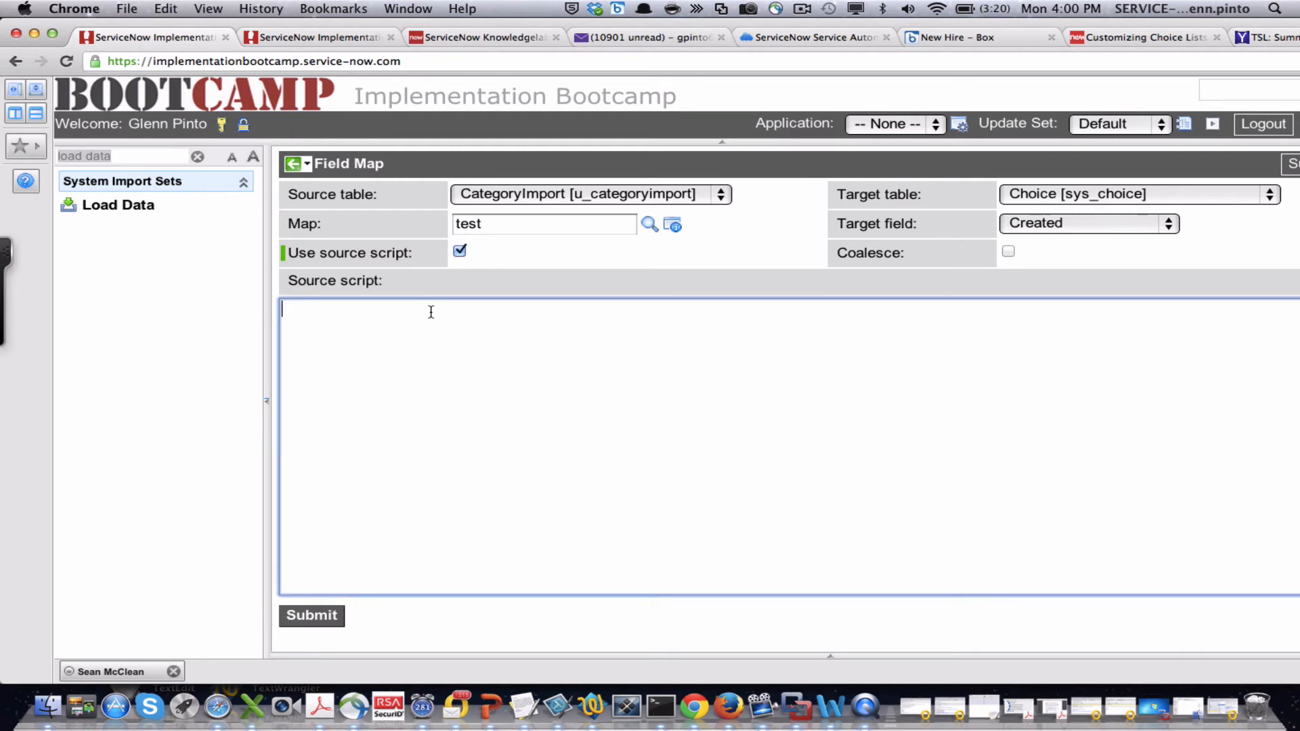
{"action": "type", "text": "answer=\"categor"}
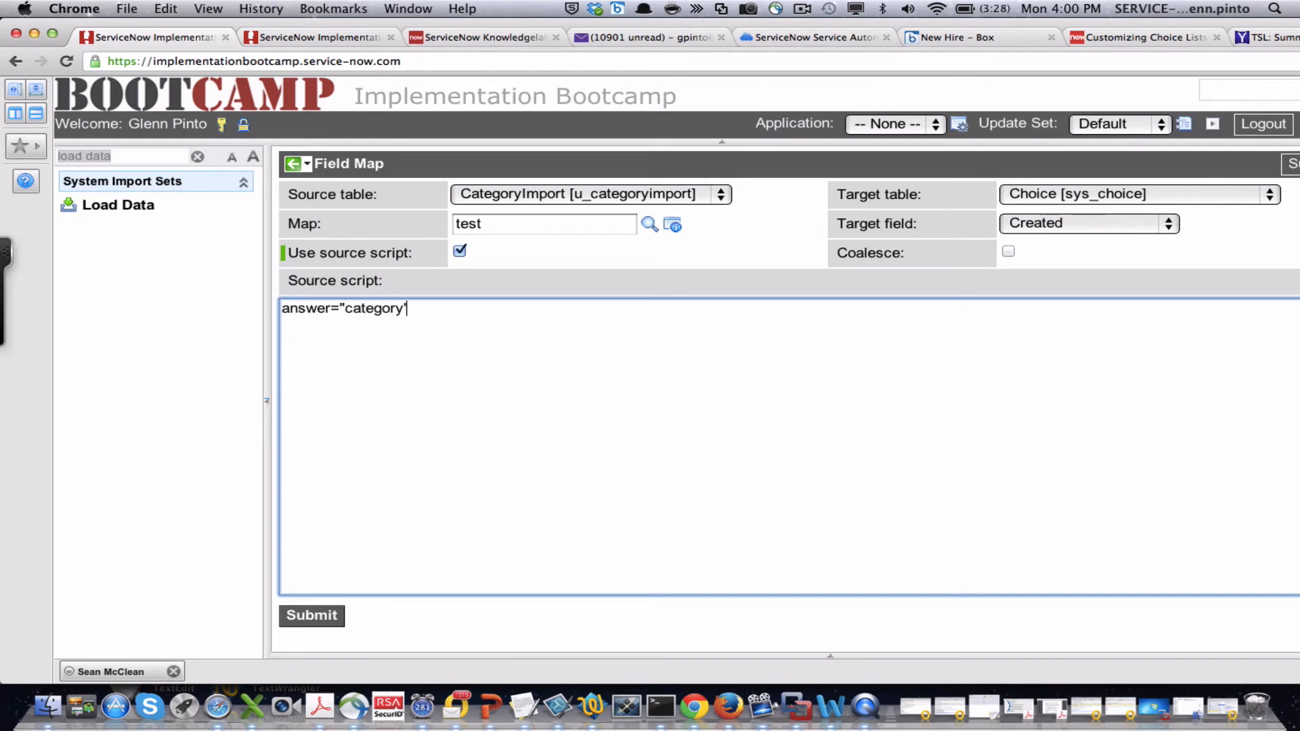
{"action": "type", "text": "y'"}
- Set the field map's target field to Element and save the record, staying on its form
{"action": "left_click", "coordinate": [1033, 224]}
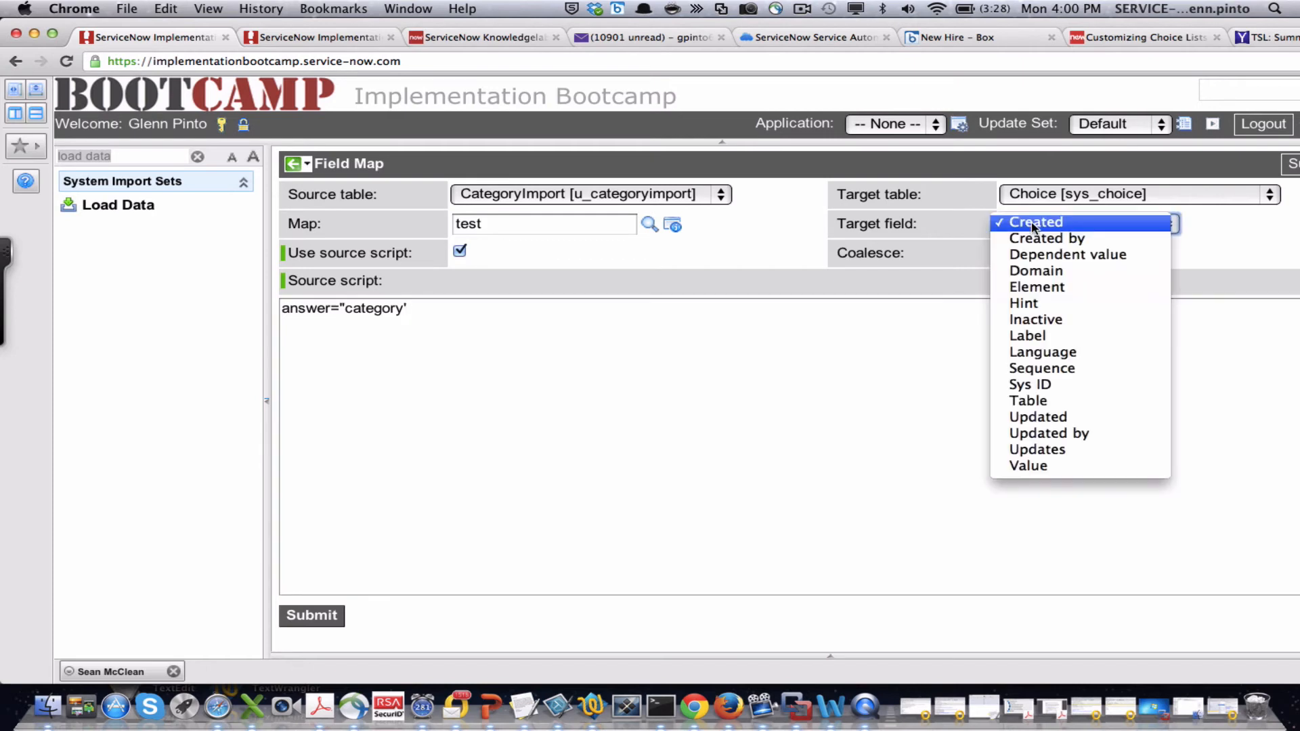
{"action": "left_click", "coordinate": [1054, 286]}
{"action": "right_click", "coordinate": [802, 174]}
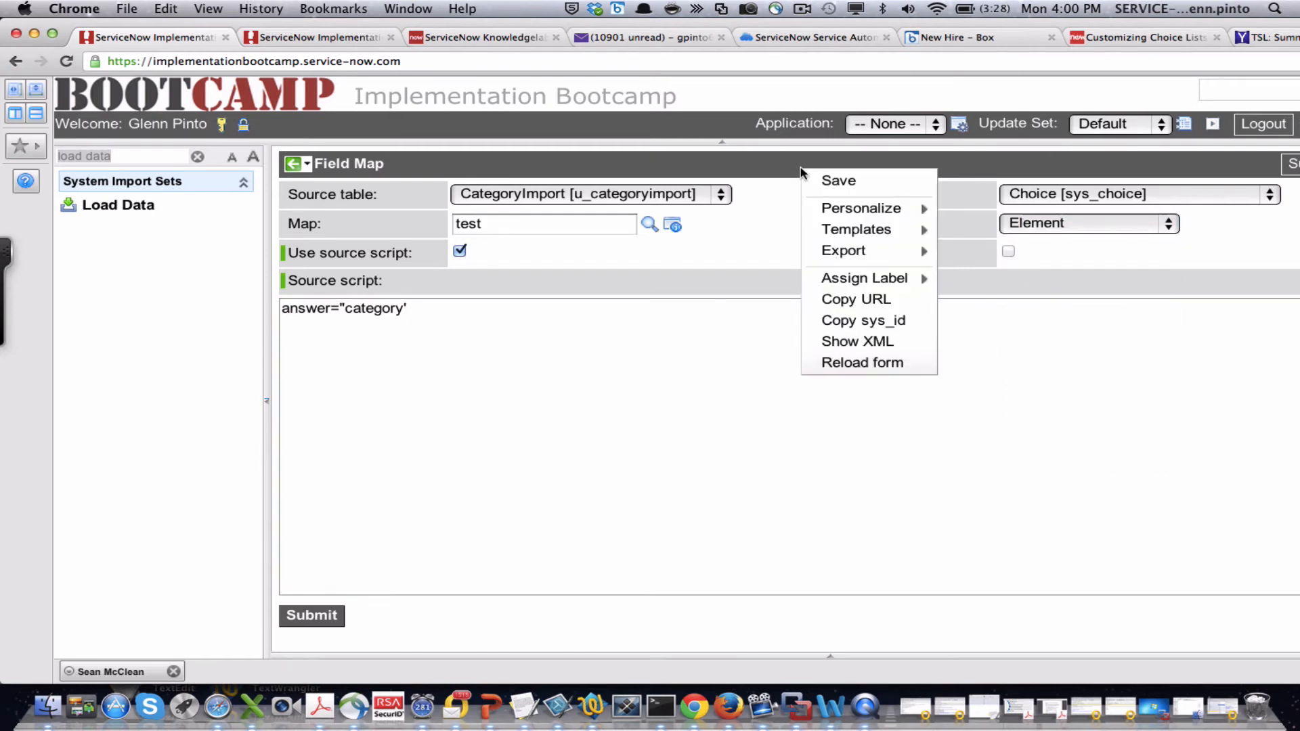
{"action": "left_click", "coordinate": [827, 178]}
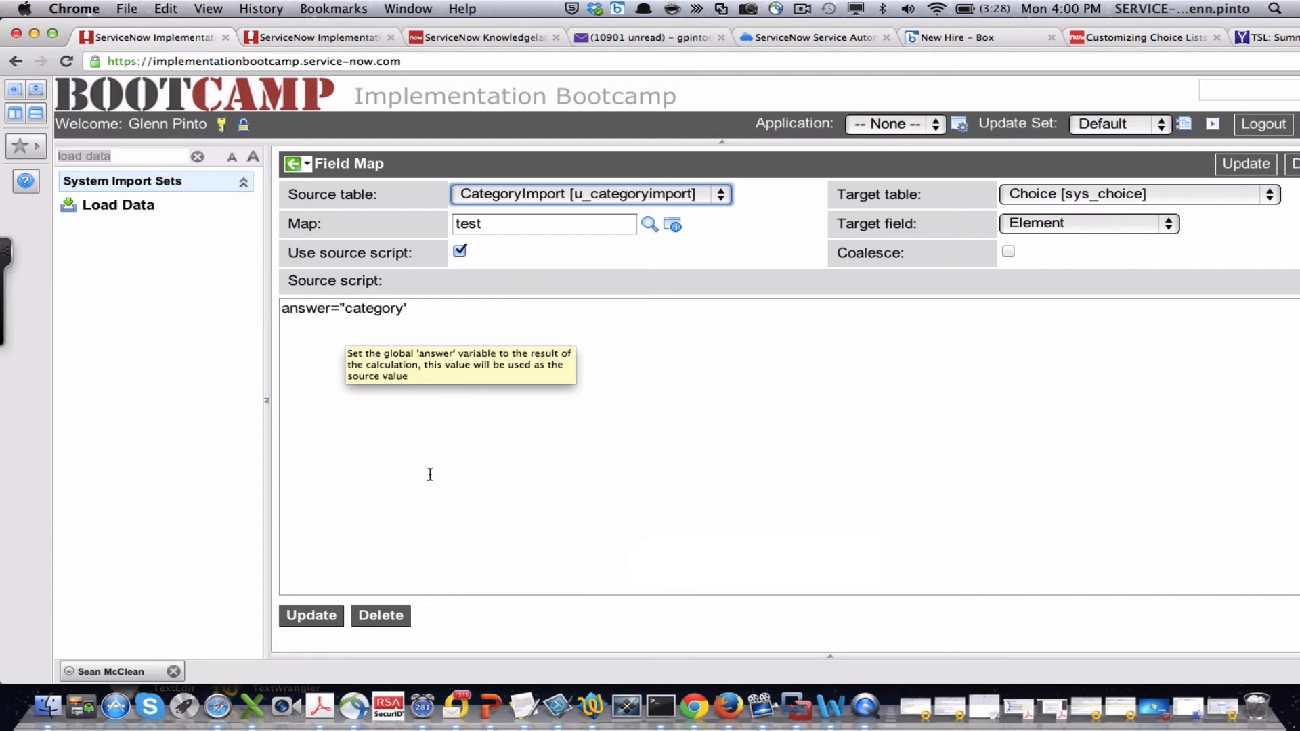
- Filter the application navigator for CREA and open a new Incident form
{"action": "left_click", "coordinate": [123, 157]}
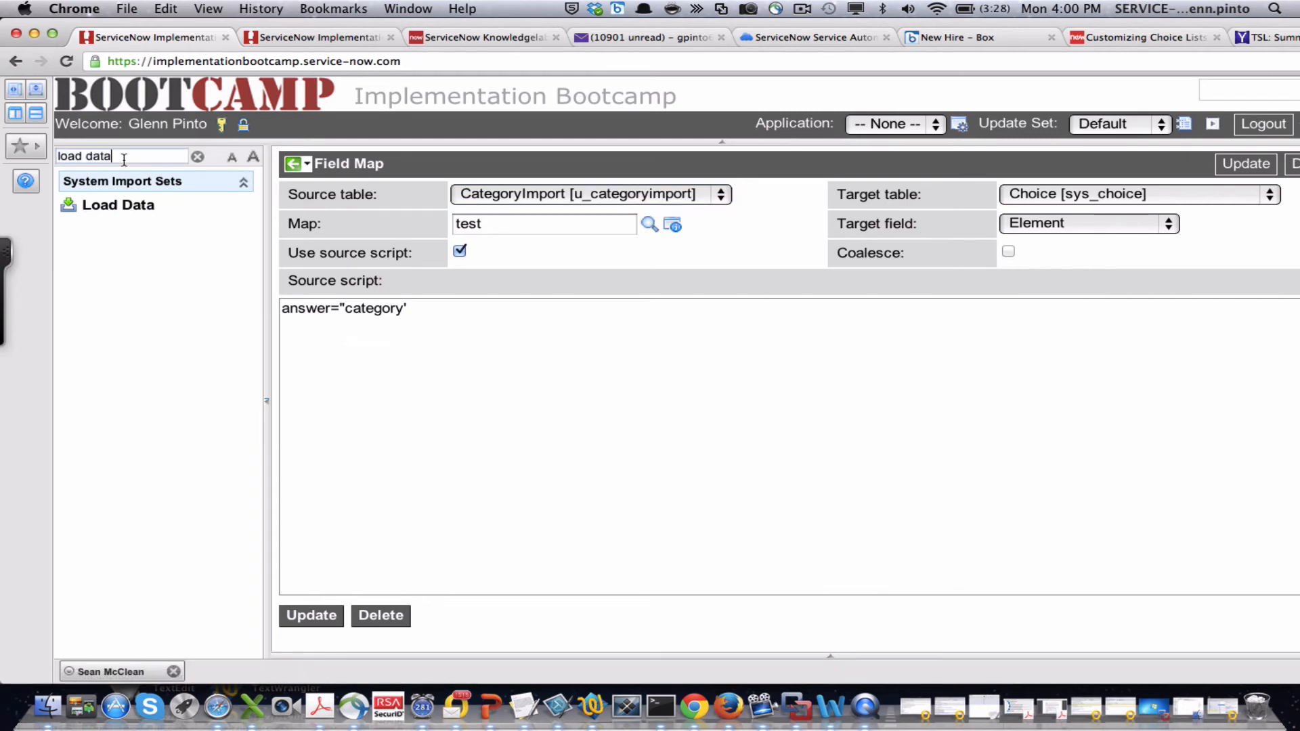
{"action": "mouse_move", "coordinate": [17, 151]}
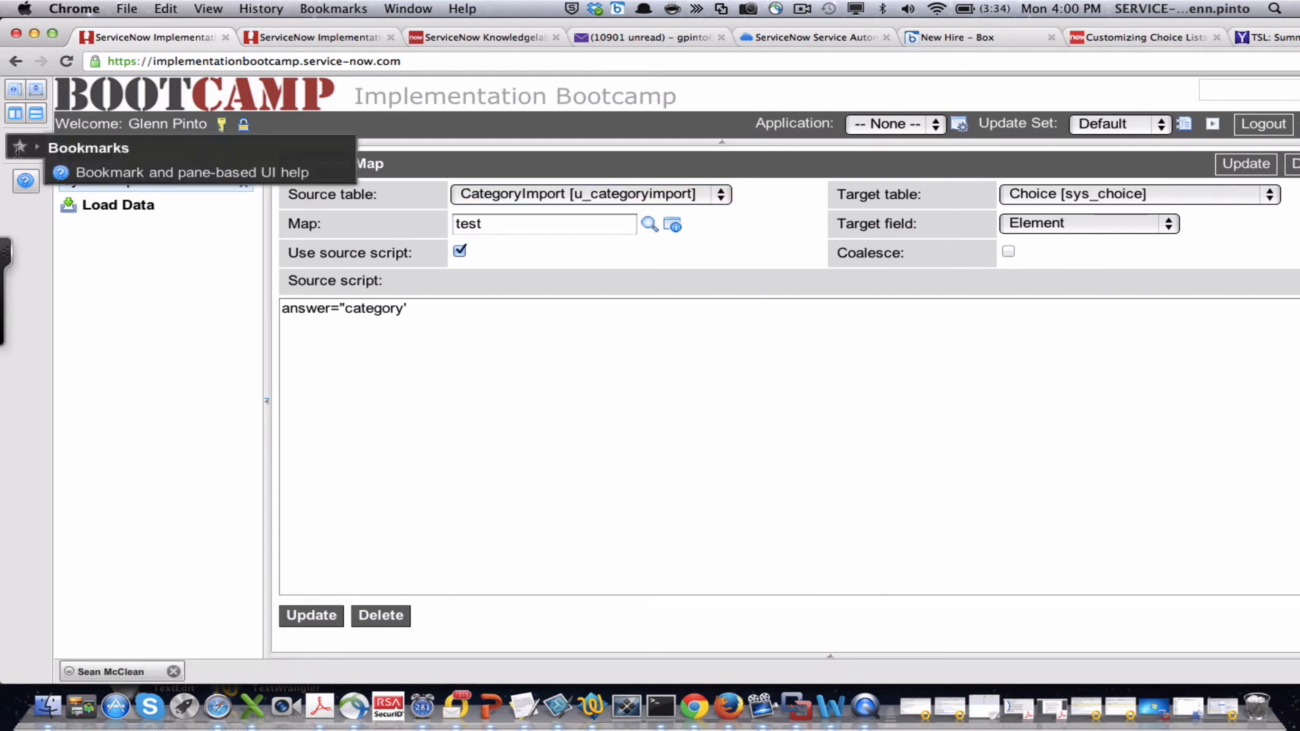
{"action": "key", "text": "BackSpace"}
{"action": "type", "text": "CRATE"}
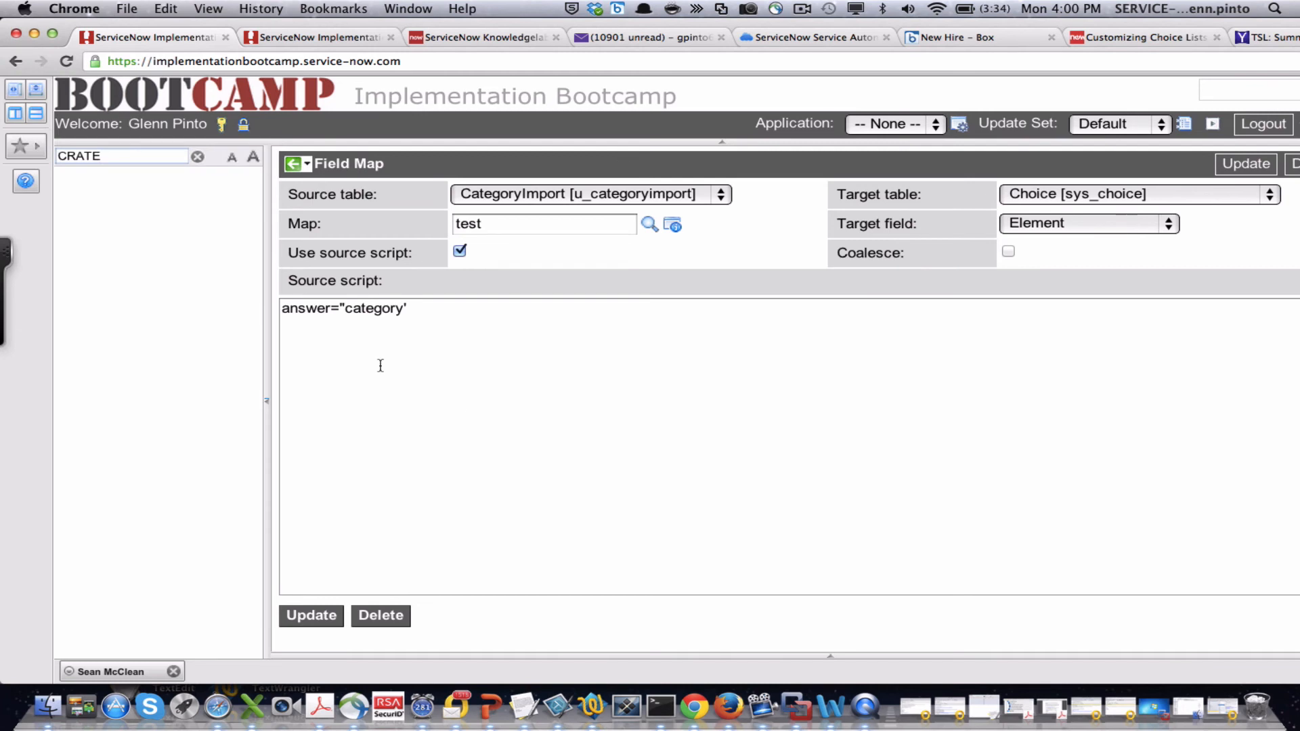
{"action": "key", "text": "BackSpace"}
{"action": "key", "text": "BackSpace"}
{"action": "key", "text": "BackSpace"}
{"action": "type", "text": "REA"}
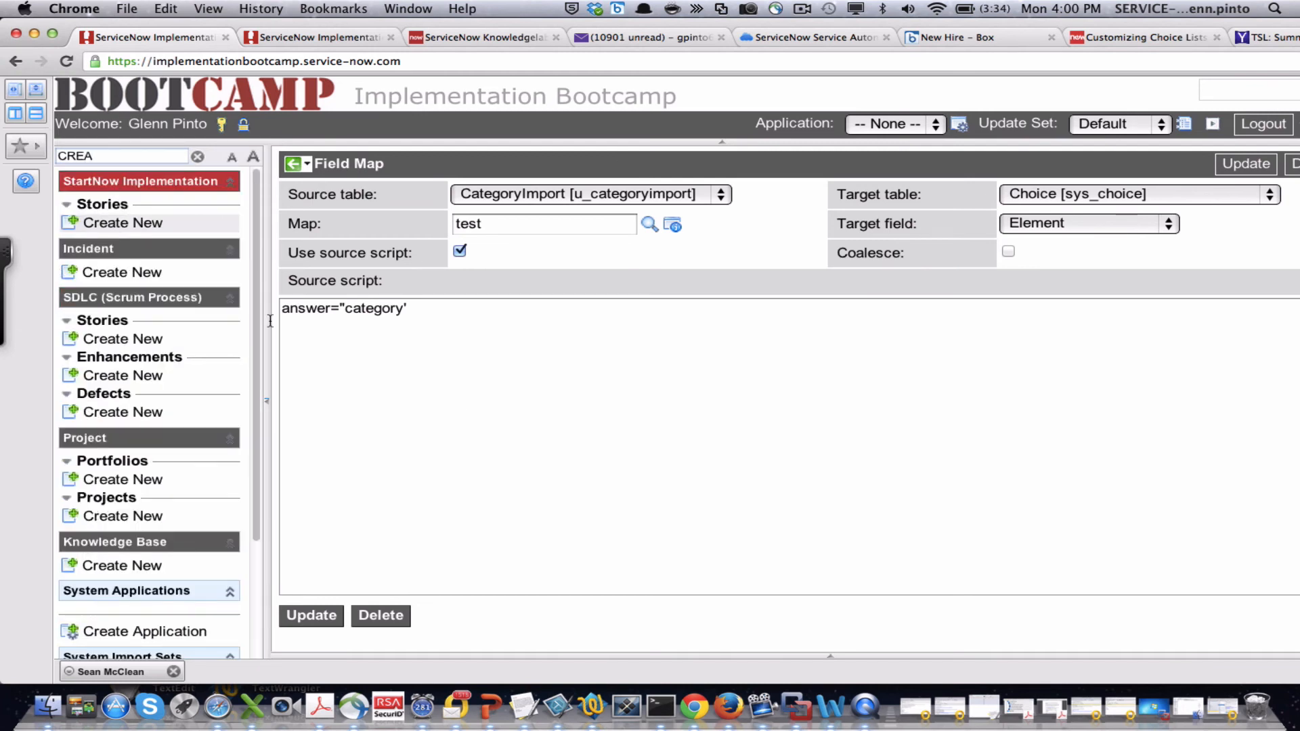
{"action": "left_click", "coordinate": [123, 272]}
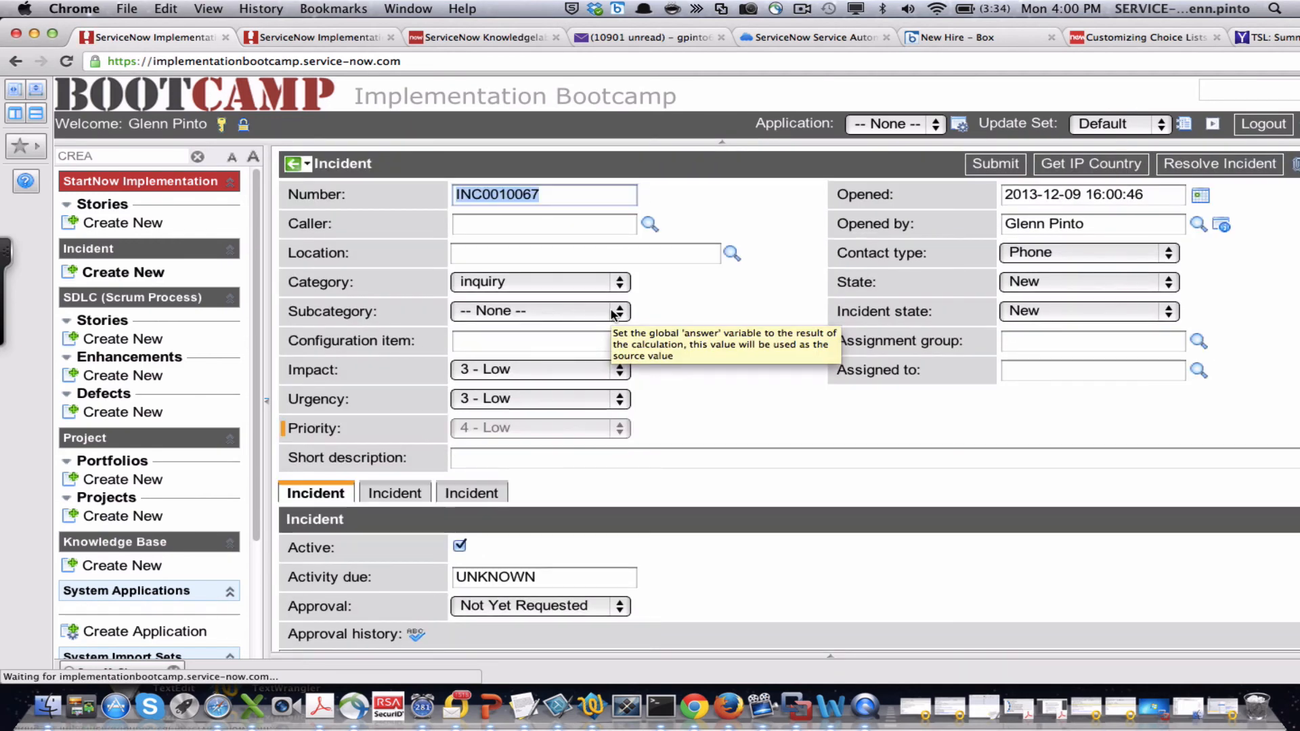
- Show the choice list of the incident Subcategory field and delete all of its choice records
{"action": "left_click", "coordinate": [348, 312]}
{"action": "right_click", "coordinate": [349, 311]}
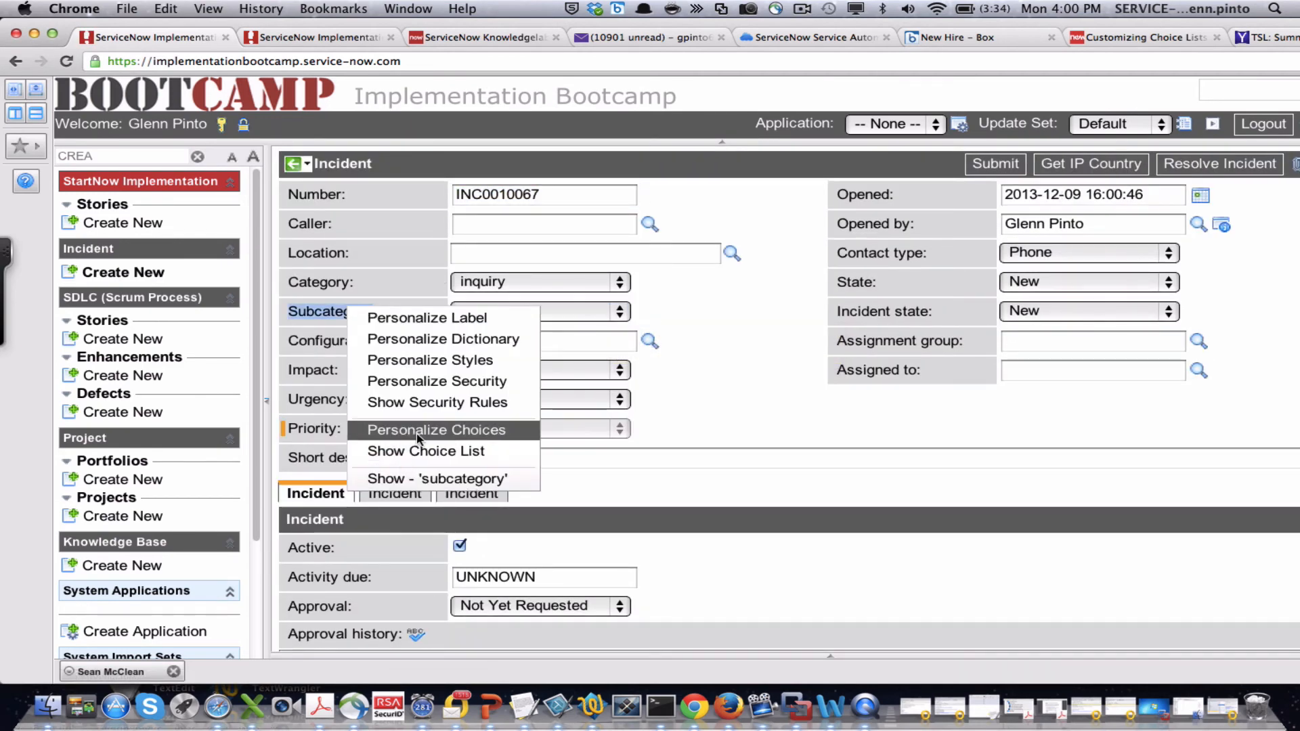
{"action": "left_click", "coordinate": [406, 451]}
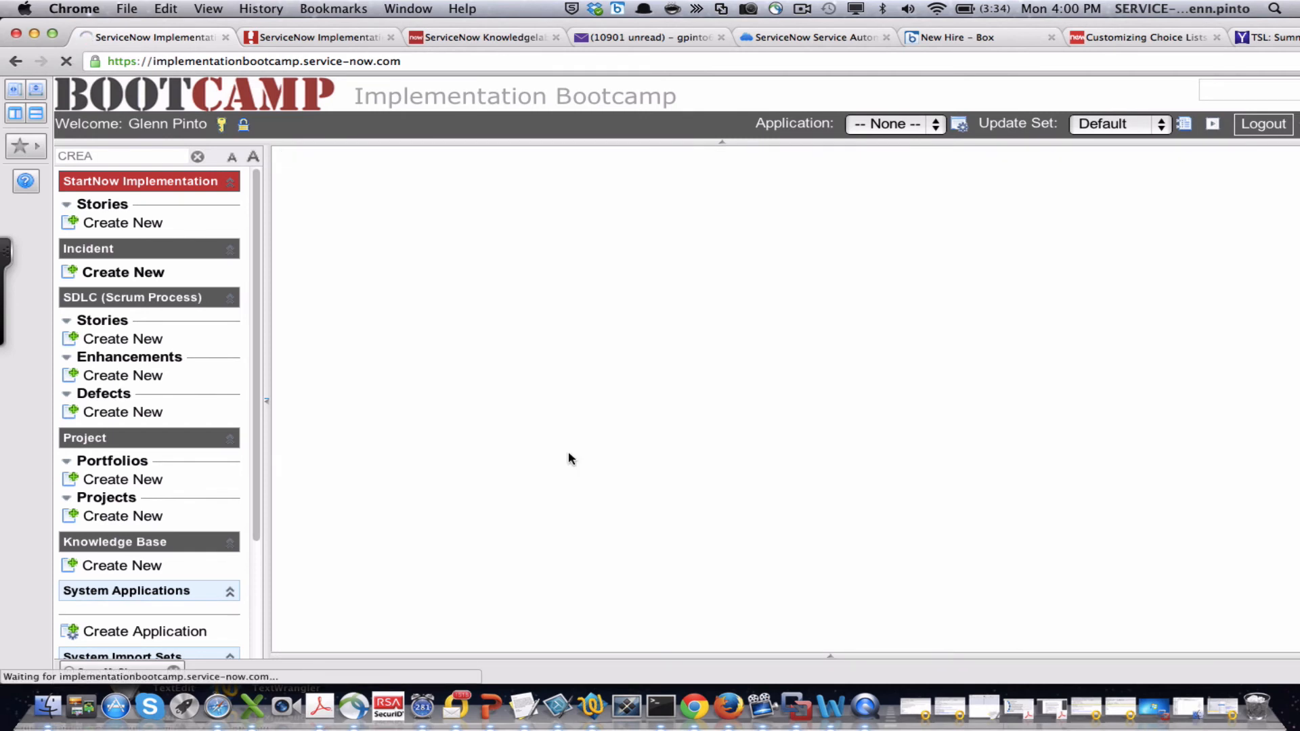
{"action": "scroll", "coordinate": [569, 453], "scroll_direction": "down", "scroll_amount": 15}
{"action": "scroll", "coordinate": [567, 451], "scroll_direction": "down", "scroll_amount": 3}
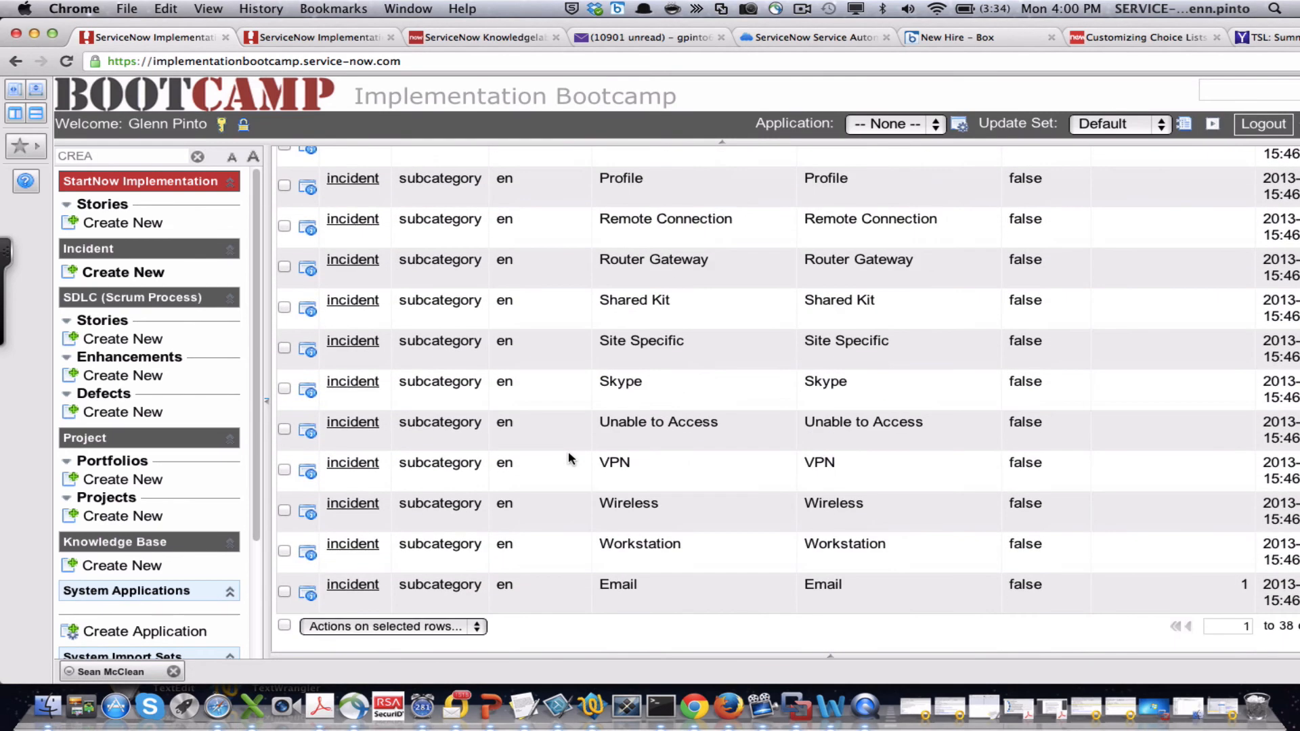
{"action": "left_click", "coordinate": [285, 624]}
{"action": "left_click", "coordinate": [341, 628]}
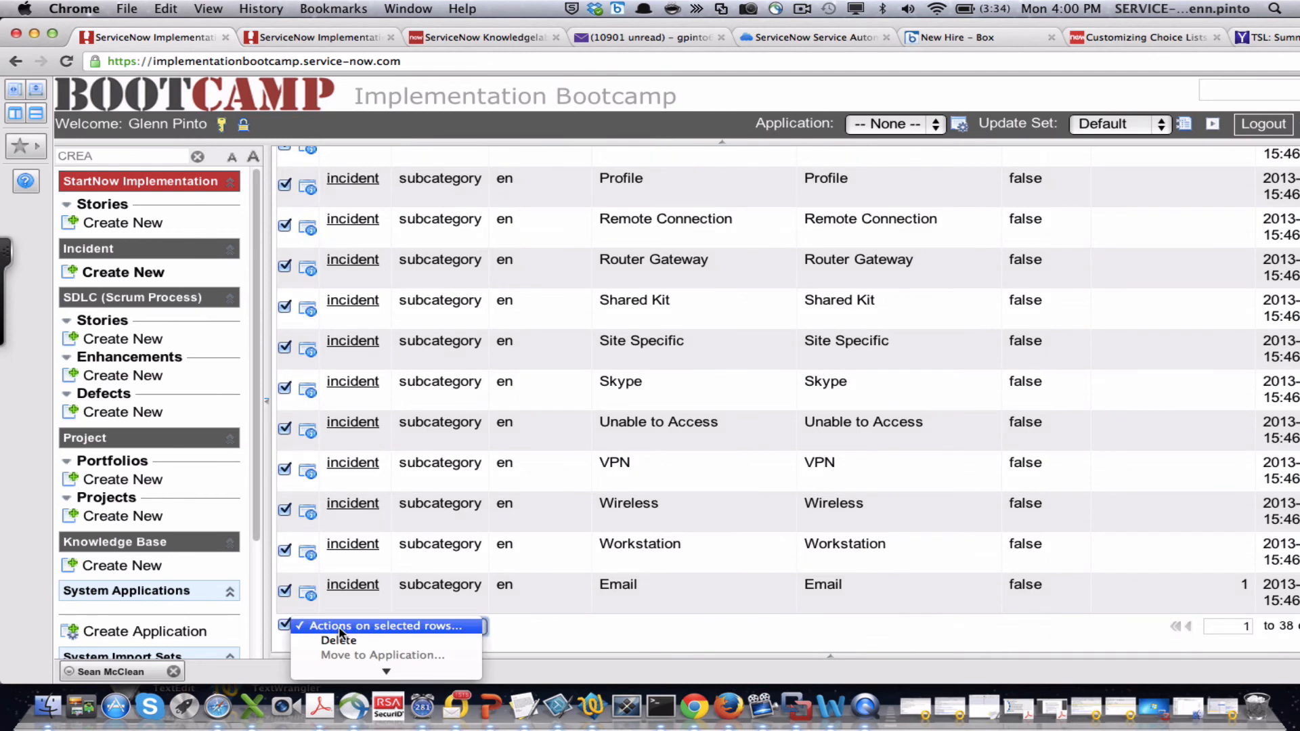
{"action": "left_click", "coordinate": [495, 595]}
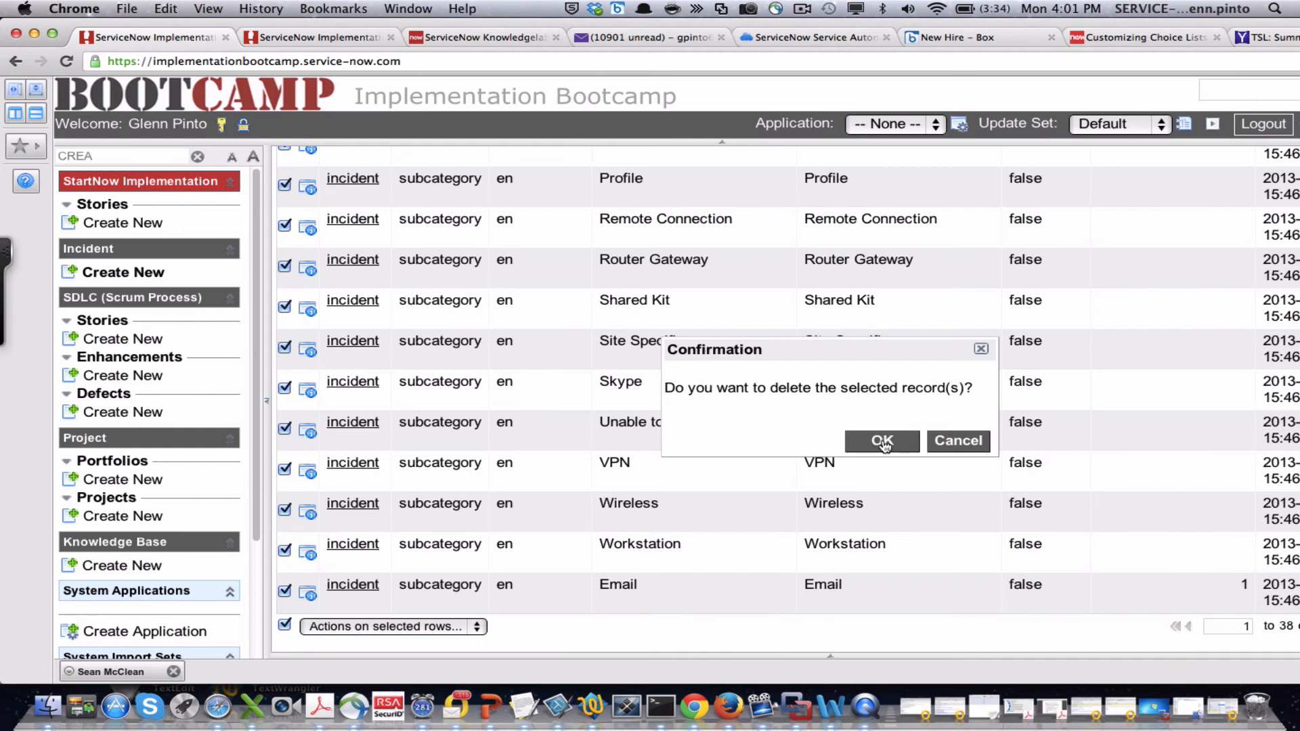
{"action": "left_click", "coordinate": [883, 442]}
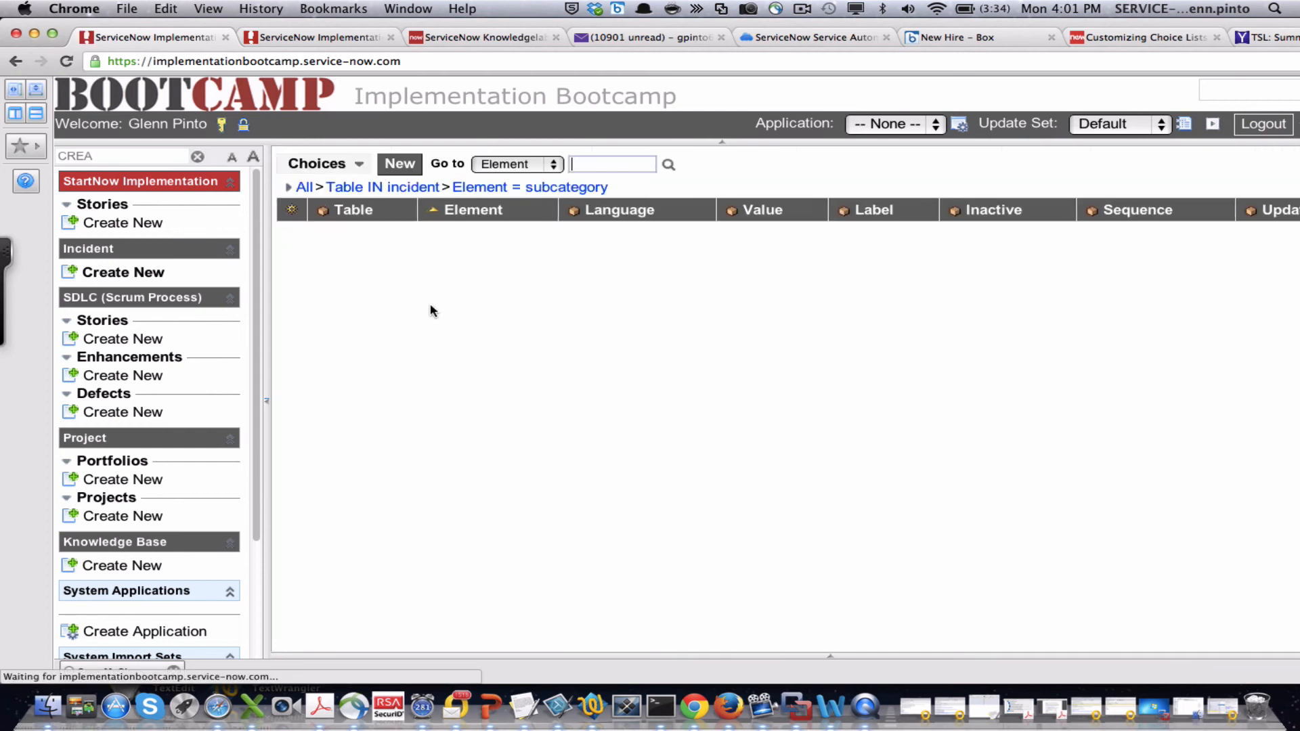
- From a new incident, show the Category field's choice list, delete all its choice records, and reopen a new incident form
{"action": "left_click", "coordinate": [133, 272]}
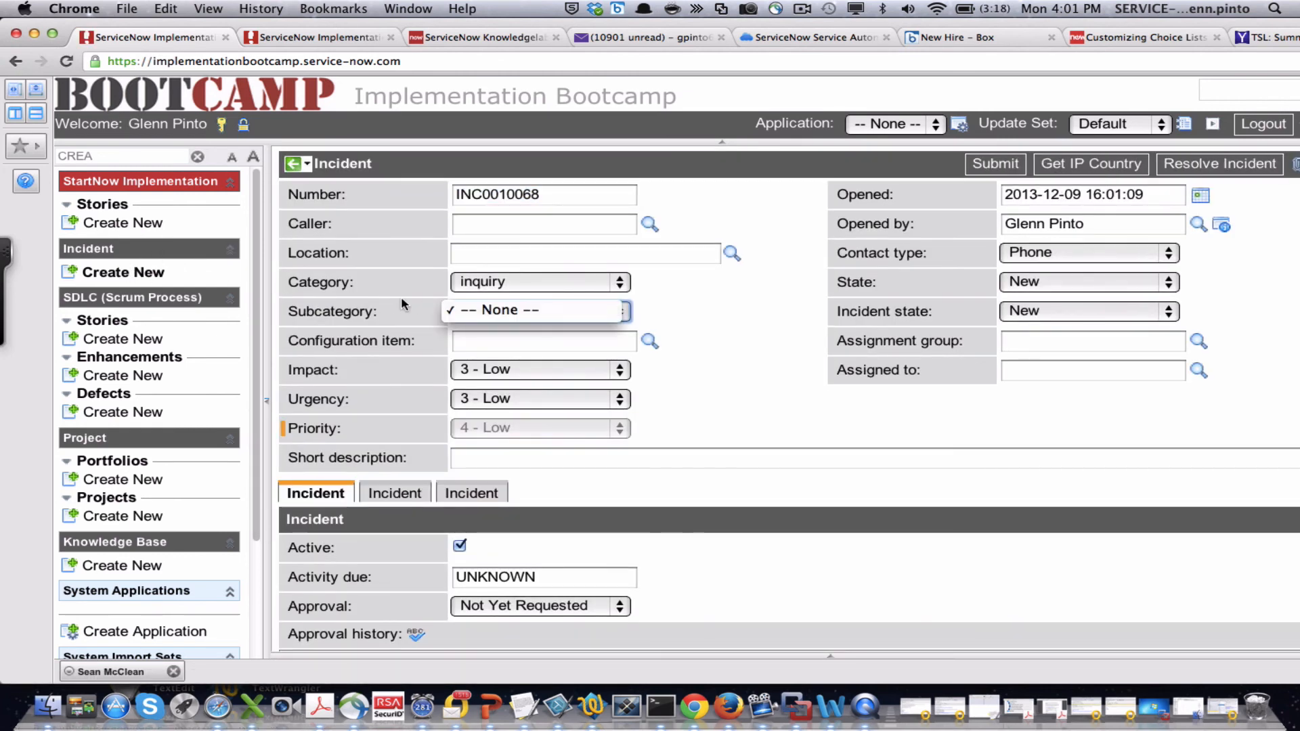
{"action": "right_click", "coordinate": [359, 283]}
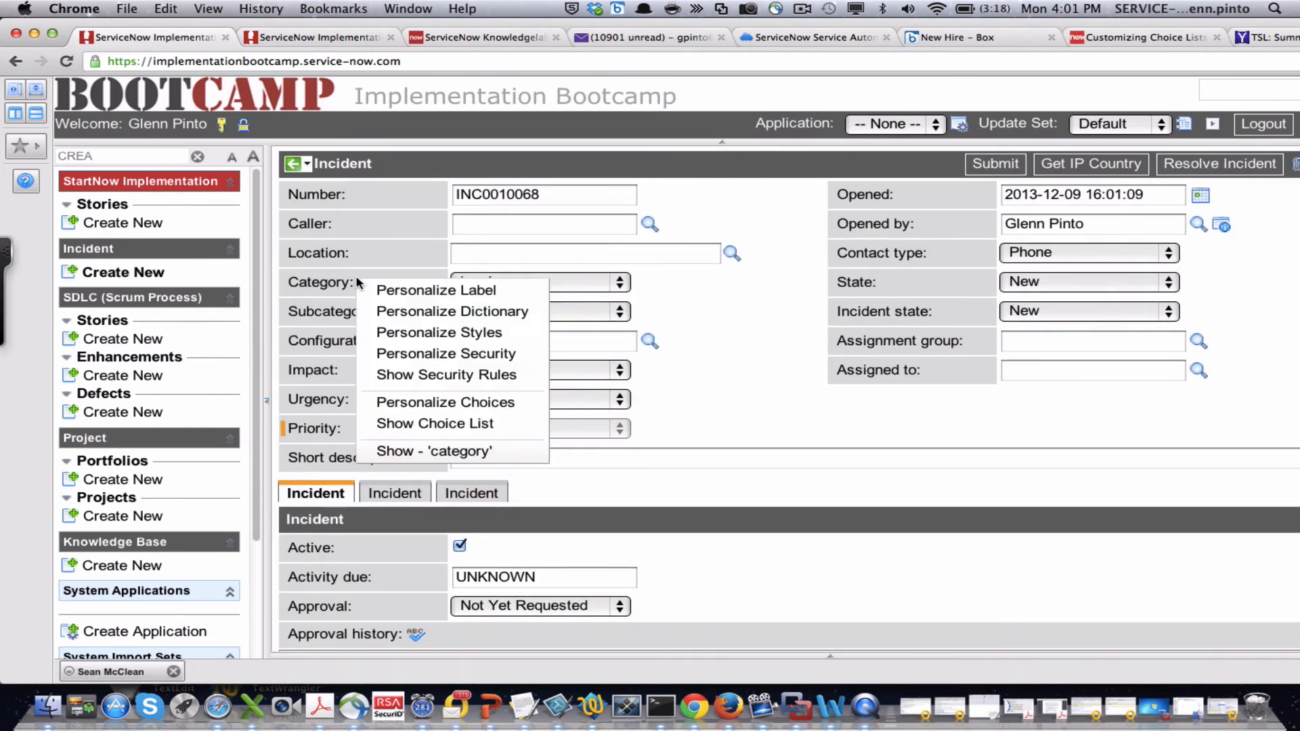
{"action": "left_click", "coordinate": [416, 424]}
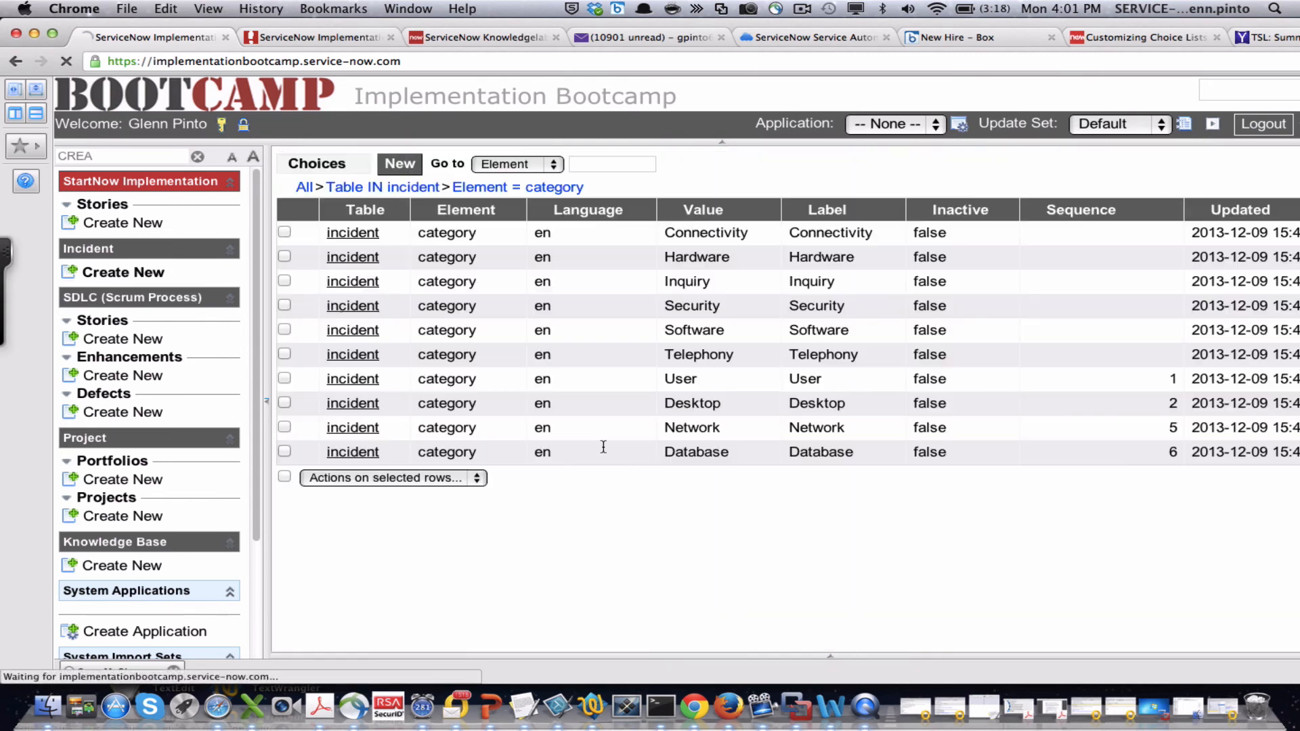
{"action": "left_click", "coordinate": [285, 476]}
{"action": "left_click", "coordinate": [386, 478]}
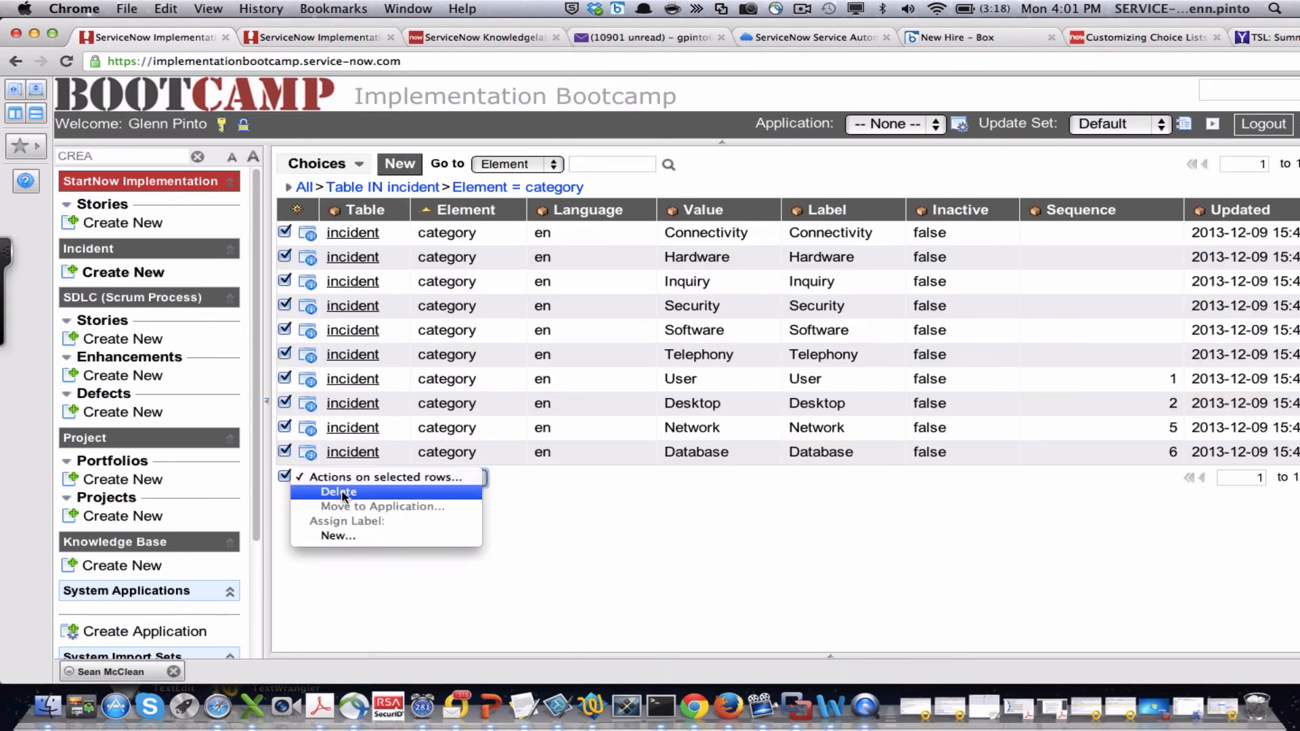
{"action": "left_click", "coordinate": [660, 504]}
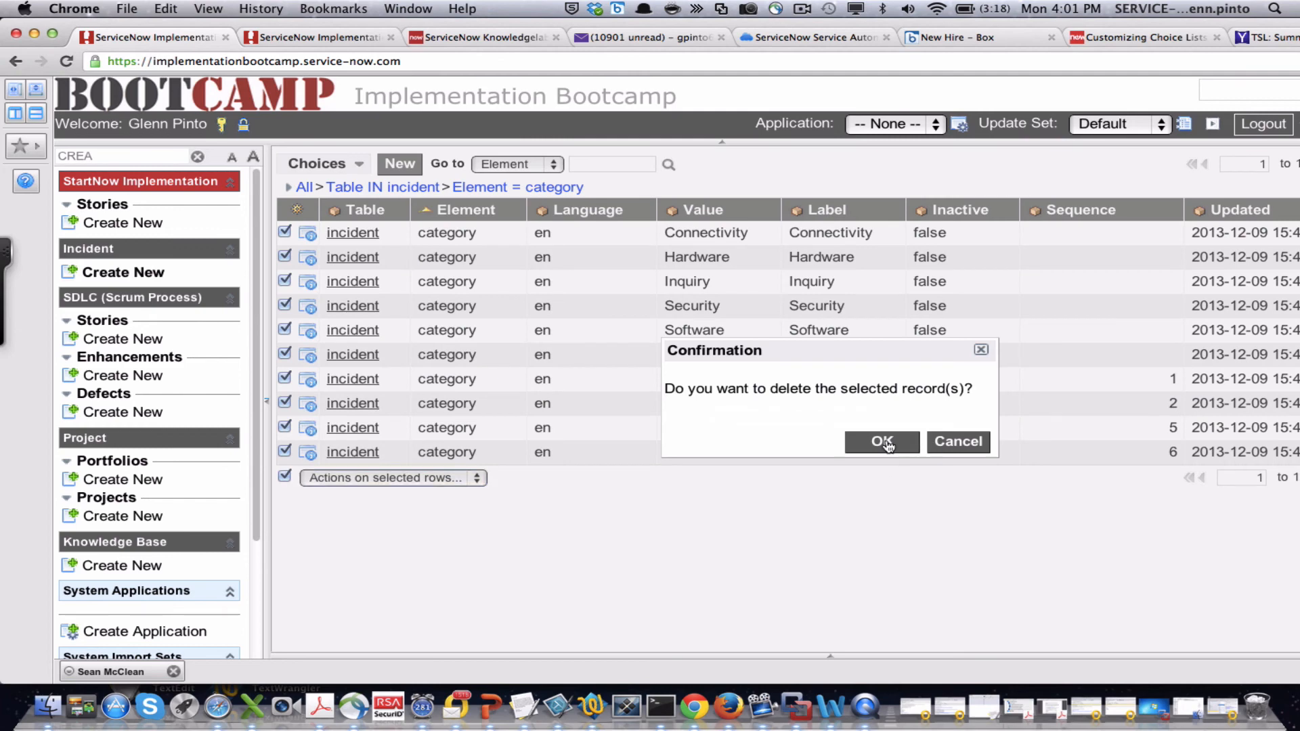
{"action": "left_click", "coordinate": [882, 442]}
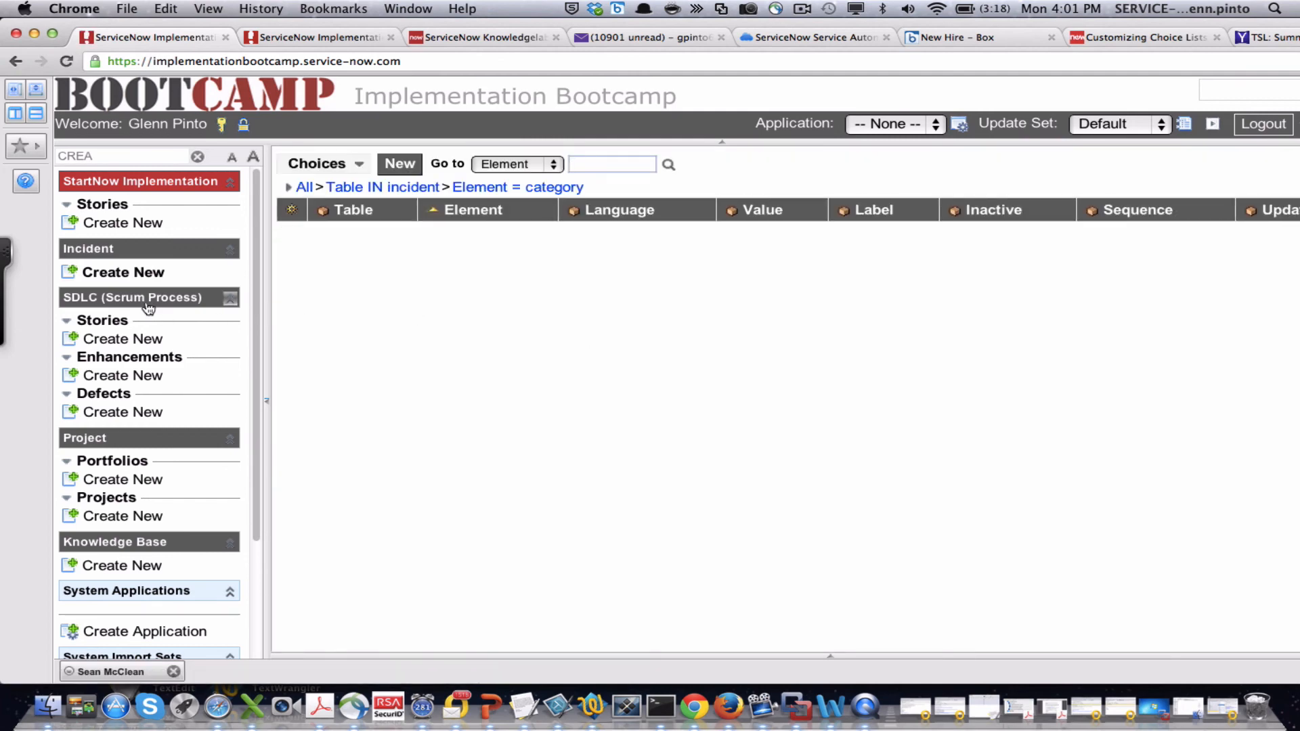
{"action": "left_click", "coordinate": [148, 274]}
- Filter the application navigator for RUN and open Run Transform under System Import Sets
{"action": "left_click", "coordinate": [119, 153]}
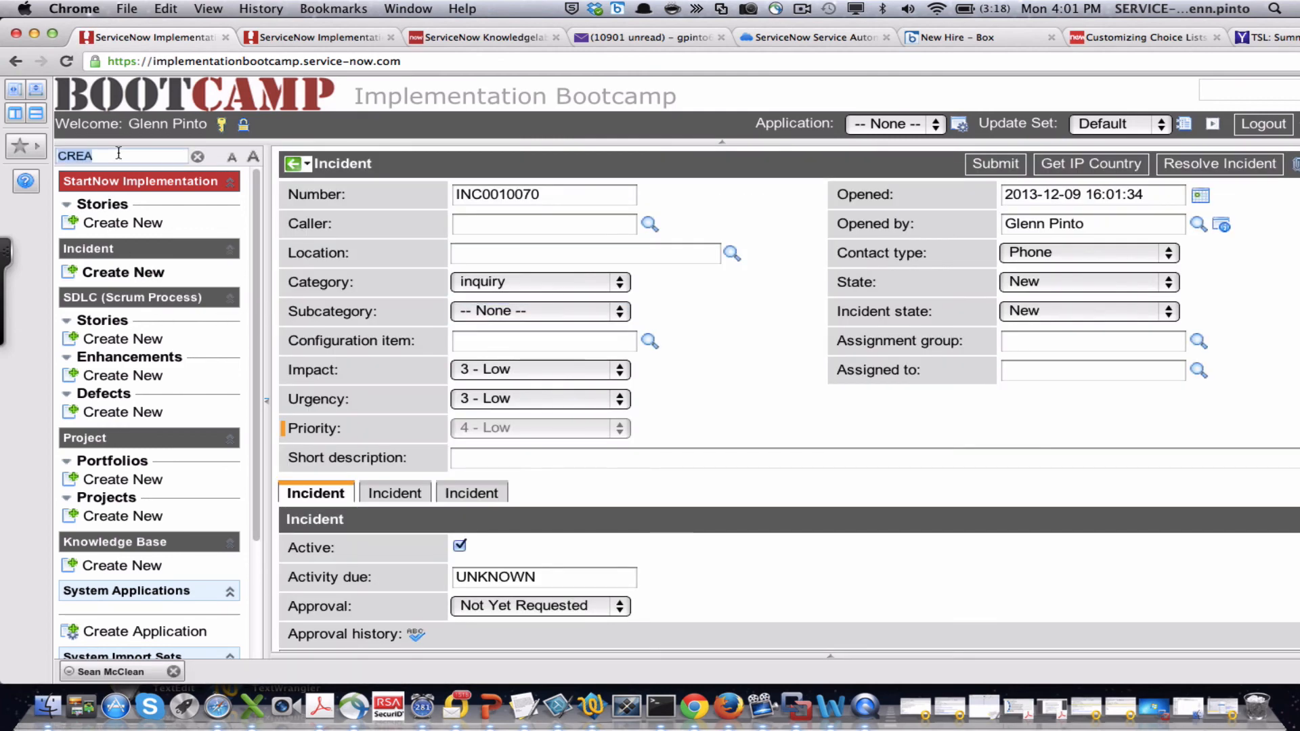
{"action": "type", "text": "RUN"}
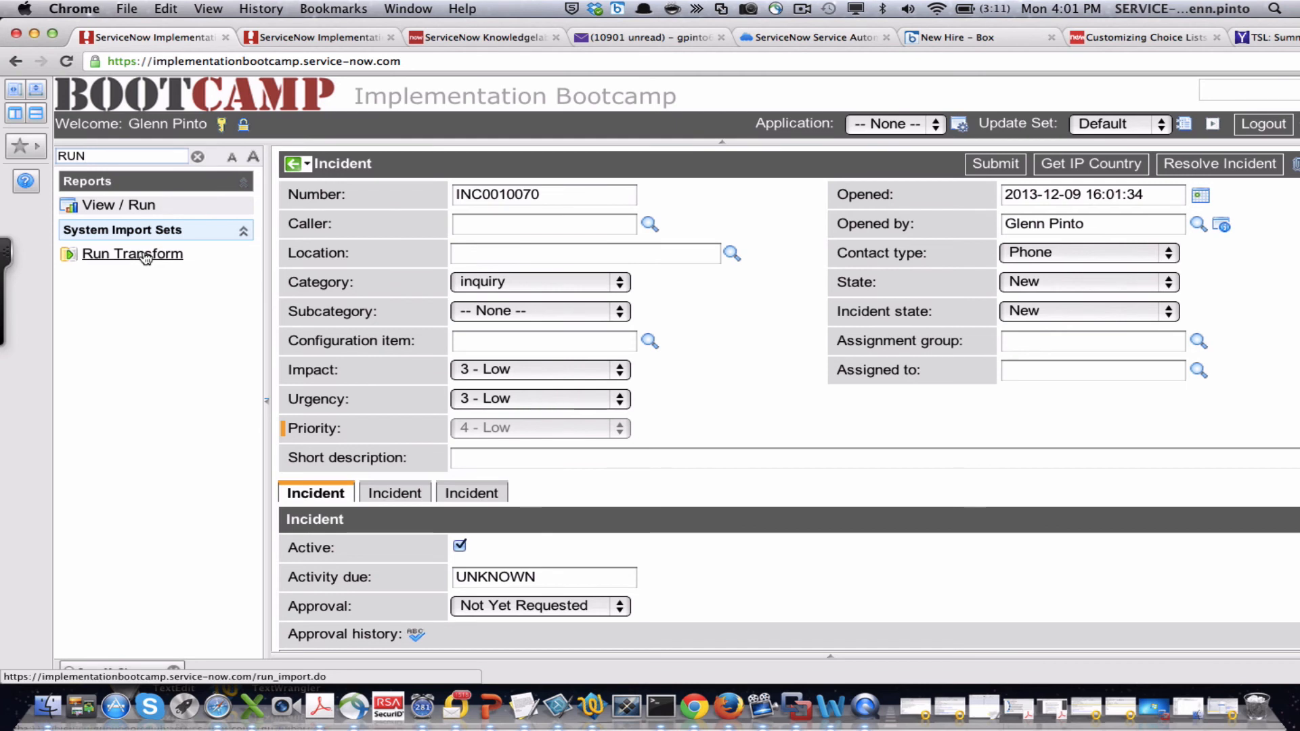
{"action": "left_click", "coordinate": [145, 254]}
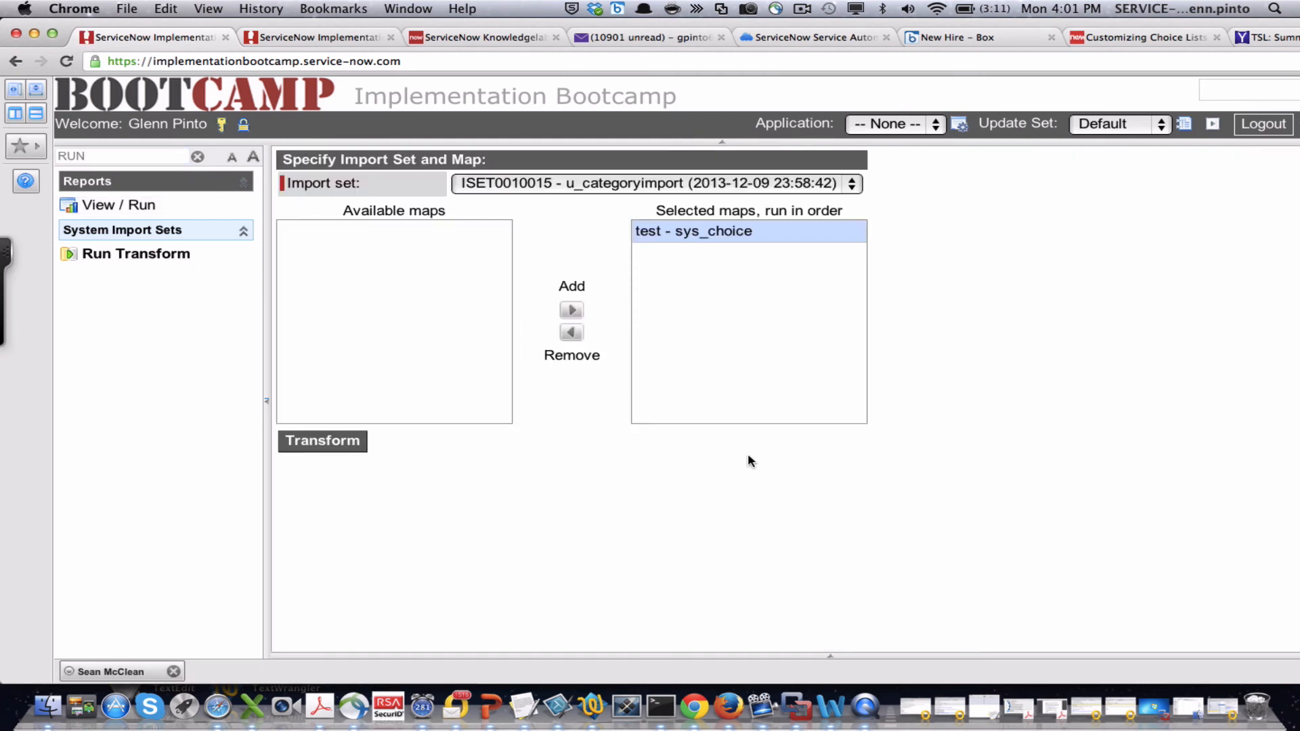
- Choose import set ISET0010013 - u_categories and add the Sub Category map to the selected maps after Categories
{"action": "left_click", "coordinate": [695, 187]}
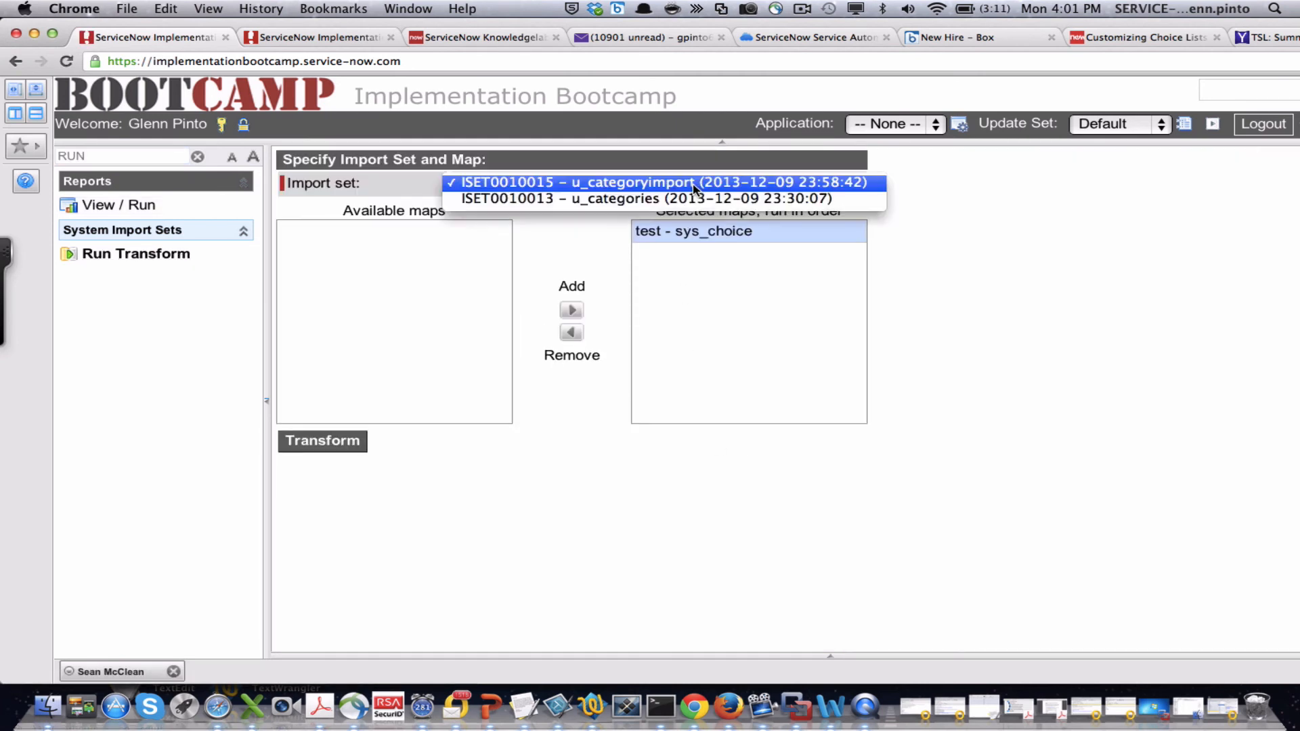
{"action": "left_click", "coordinate": [685, 201]}
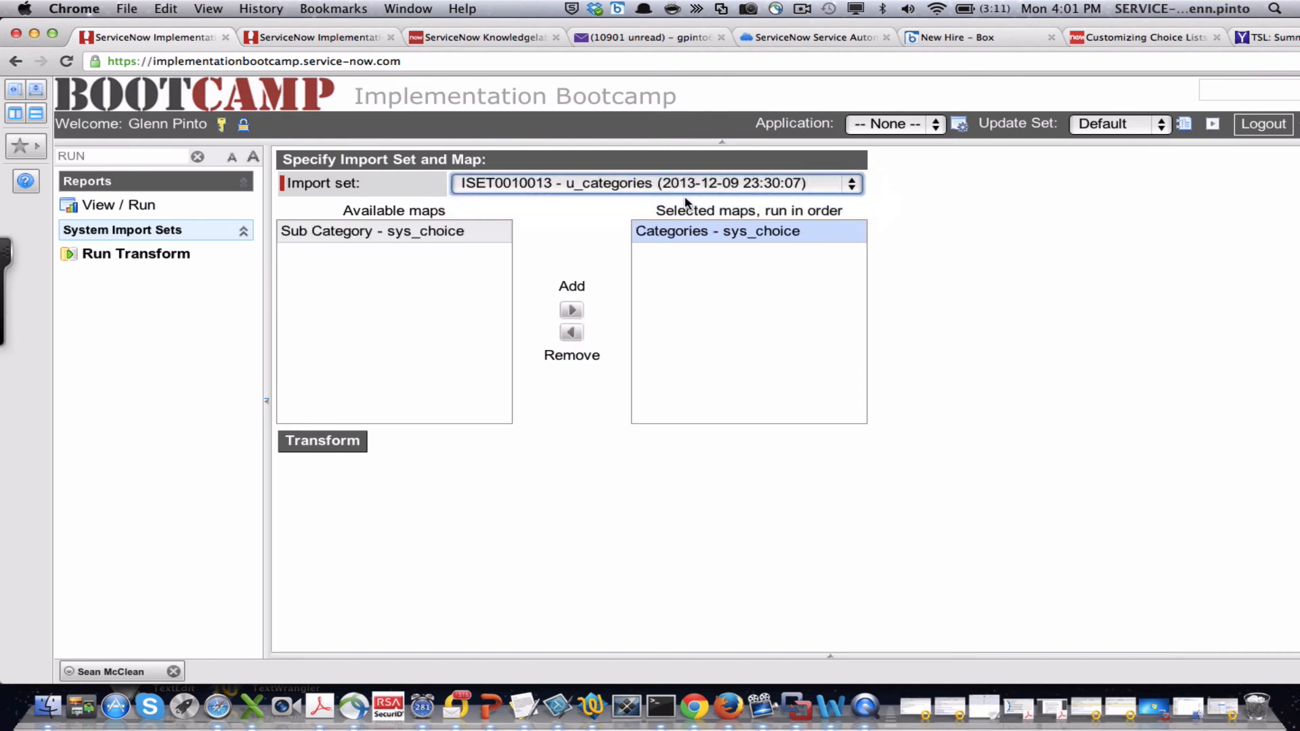
{"action": "double_click", "coordinate": [445, 235]}
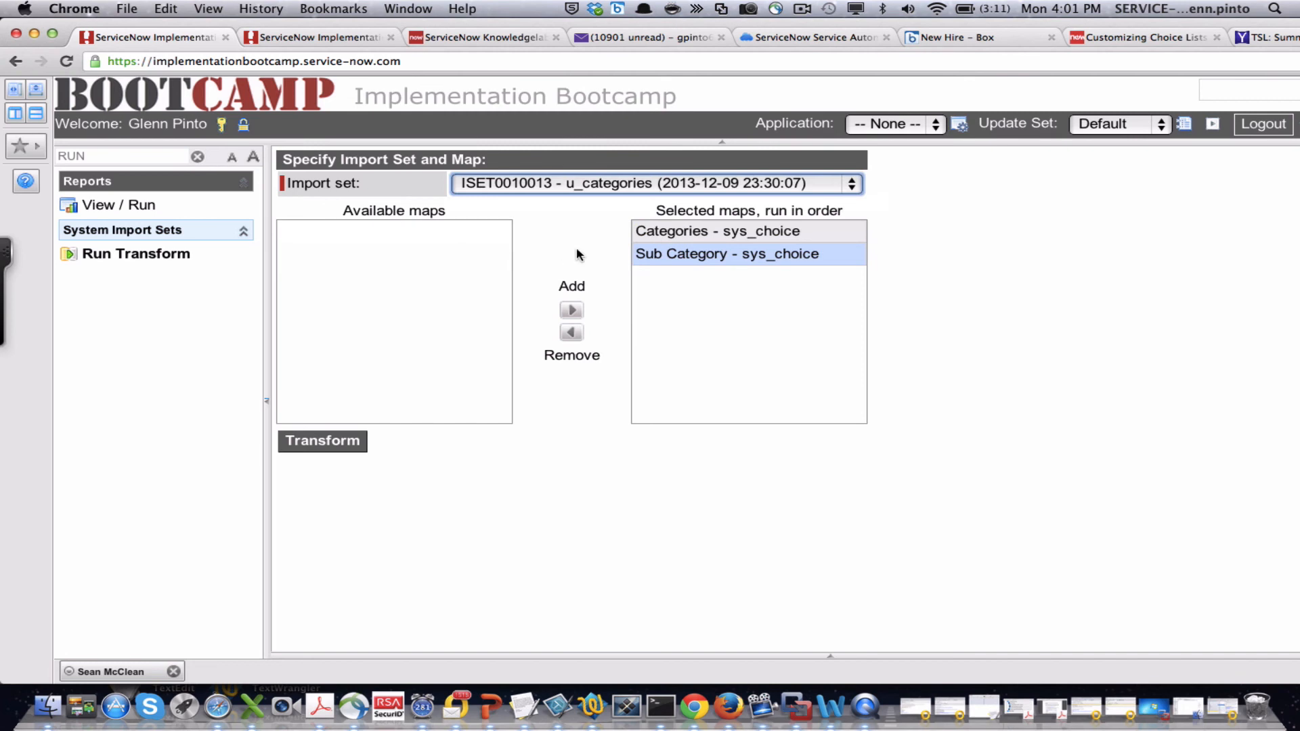
{"action": "left_click", "coordinate": [701, 234]}
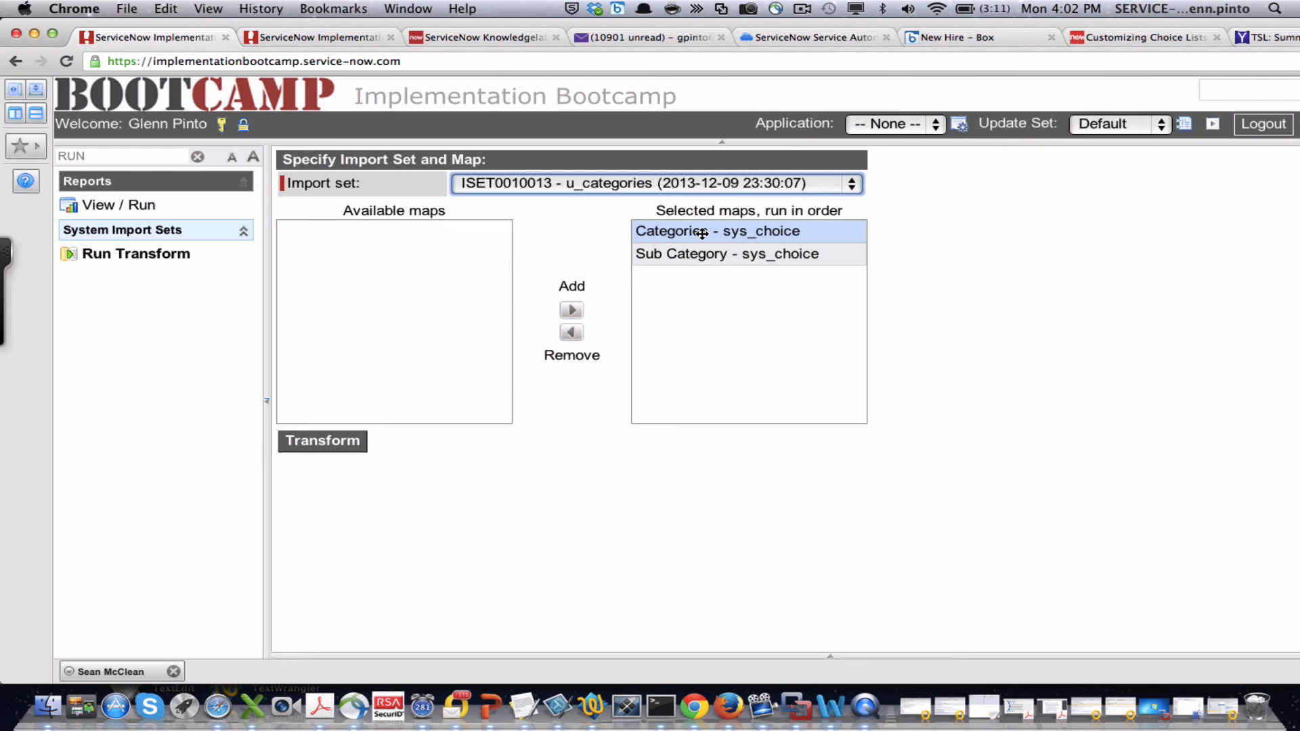
{"action": "left_click", "coordinate": [710, 253]}
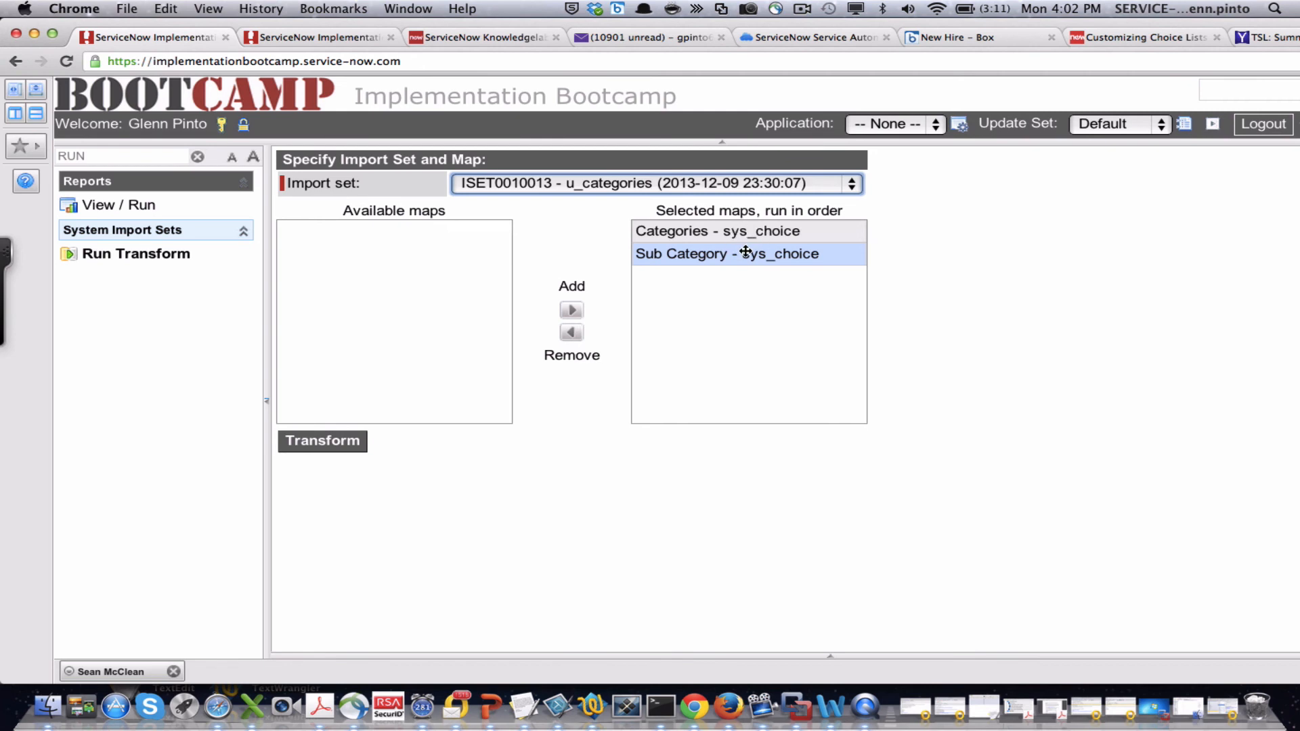
- Order the selected maps with Categories ahead of Sub Category and run the transform
{"action": "left_click_drag", "start_coordinate": [746, 250], "coordinate": [738, 226]}
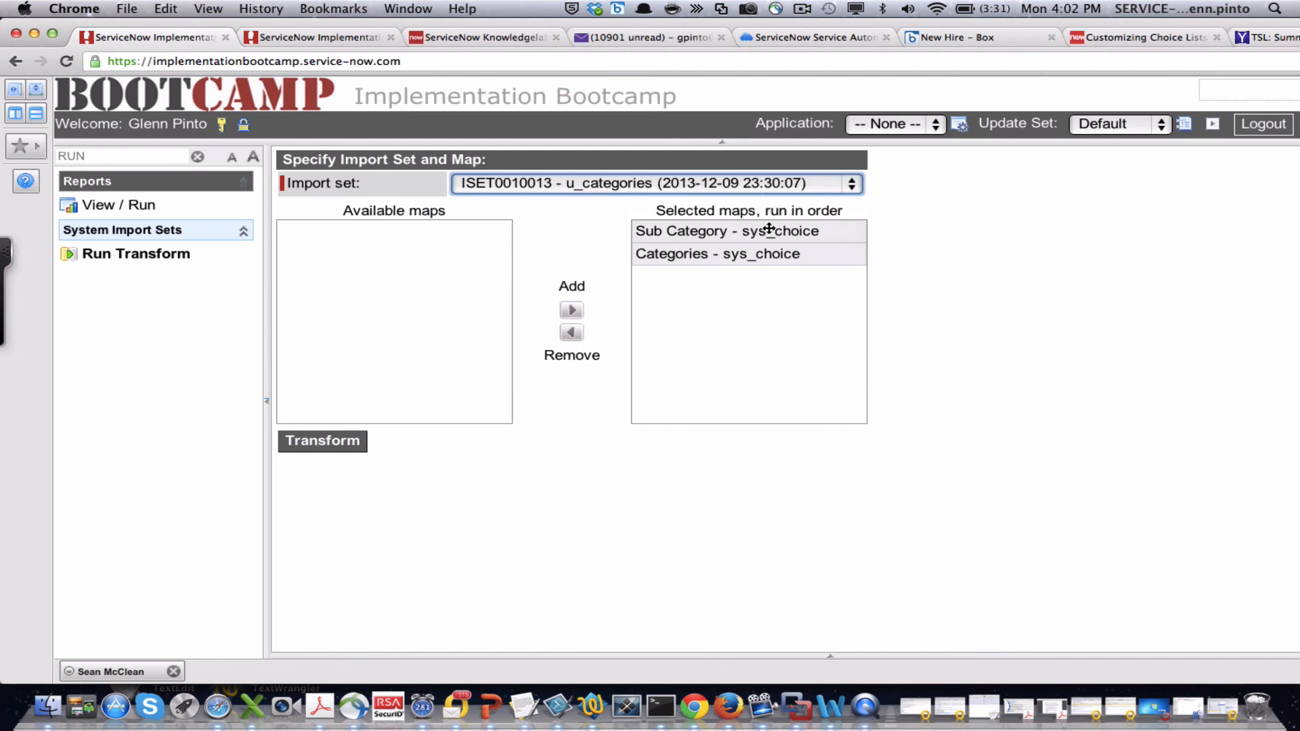
{"action": "left_click_drag", "start_coordinate": [755, 257], "coordinate": [688, 249]}
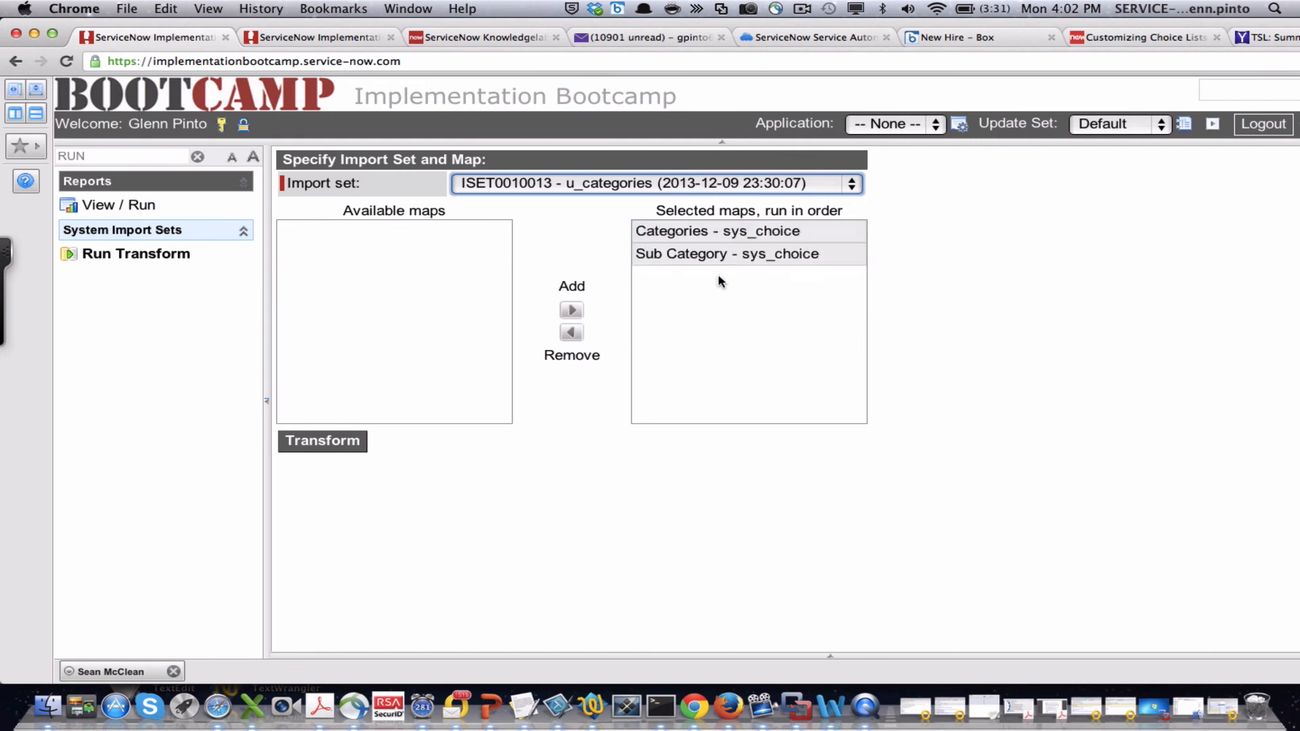
{"action": "left_click", "coordinate": [348, 444]}
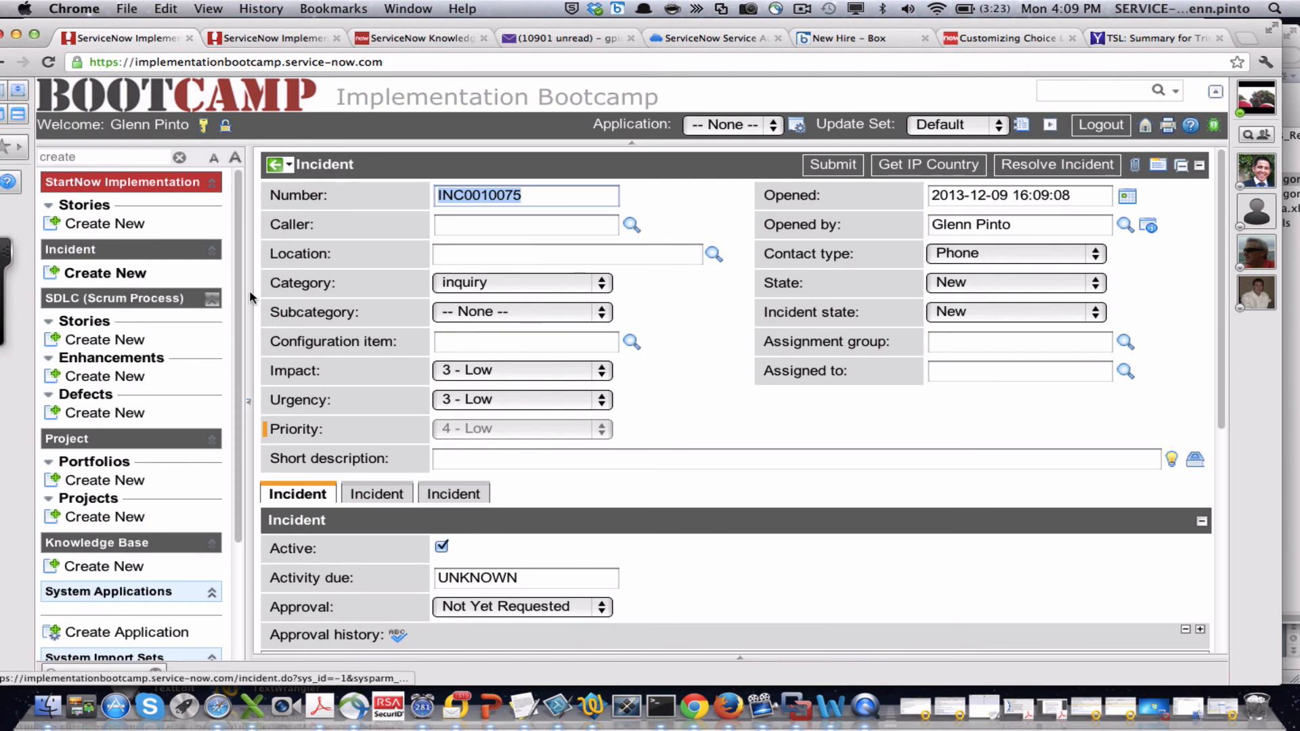
- Set the new incident's Category to Hardware and show the choices available for Subcategory
{"action": "left_click", "coordinate": [484, 284]}
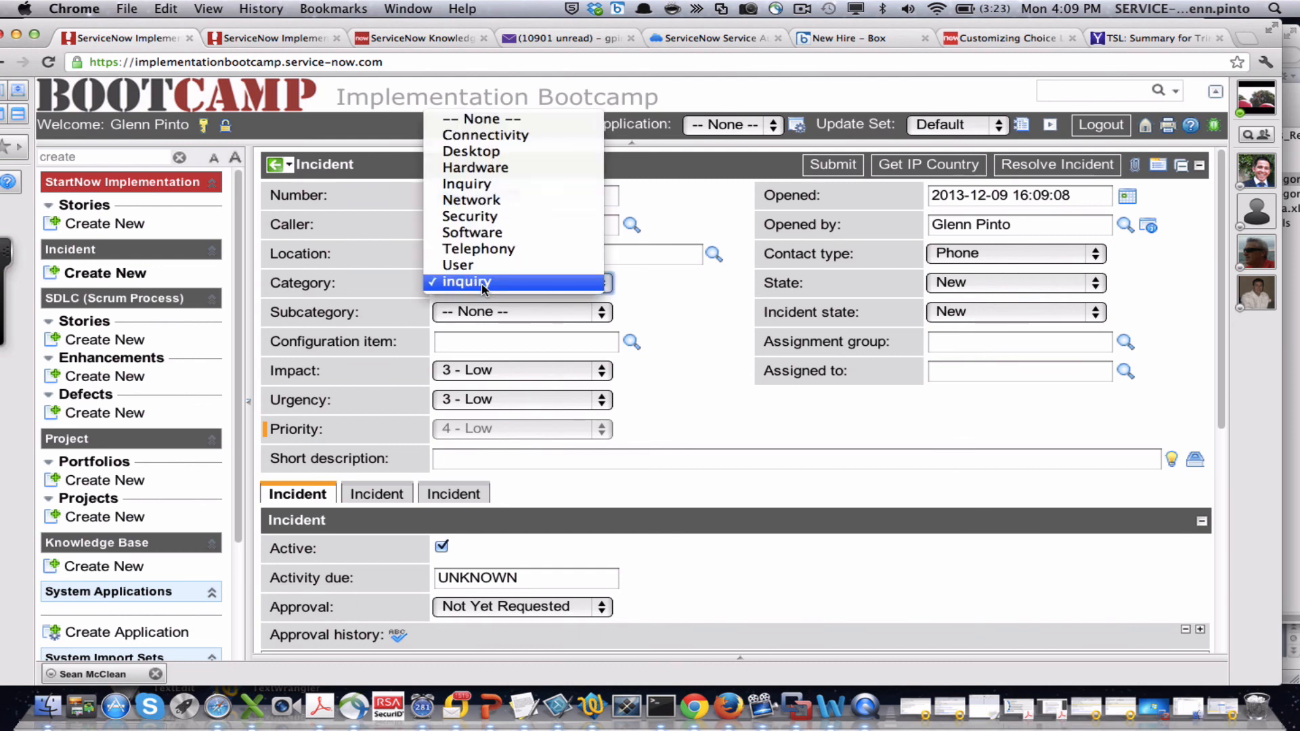
{"action": "left_click", "coordinate": [507, 168]}
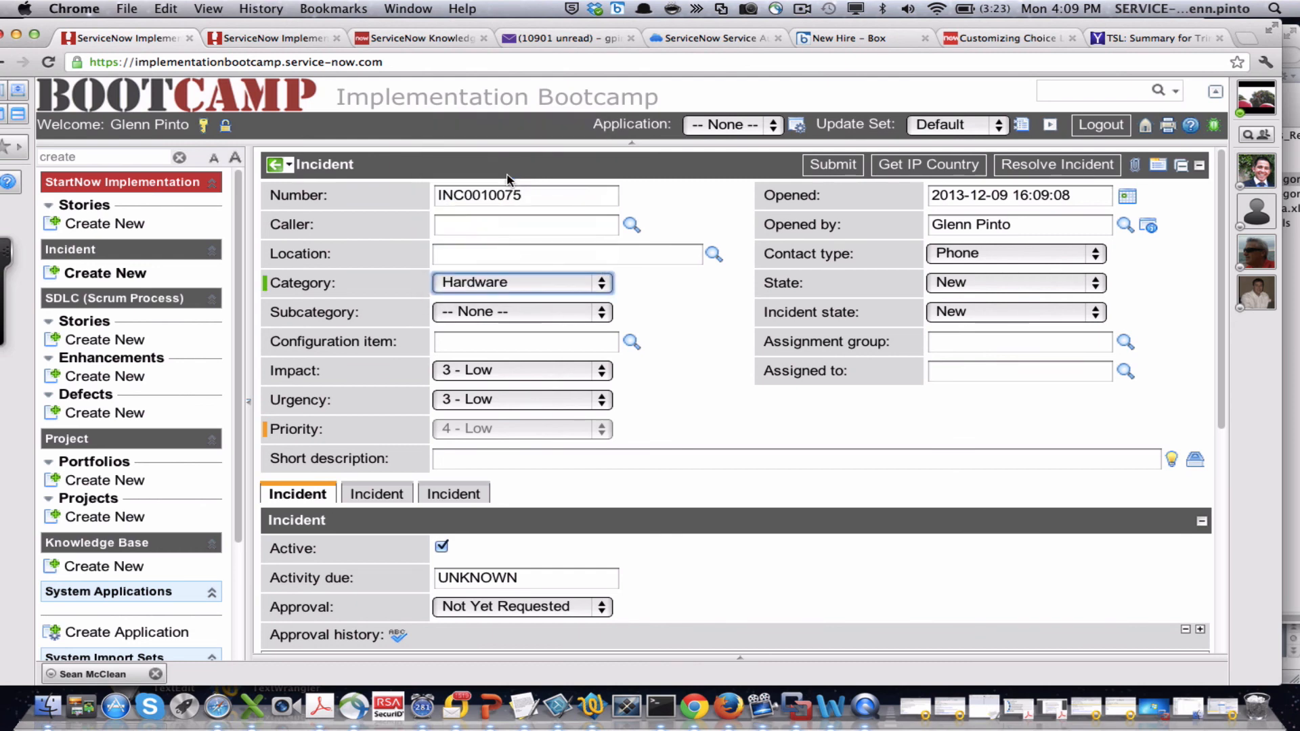
{"action": "left_click", "coordinate": [560, 318]}
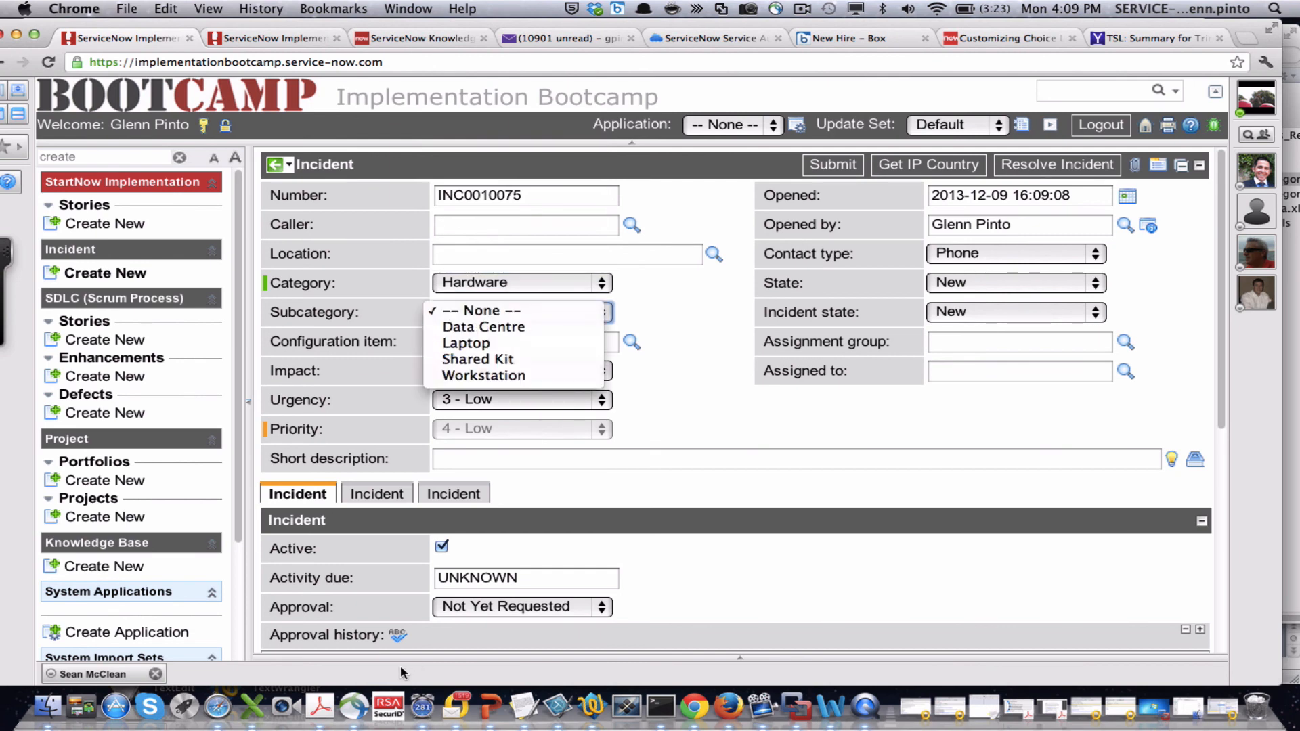
- Switch to the Excel category sheet, select the Hardware rows A11:B14 to compare their subcategories, and return to the incident form in Chrome
{"action": "left_click", "coordinate": [248, 707]}
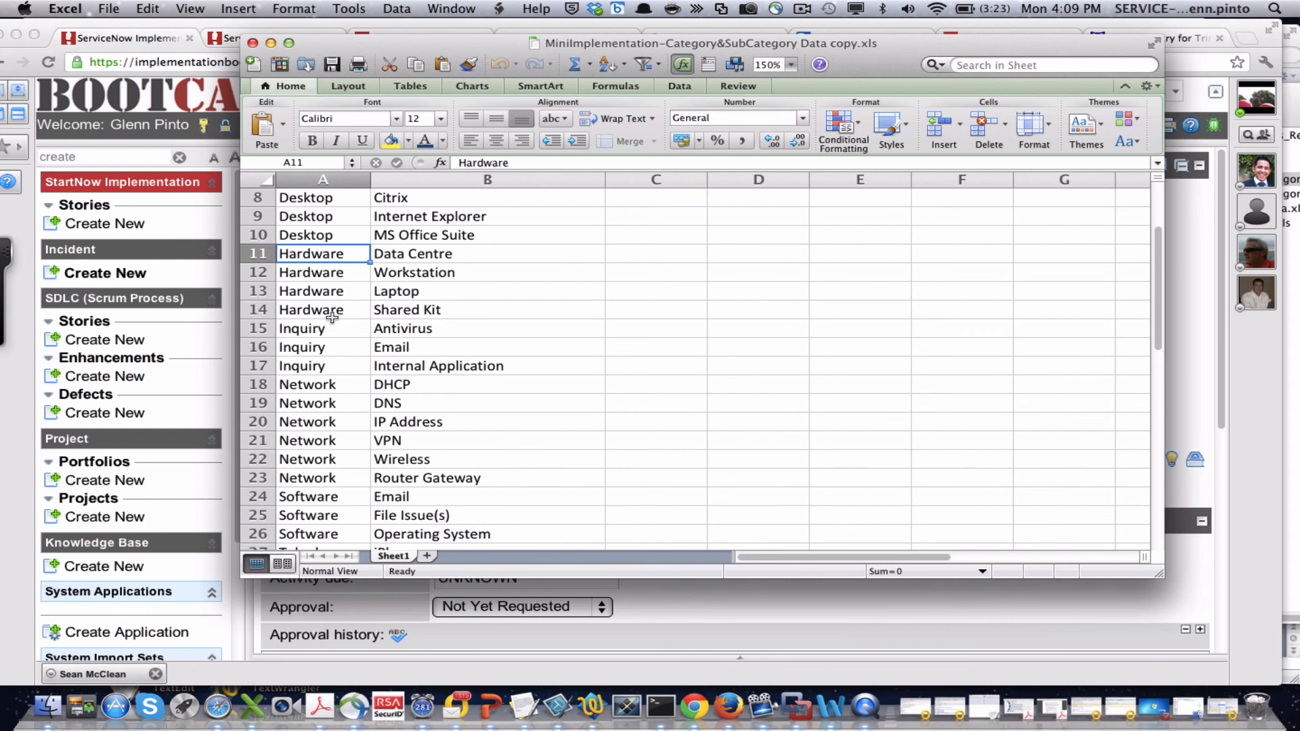
{"action": "left_click_drag", "start_coordinate": [337, 256], "coordinate": [431, 311]}
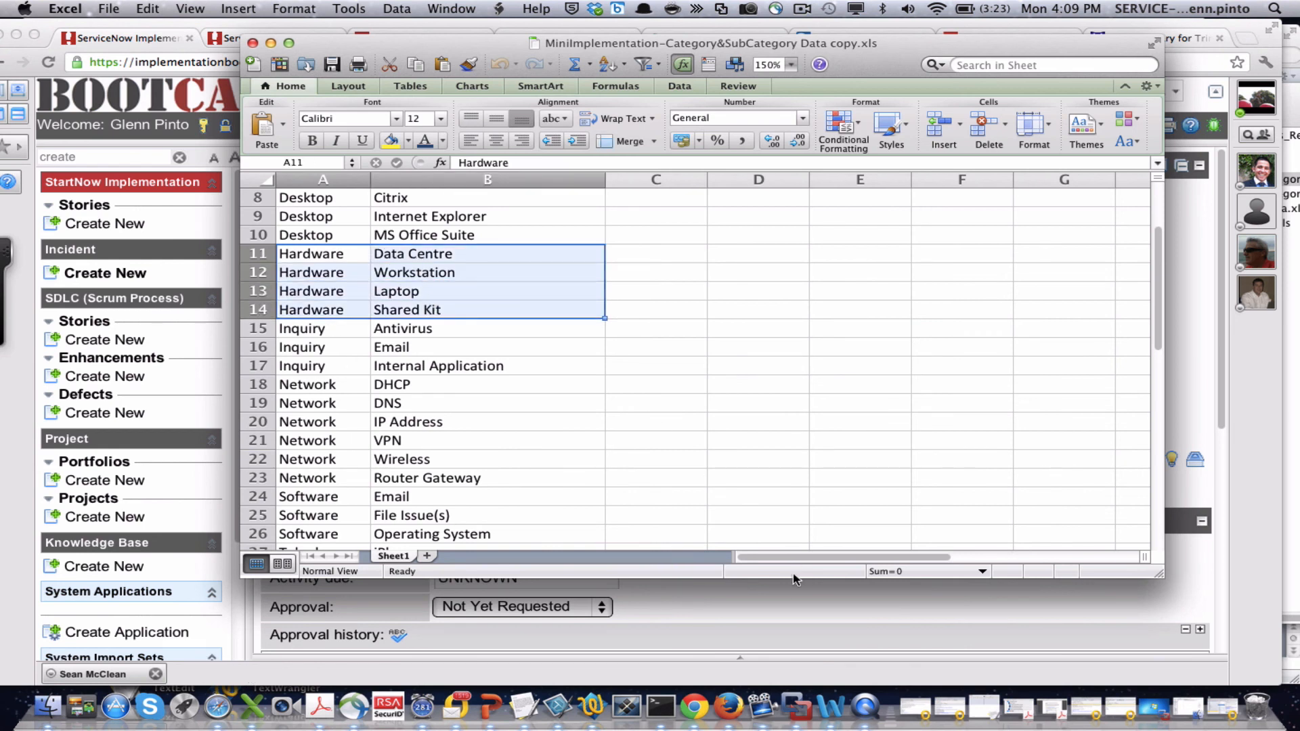
{"action": "left_click", "coordinate": [786, 599]}
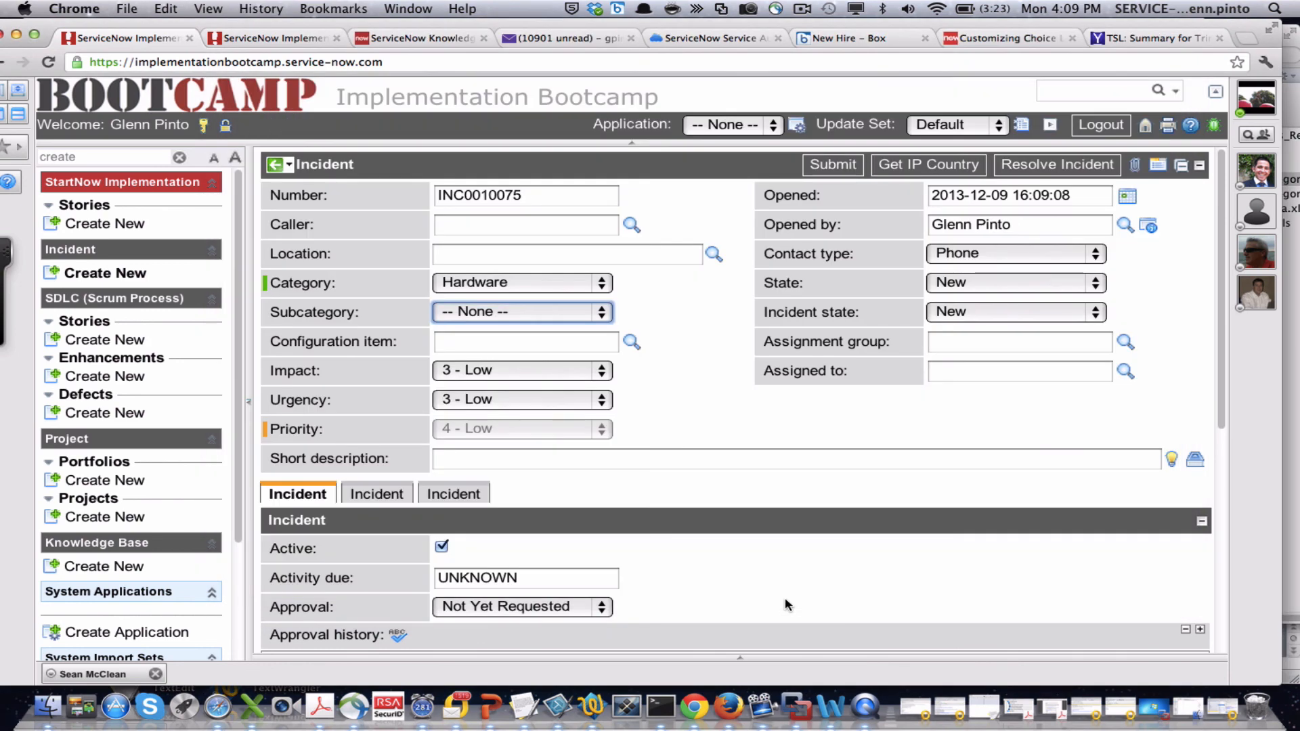